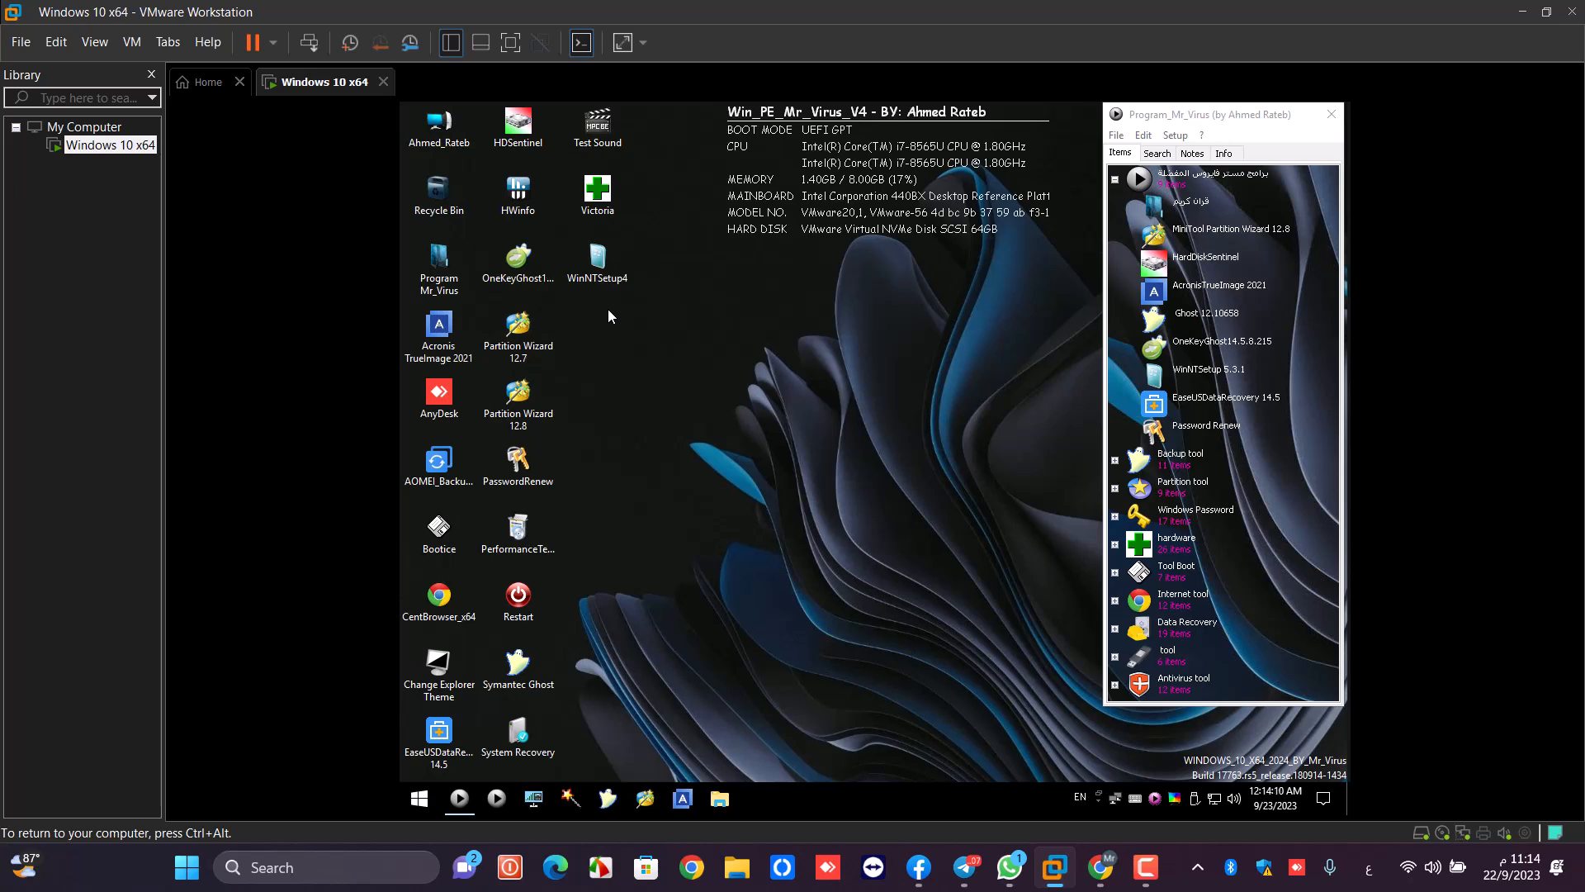
# Step: Open the computer's drive overview and check the space on Local Disk (C:) and New Volume (D:)
pyautogui.click(513, 671)
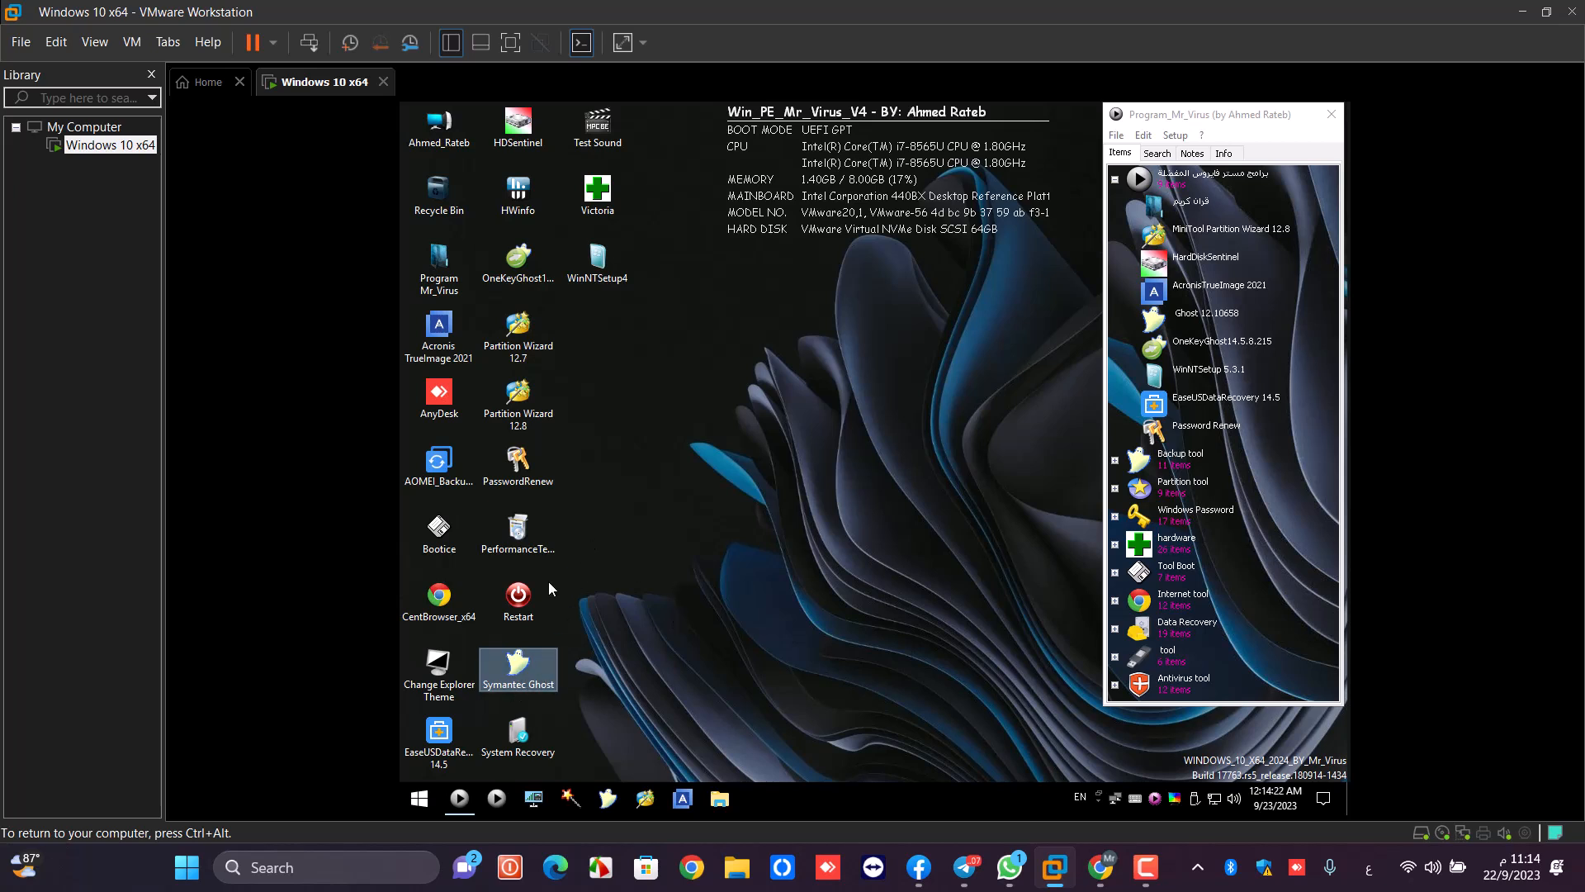
pyautogui.click(443, 141)
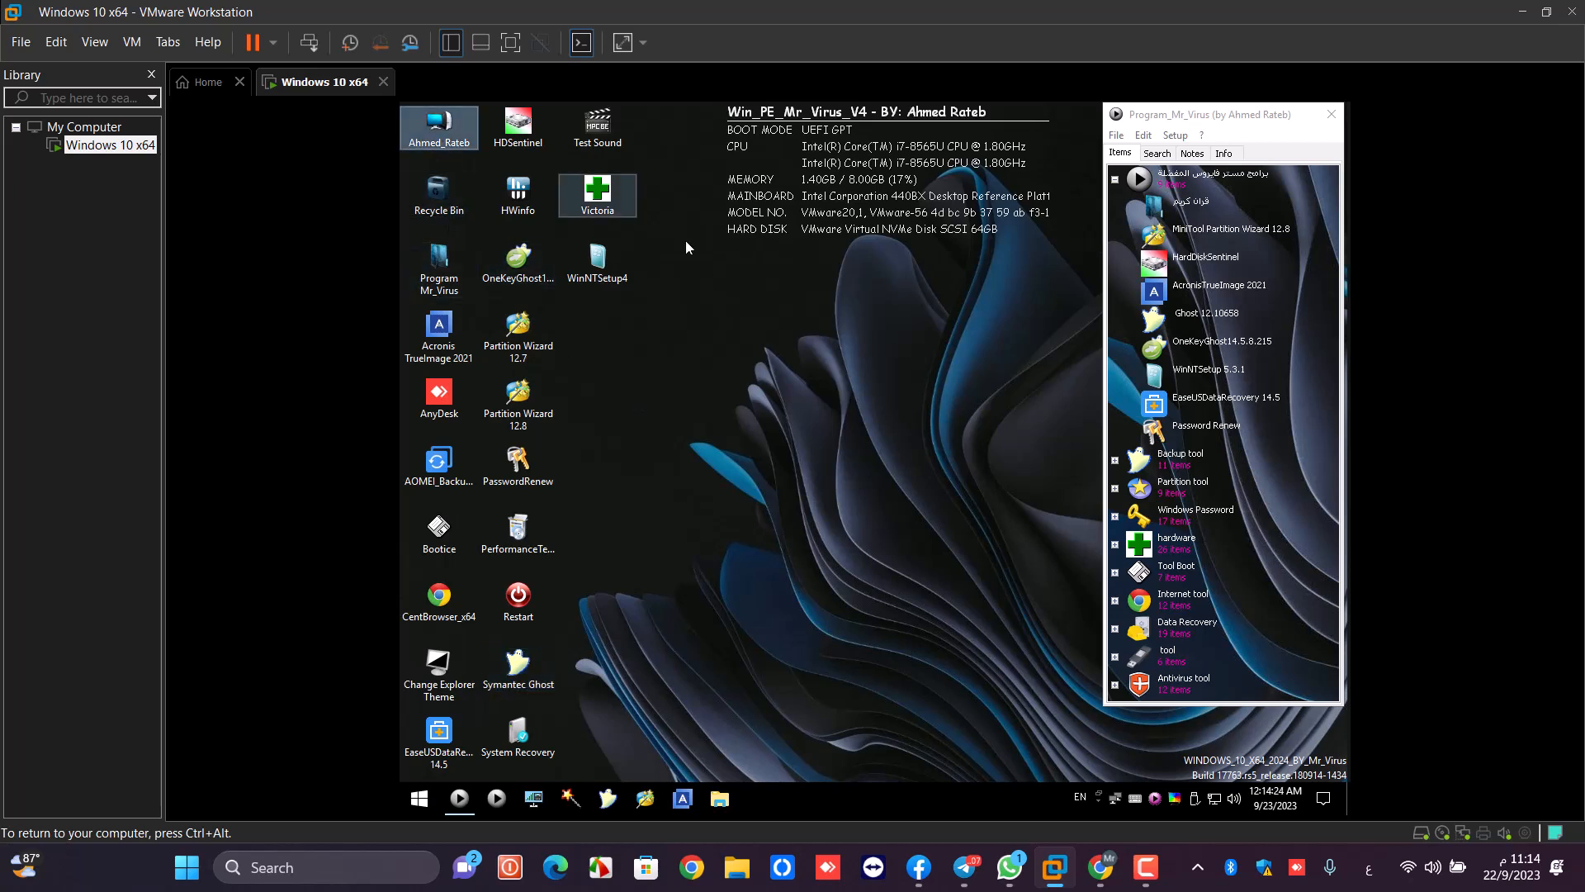
pyautogui.click(750, 299)
pyautogui.click(999, 487)
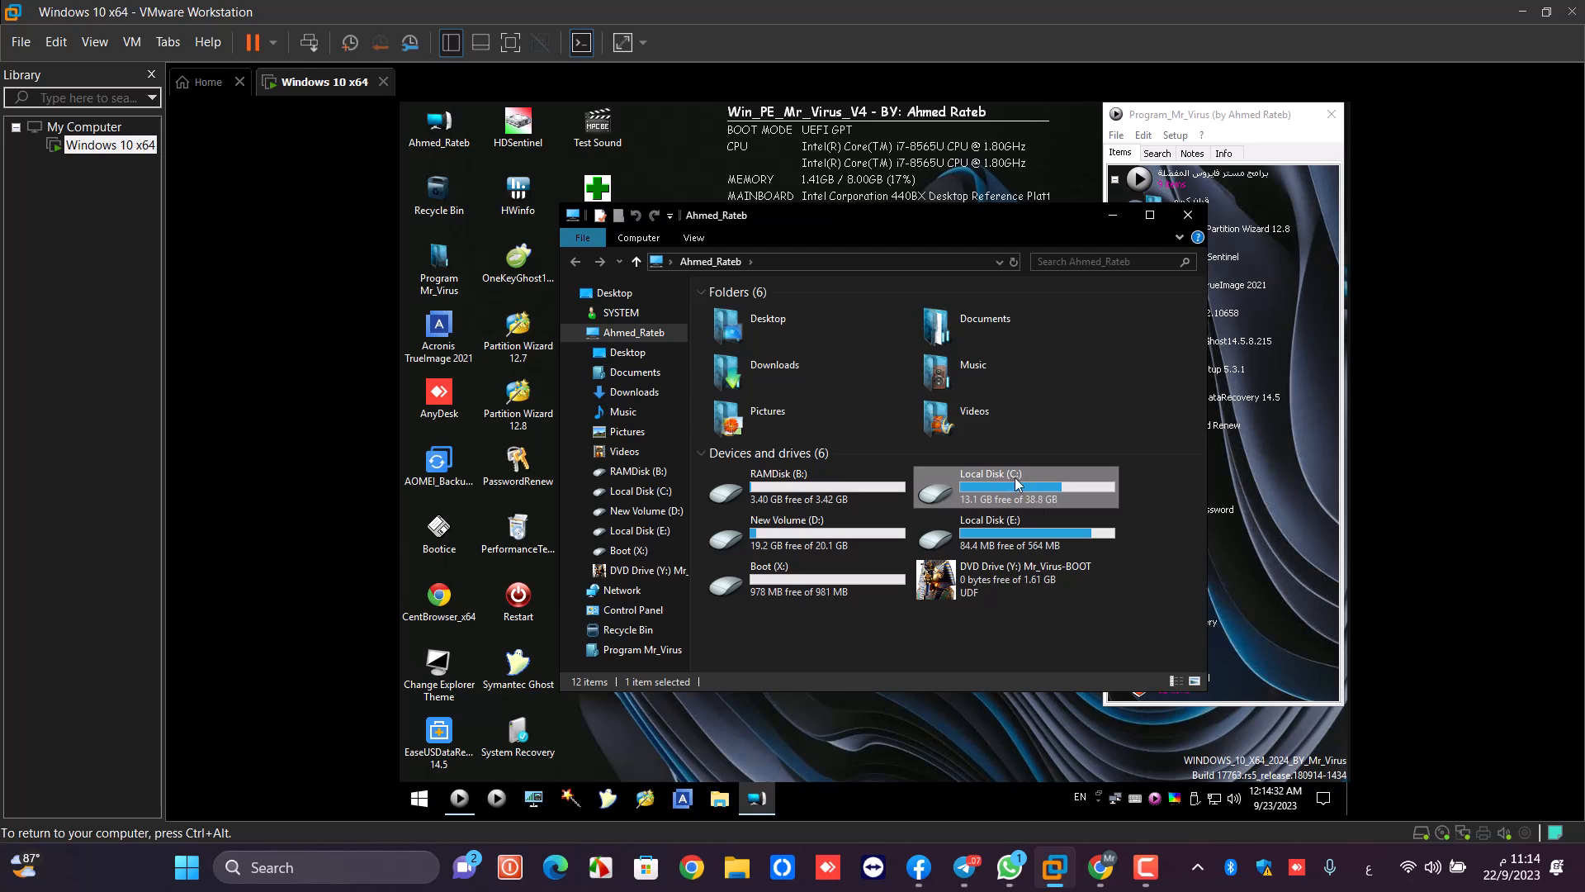
pyautogui.click(851, 538)
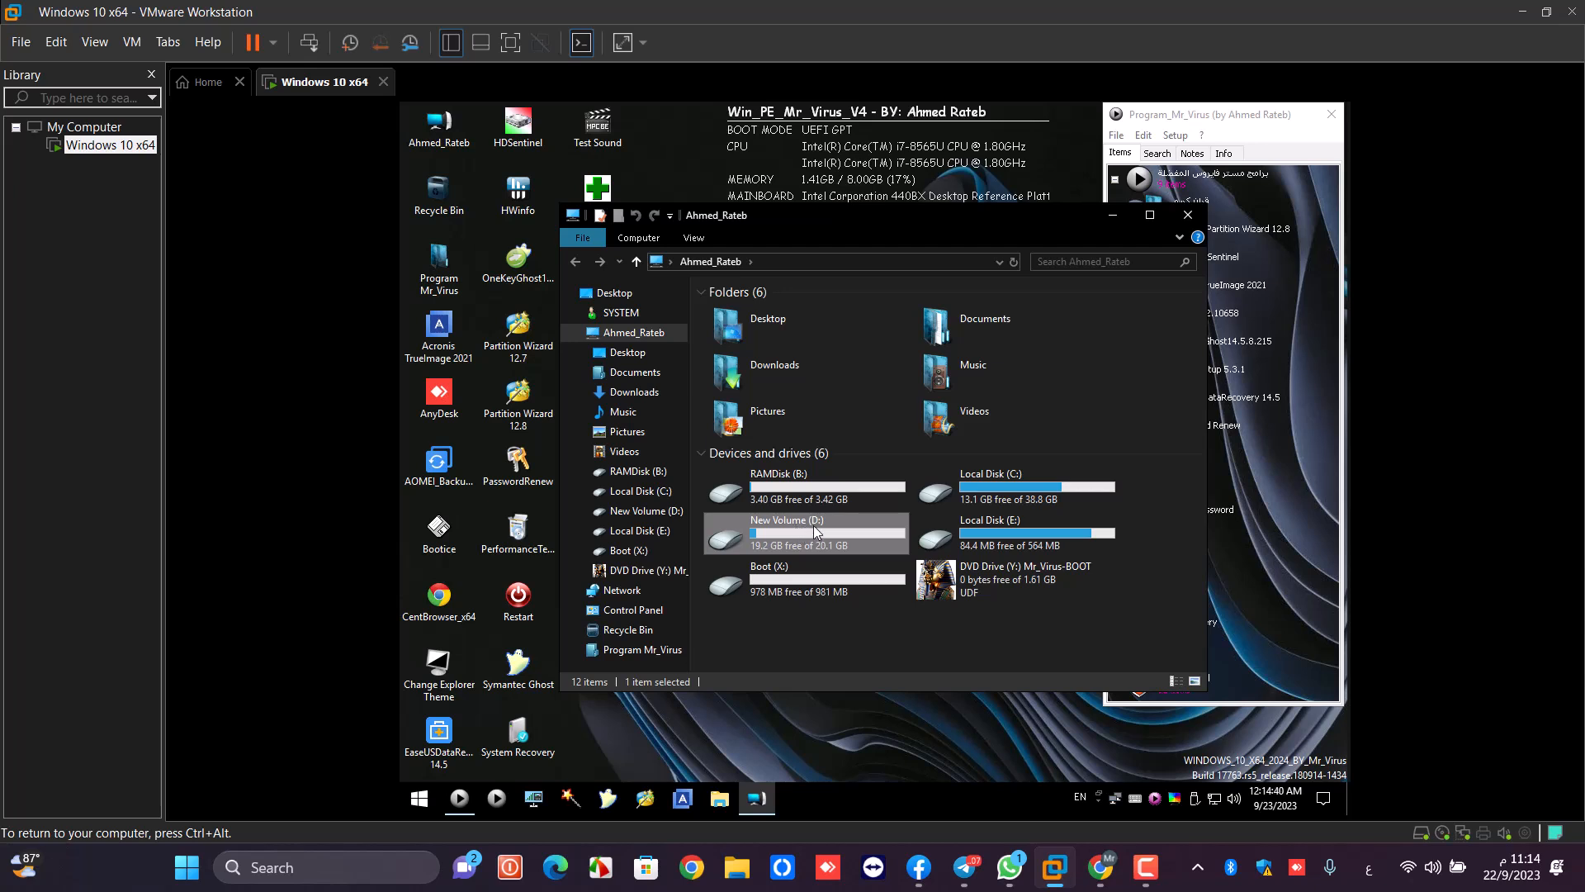
pyautogui.click(1007, 476)
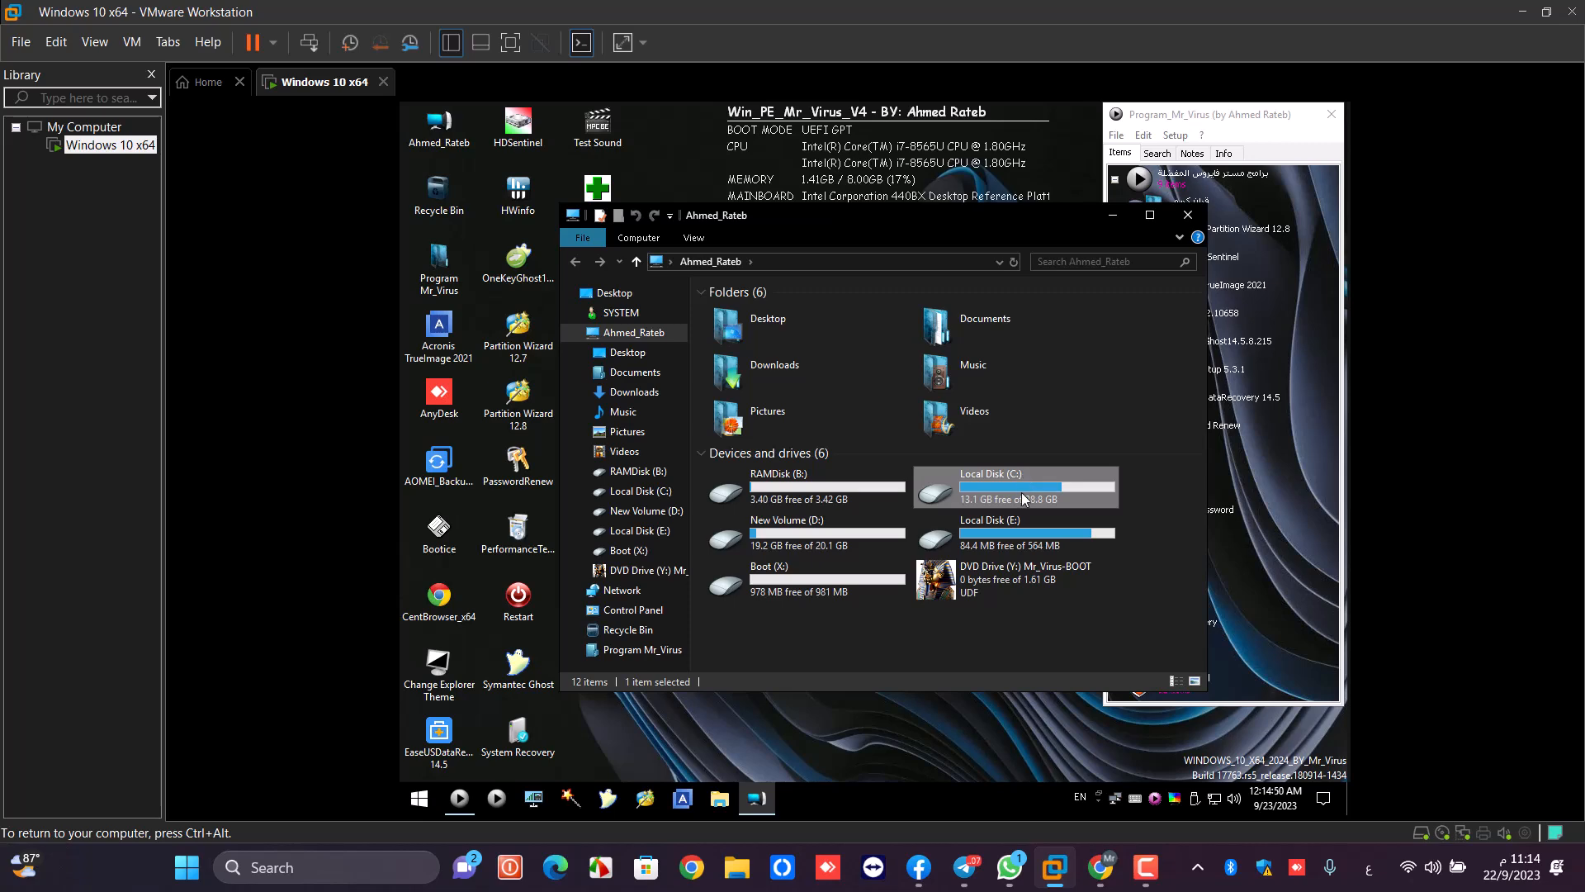
# Step: Browse Local Disk (C:) through Program Files and the IT user's Desktop folder, and close the file window
pyautogui.doubleClick(1022, 492)
pyautogui.moveTo(800, 595); pyautogui.dragTo(731, 305)
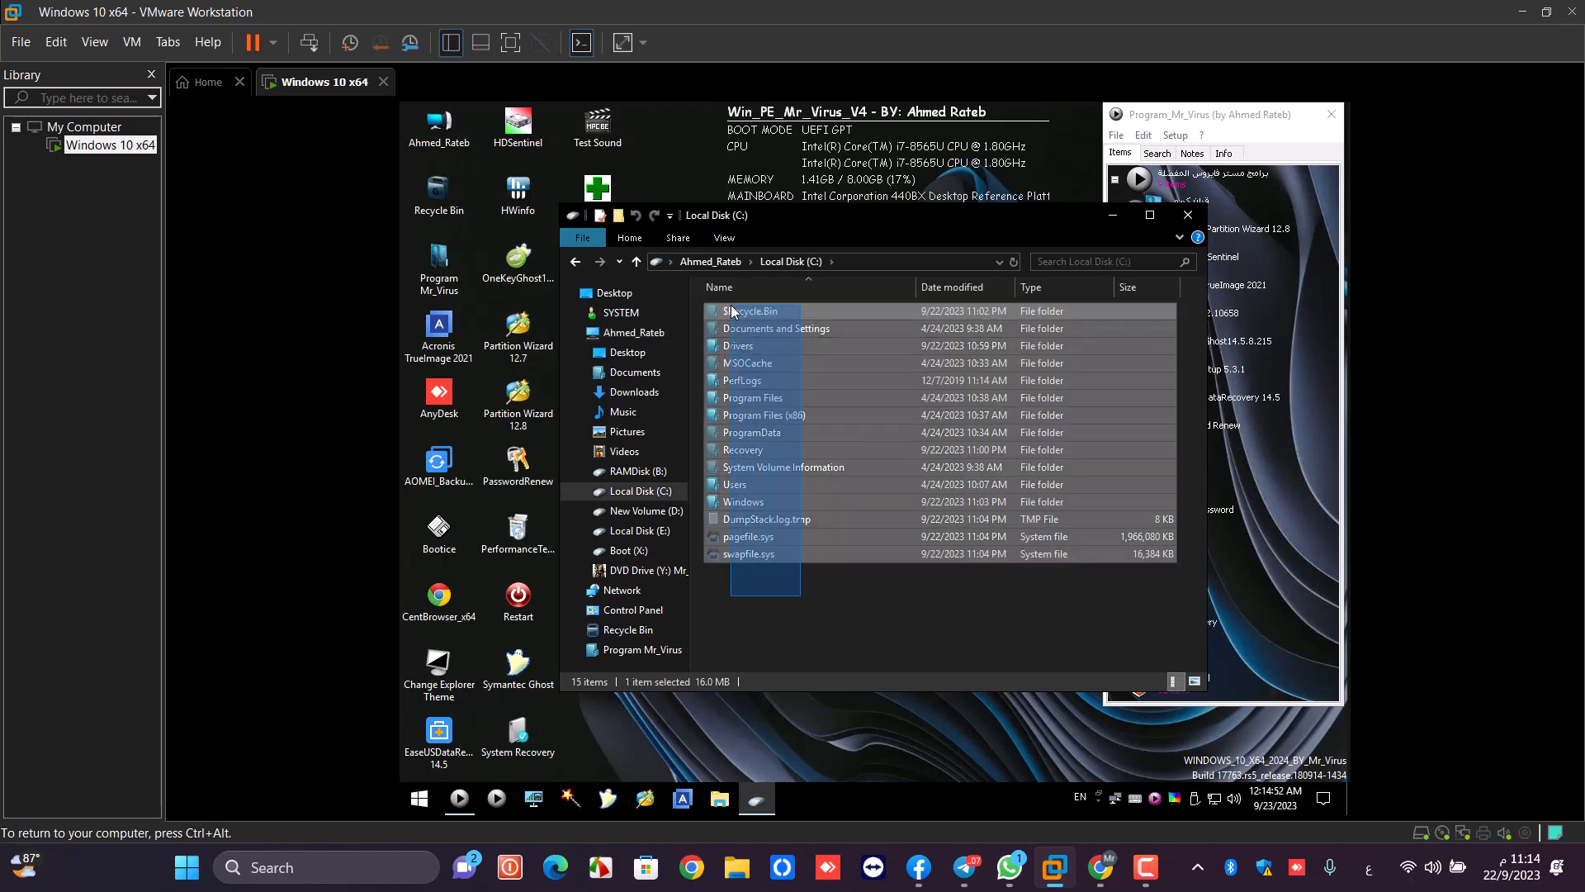
pyautogui.doubleClick(757, 399)
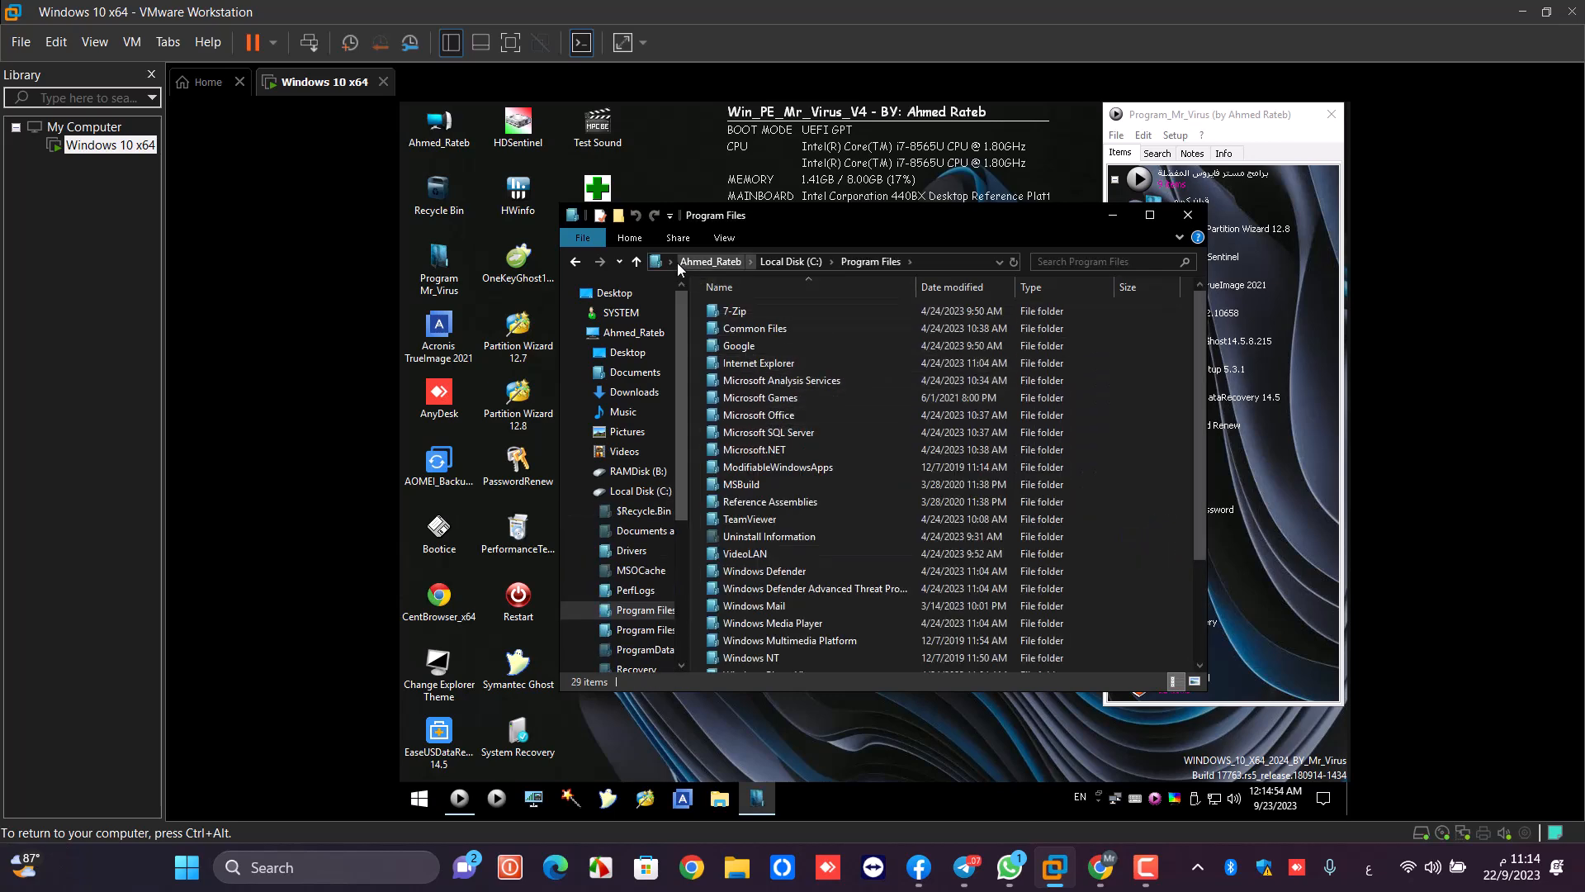
pyautogui.click(635, 261)
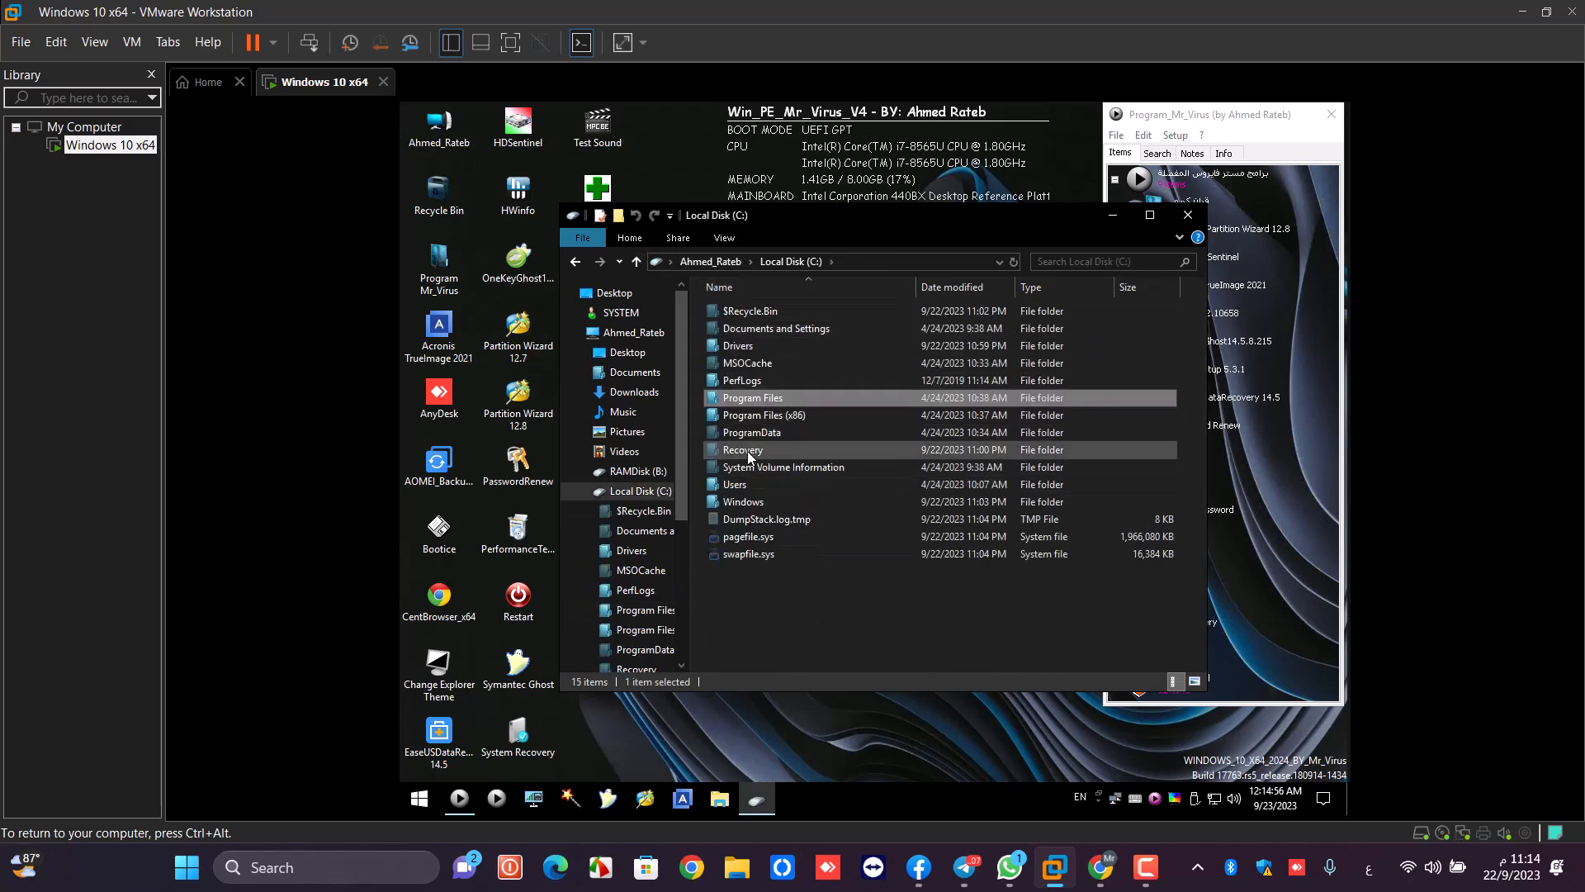
pyautogui.doubleClick(735, 484)
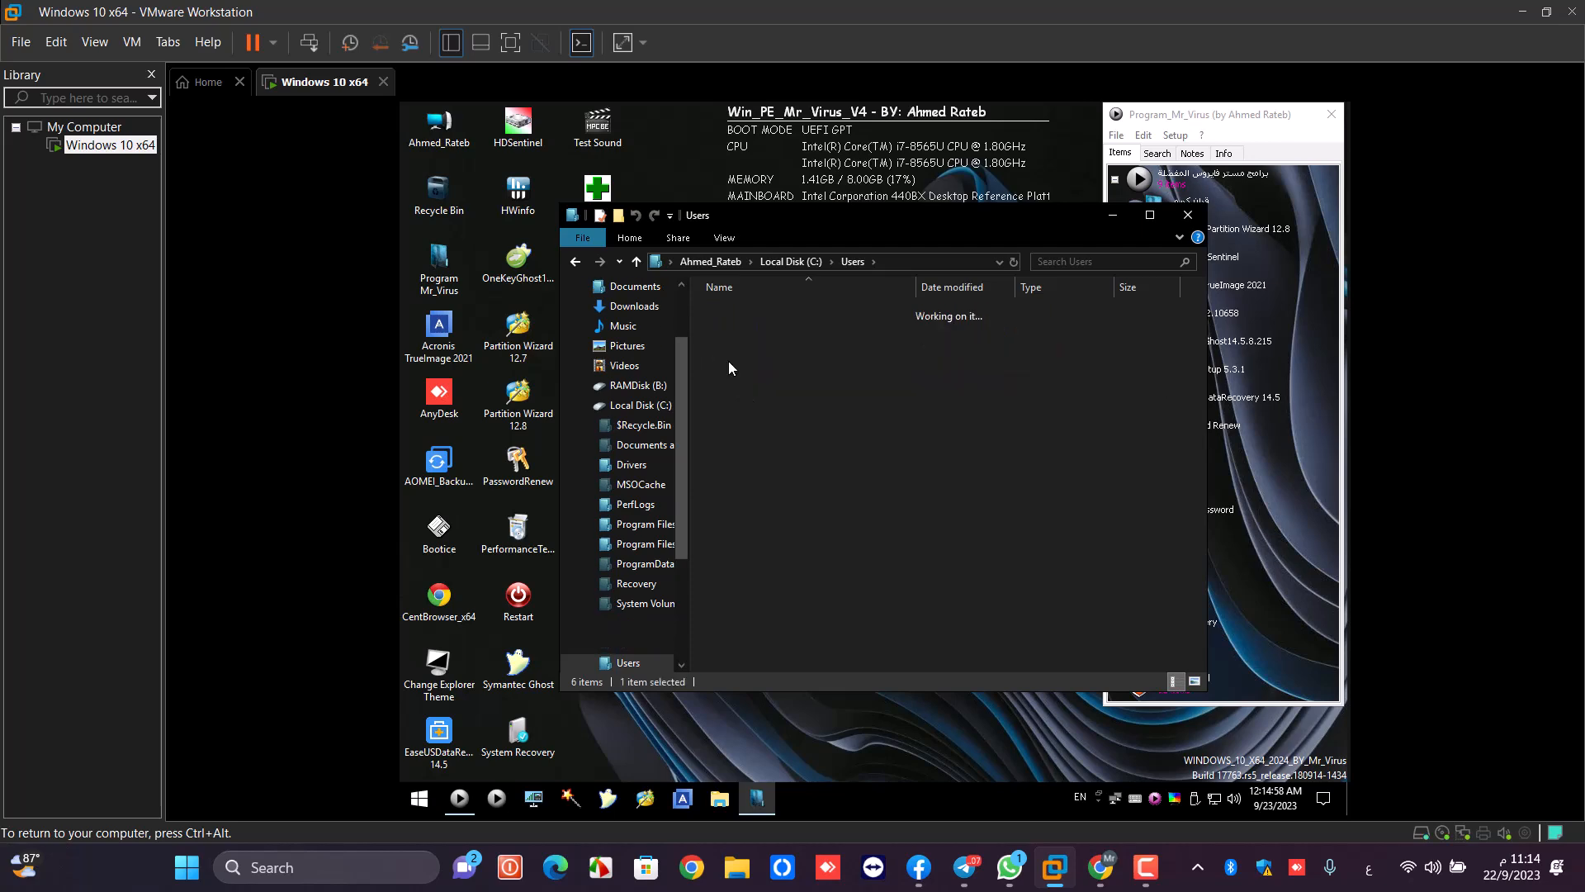
pyautogui.doubleClick(730, 369)
pyautogui.doubleClick(731, 398)
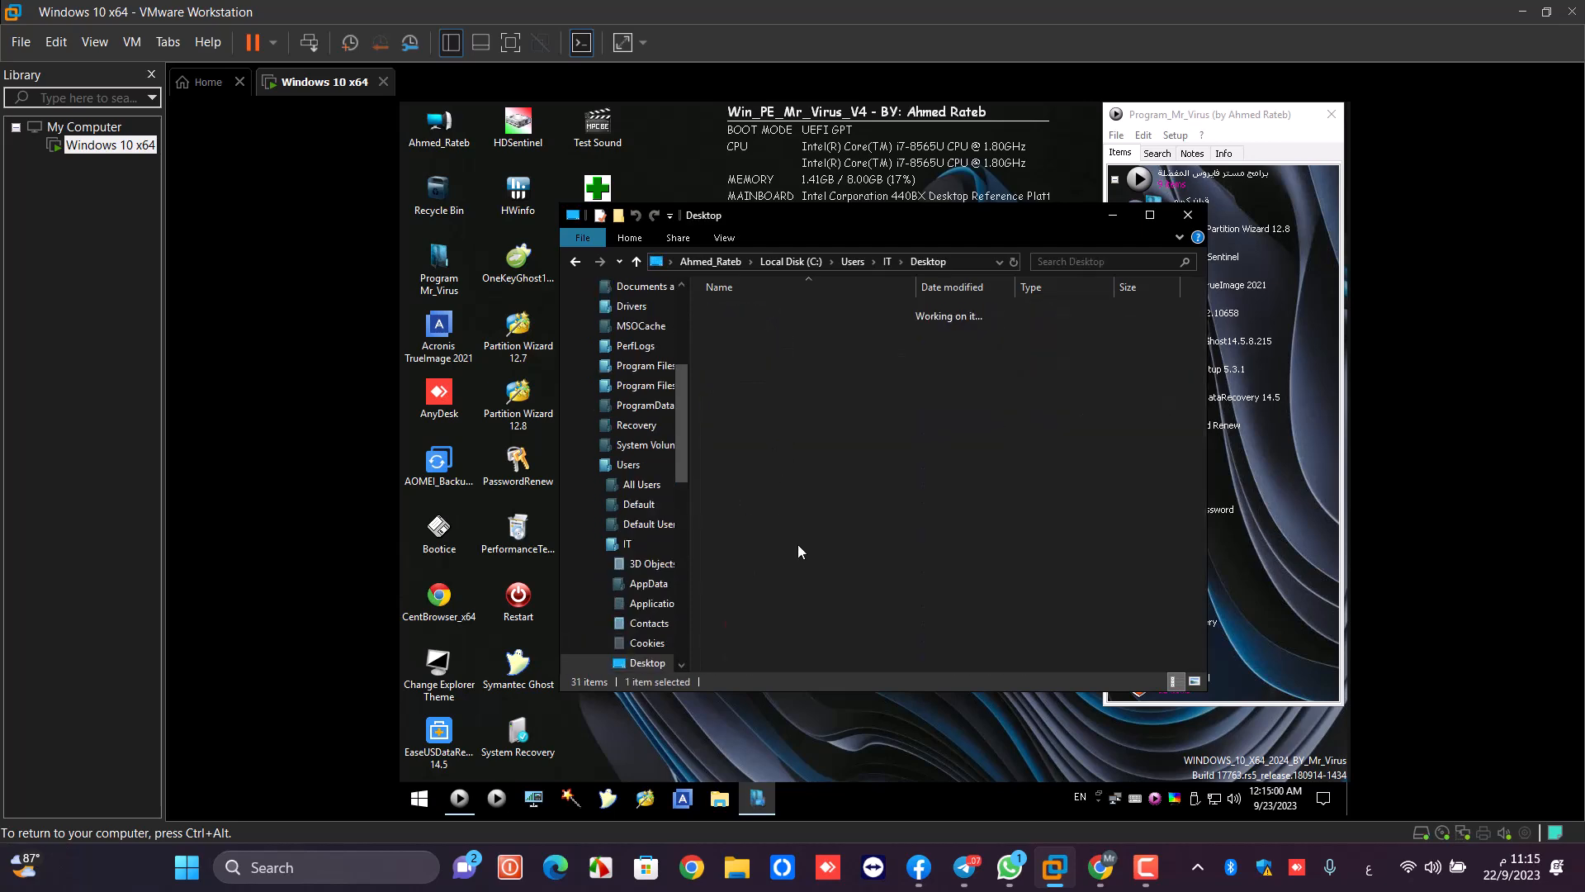
pyautogui.click(1195, 220)
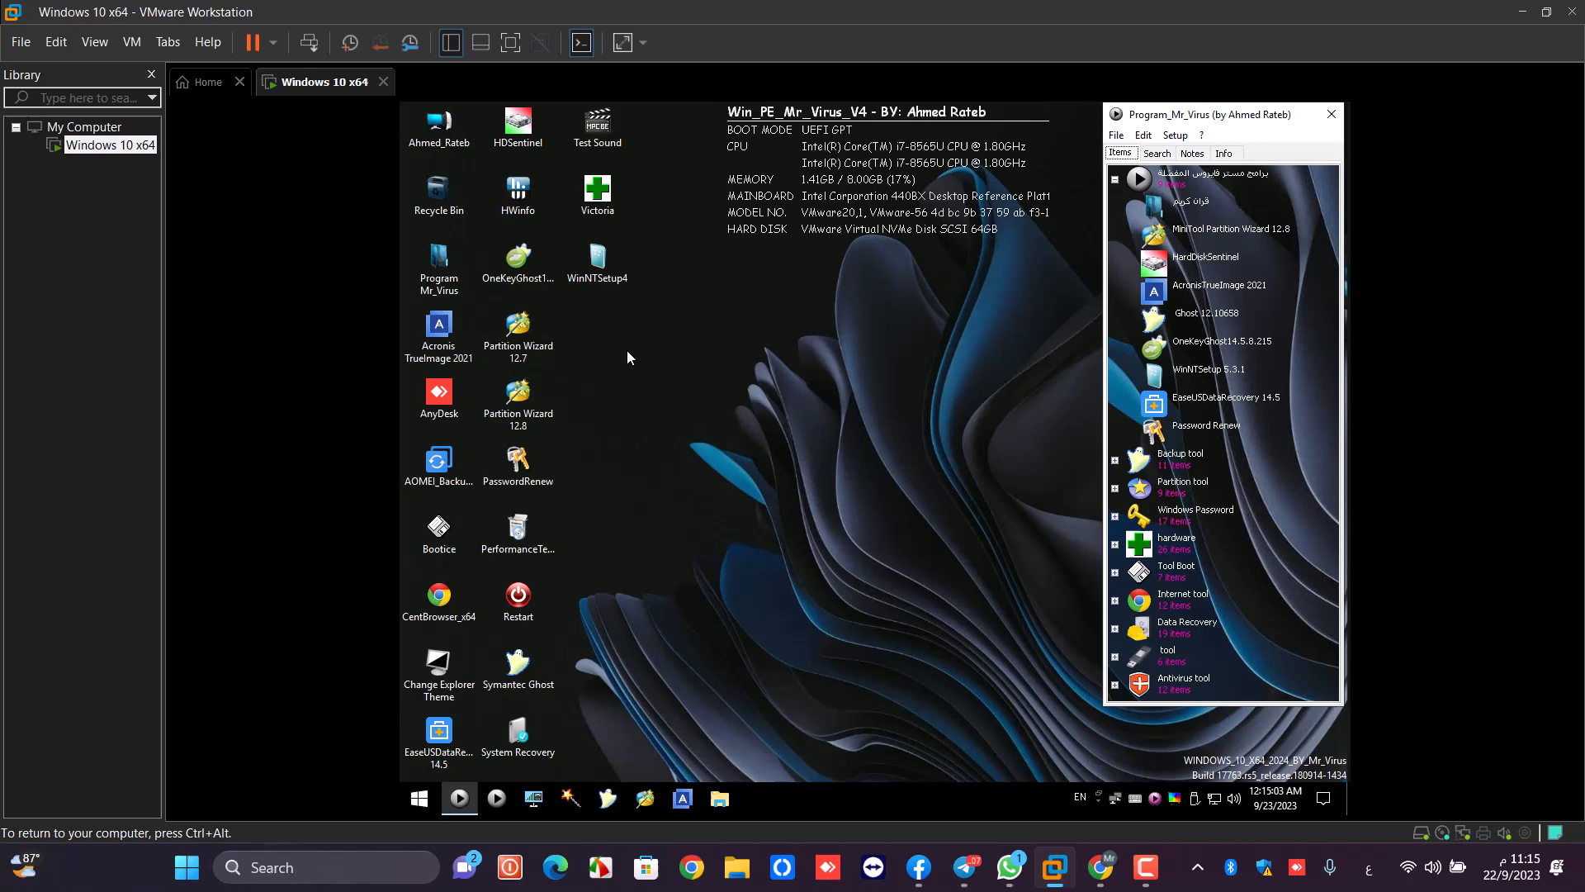
# Step: Start a Disk and Partition Backup in Acronis True Image 2021 covering the C:, Recovery and EFI System partitions
pyautogui.doubleClick(446, 345)
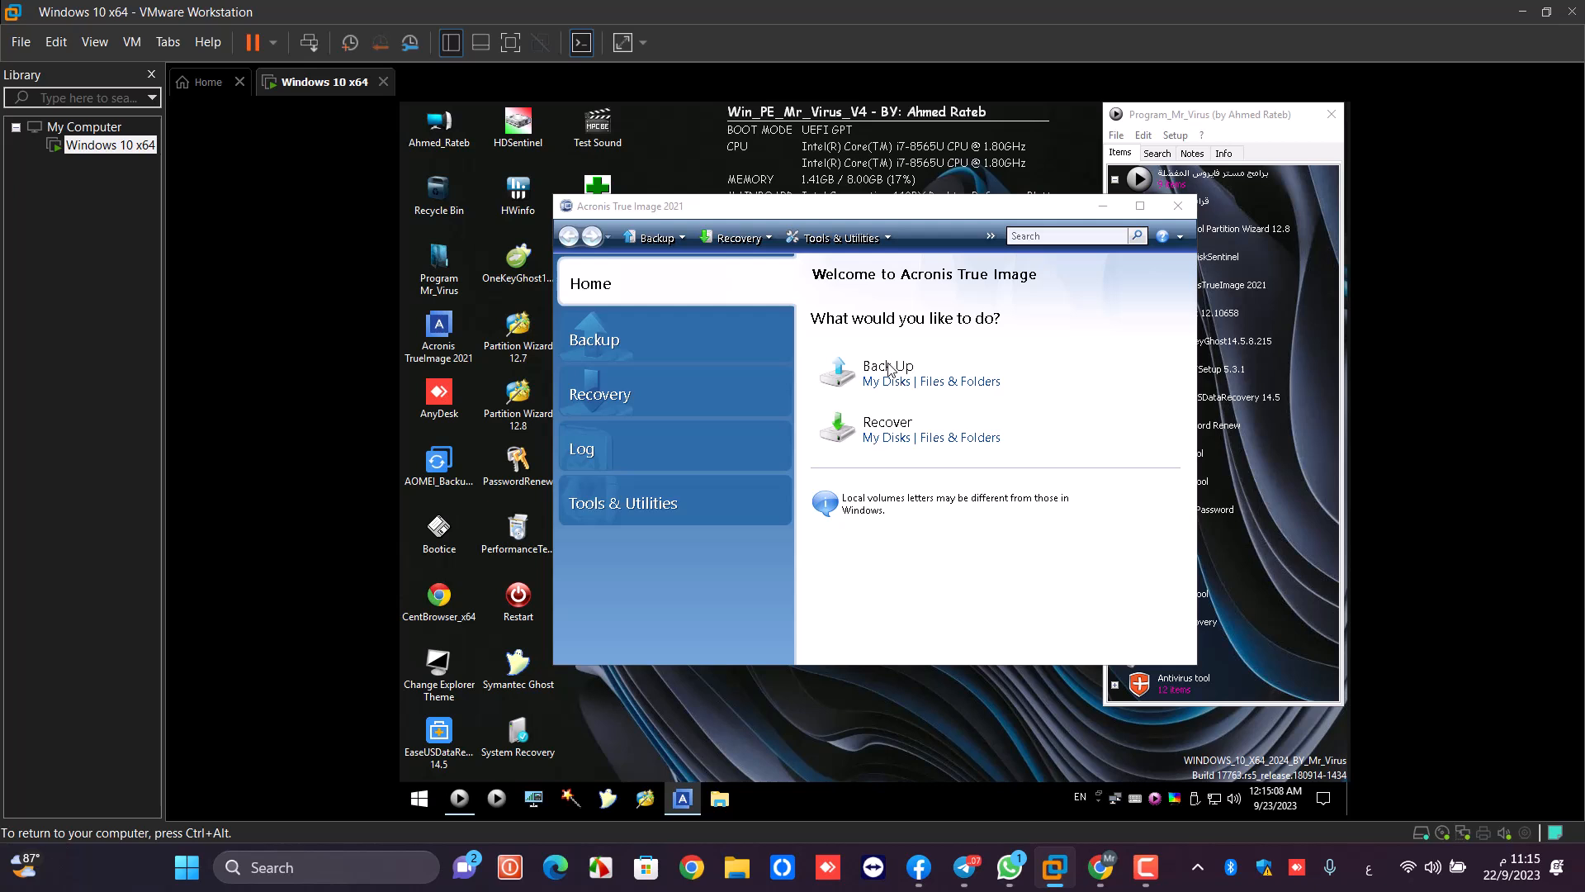
pyautogui.click(848, 379)
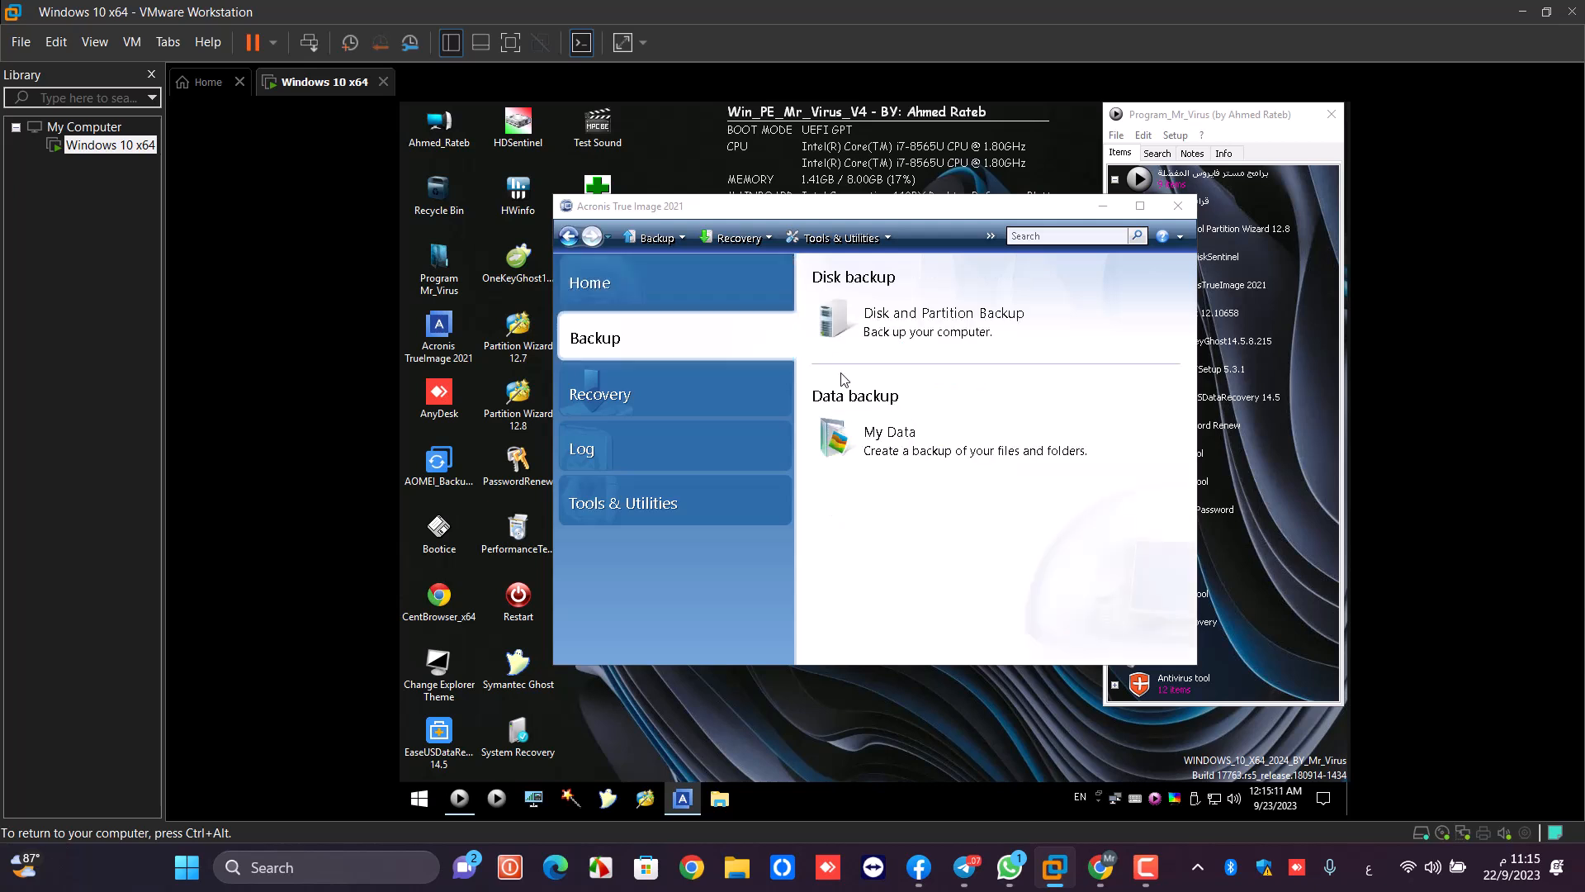
pyautogui.click(923, 320)
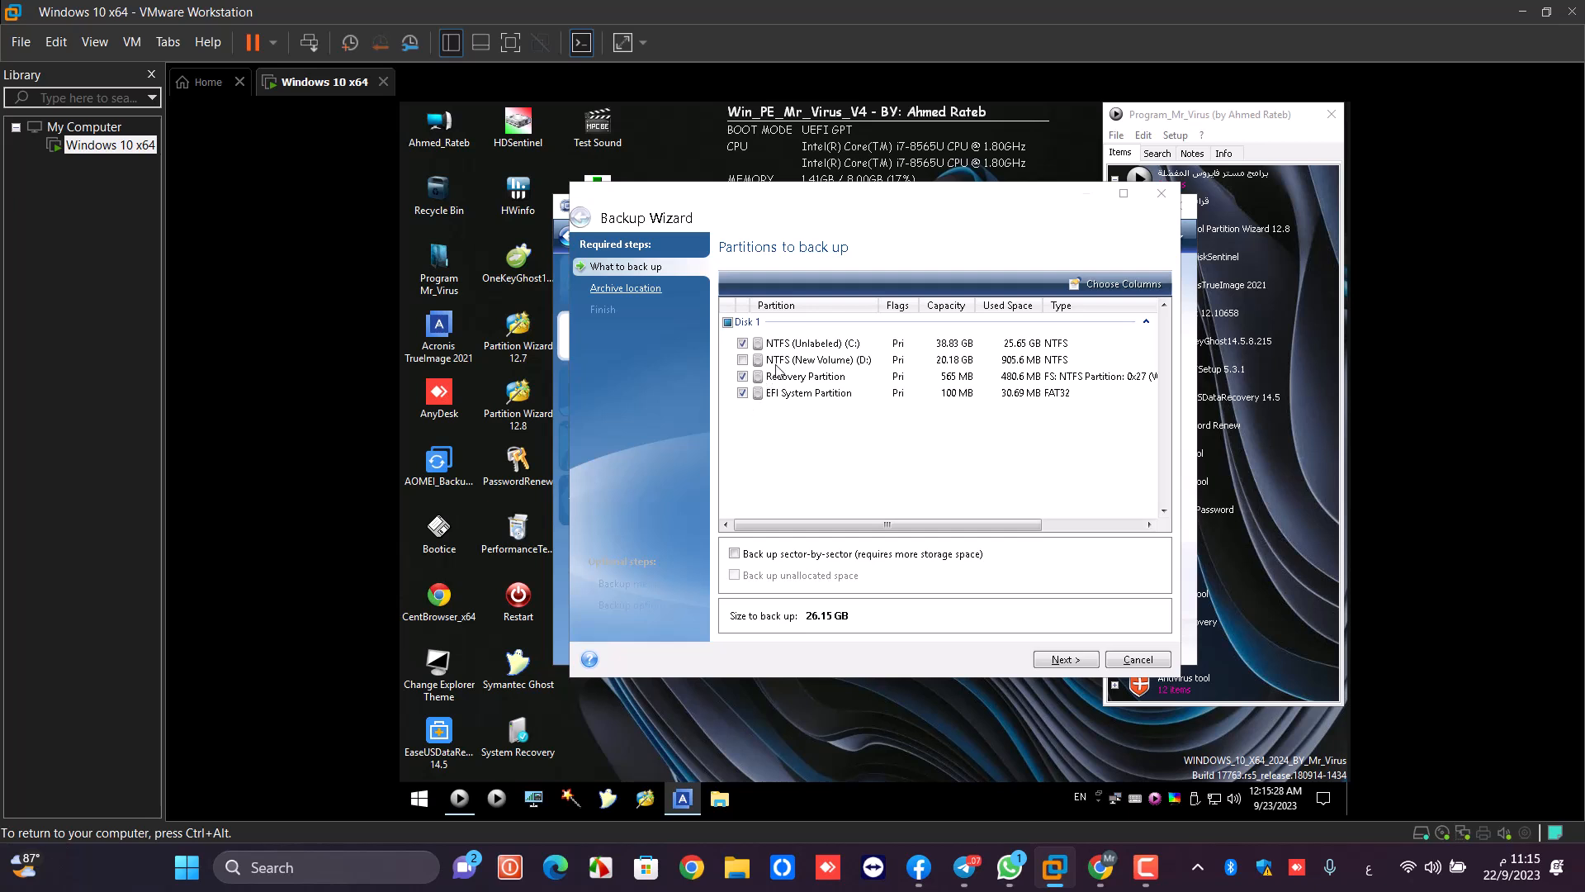
pyautogui.click(1070, 660)
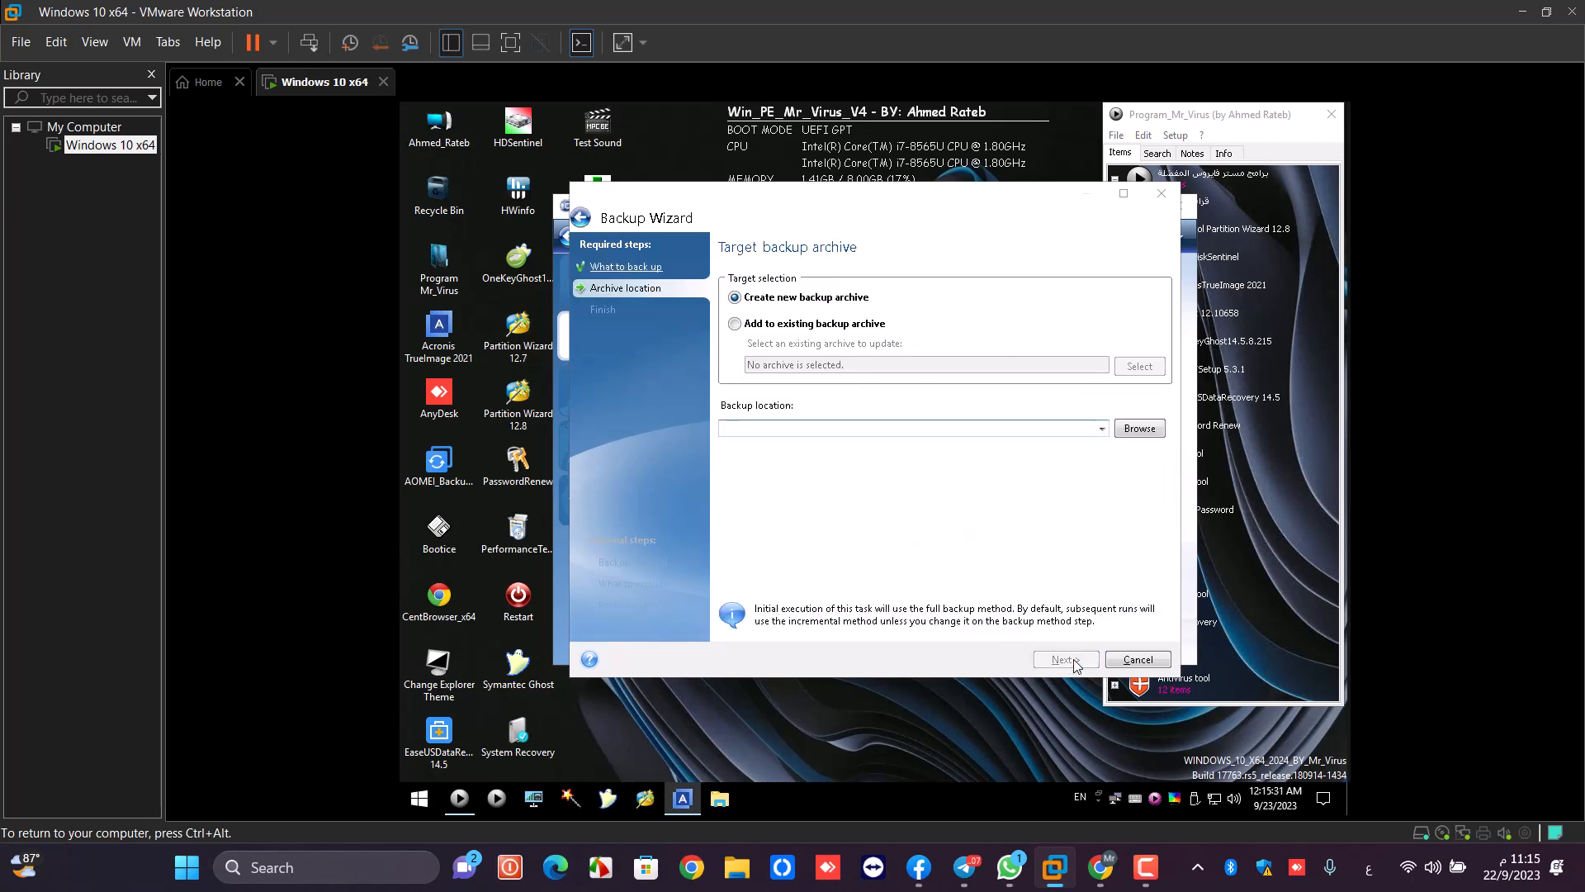
# Step: Set the new backup archive's location to D:\MyBackup.tibx with a generated name and run the backup
pyautogui.click(1150, 429)
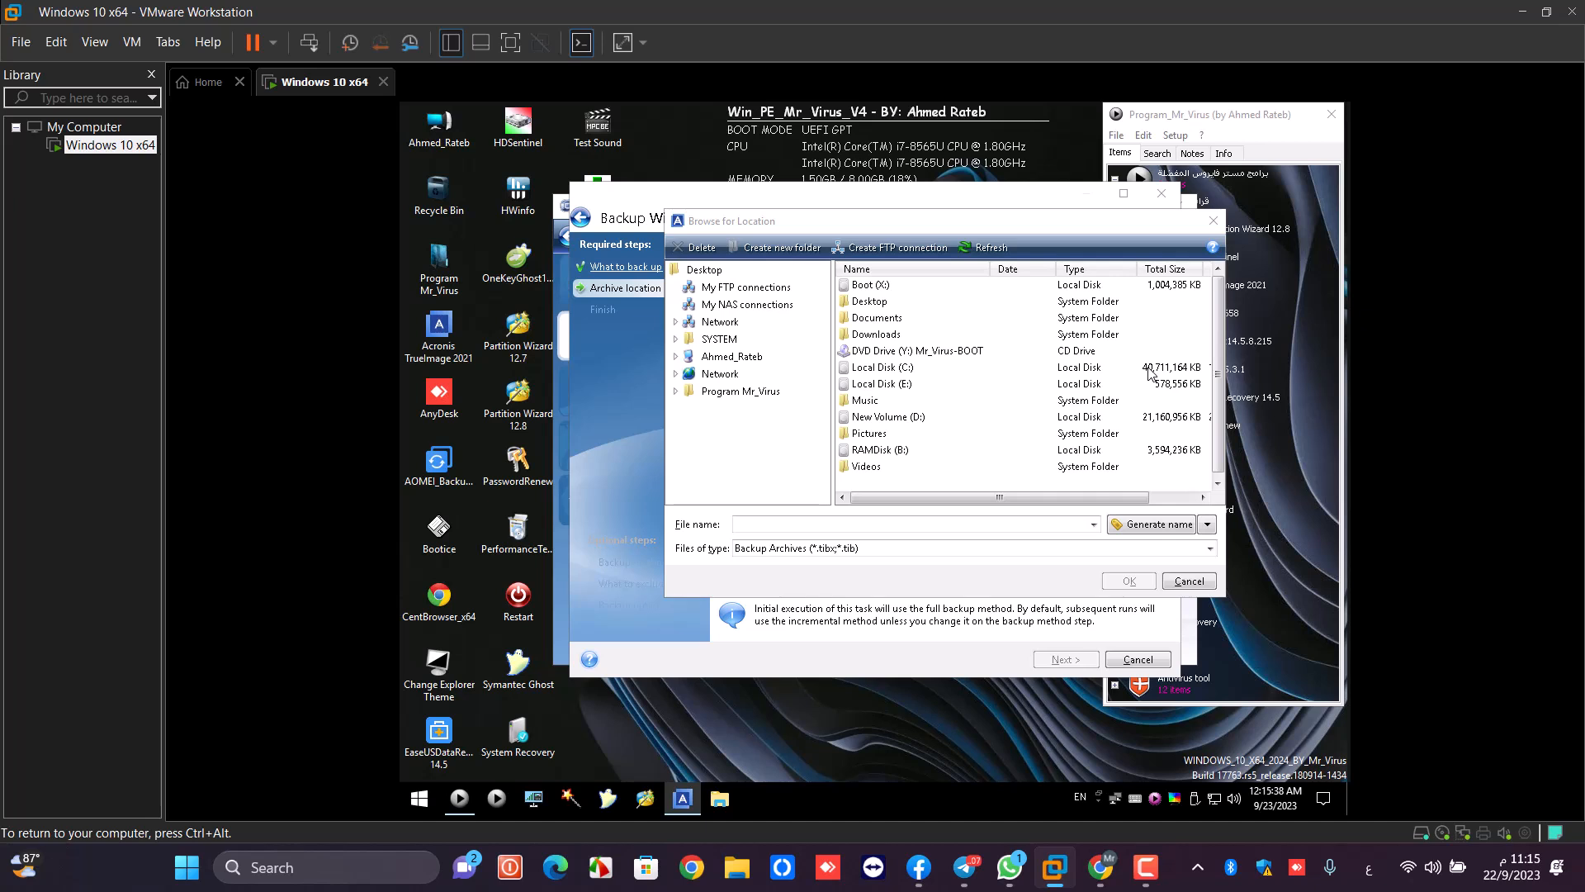
pyautogui.click(1143, 418)
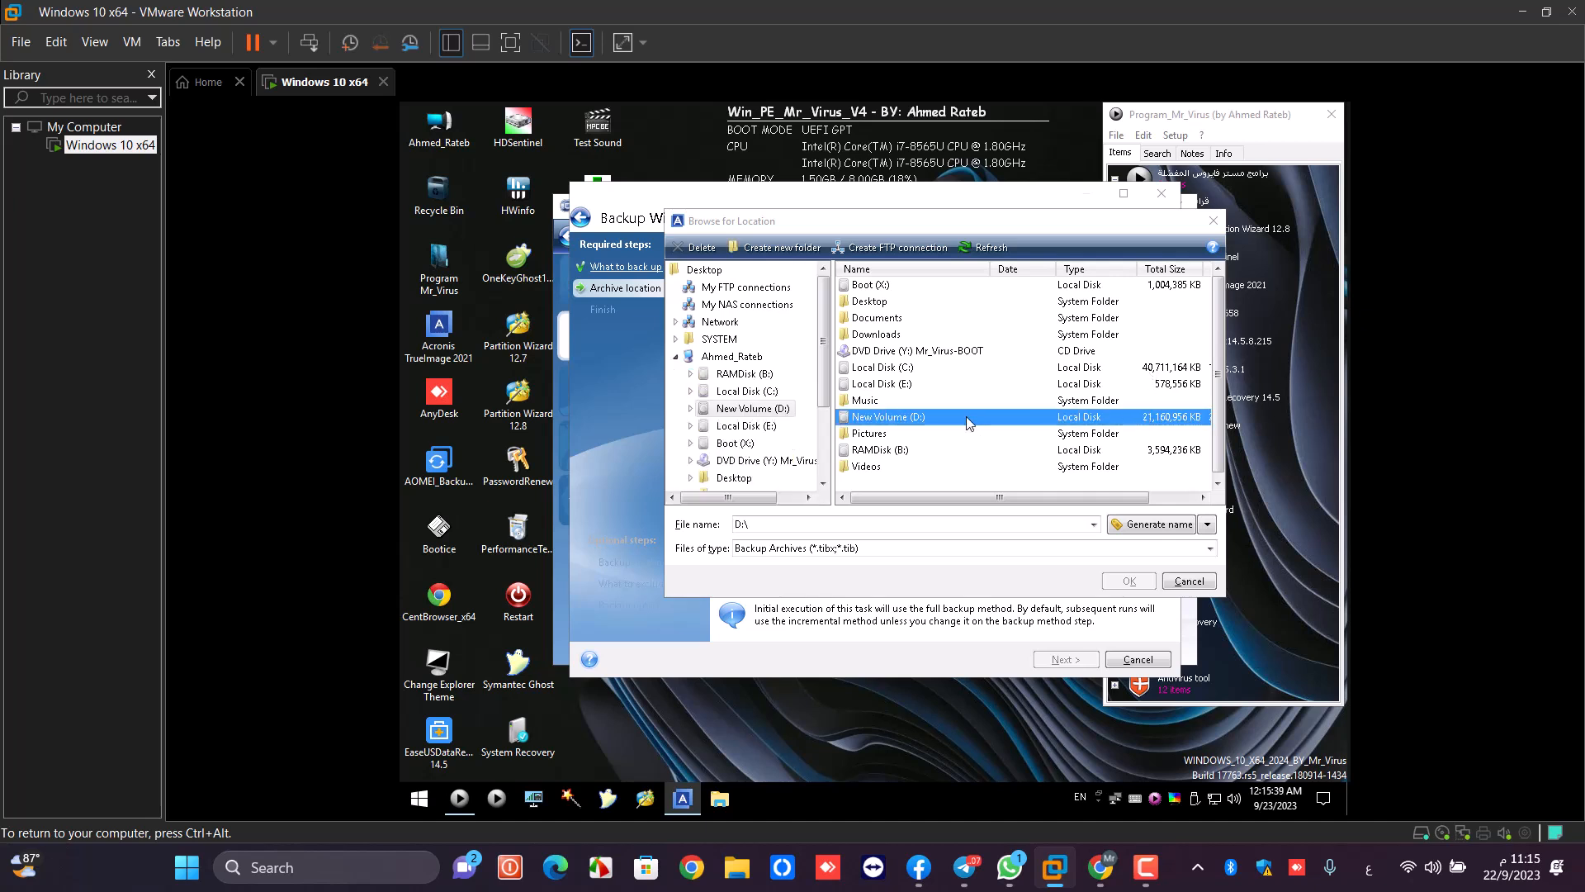
pyautogui.doubleClick(908, 418)
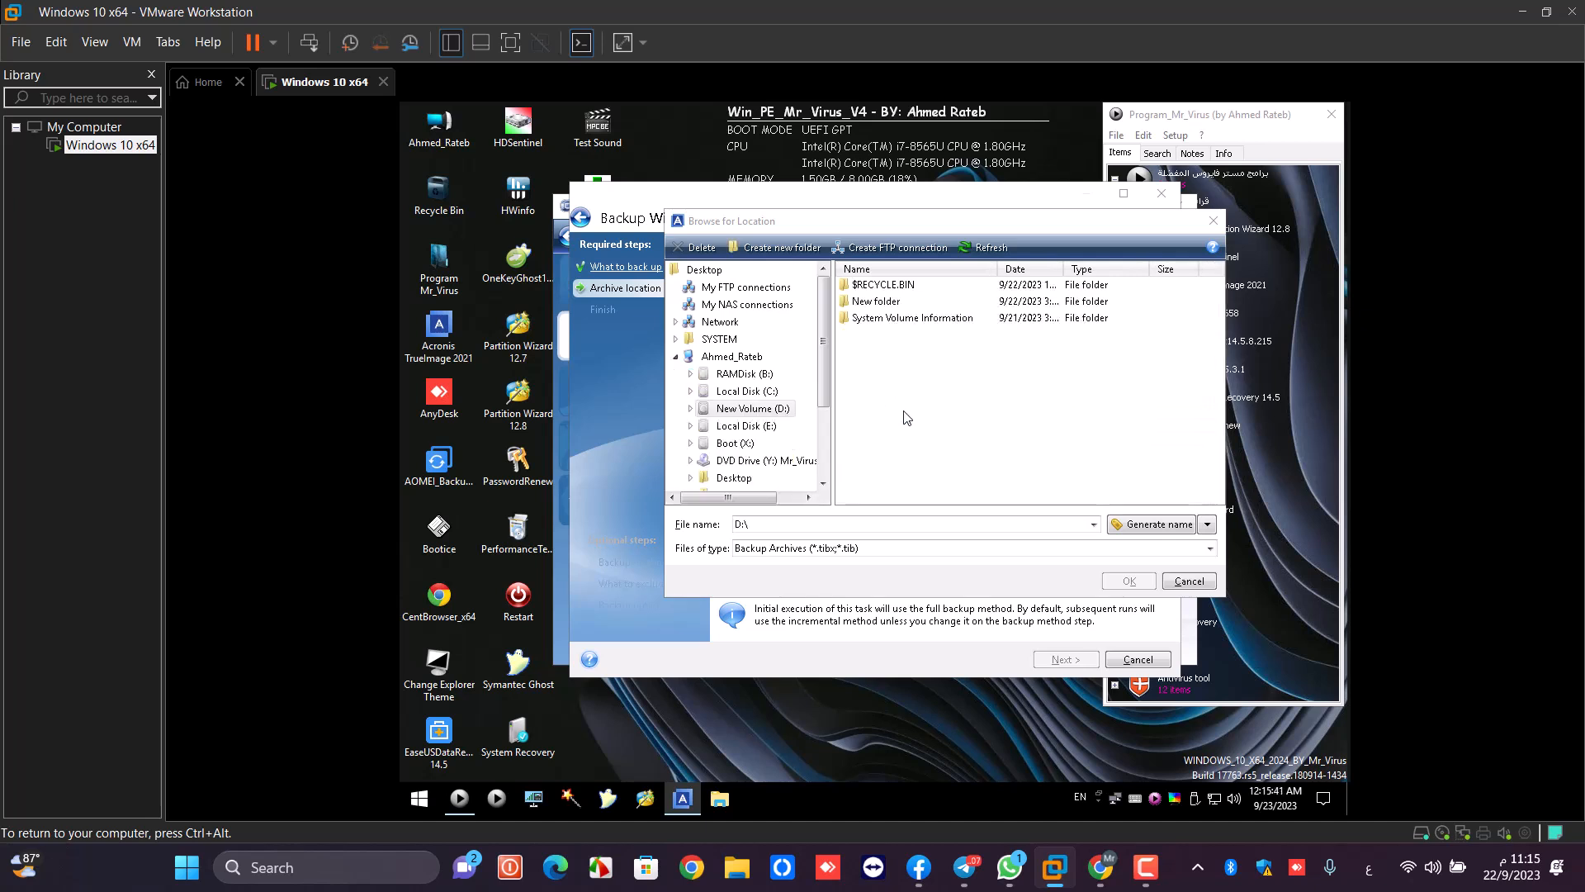
pyautogui.click(1160, 525)
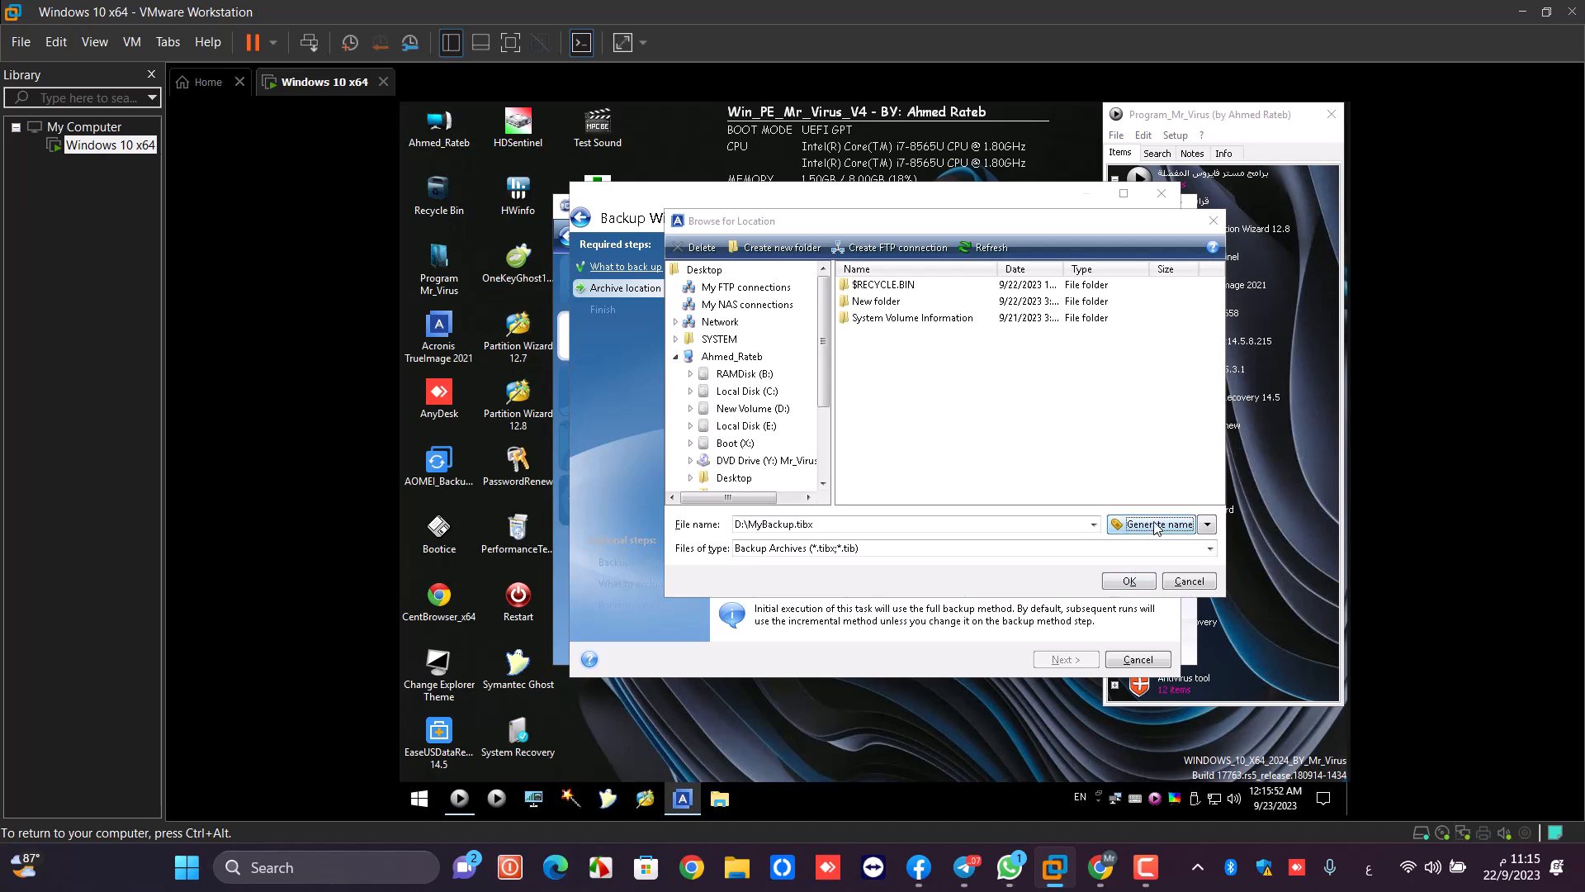
pyautogui.click(1129, 581)
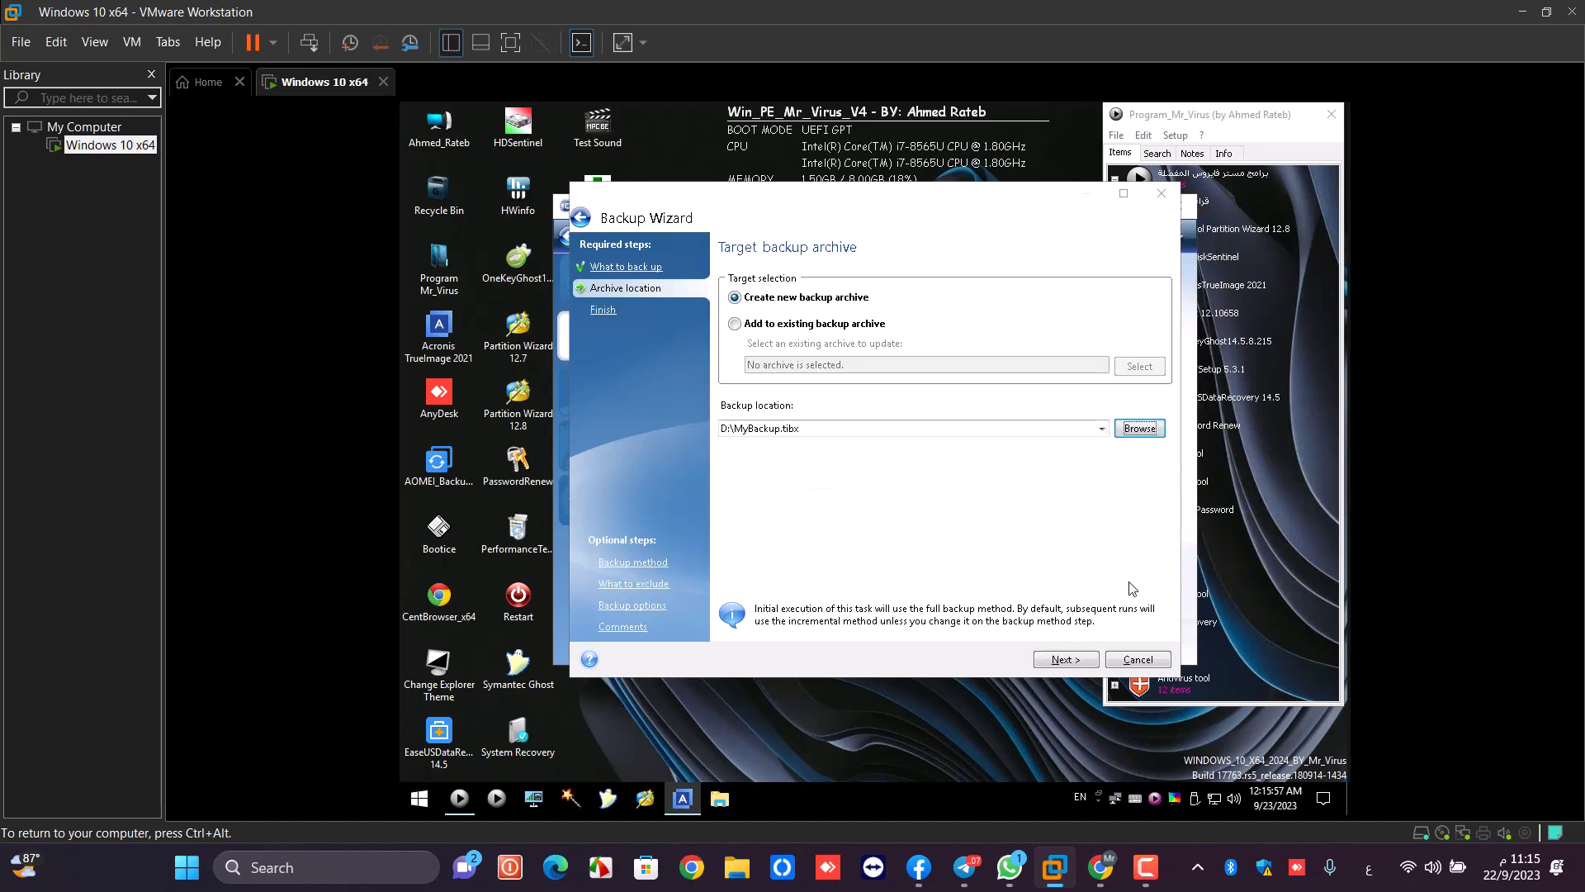
pyautogui.click(1066, 659)
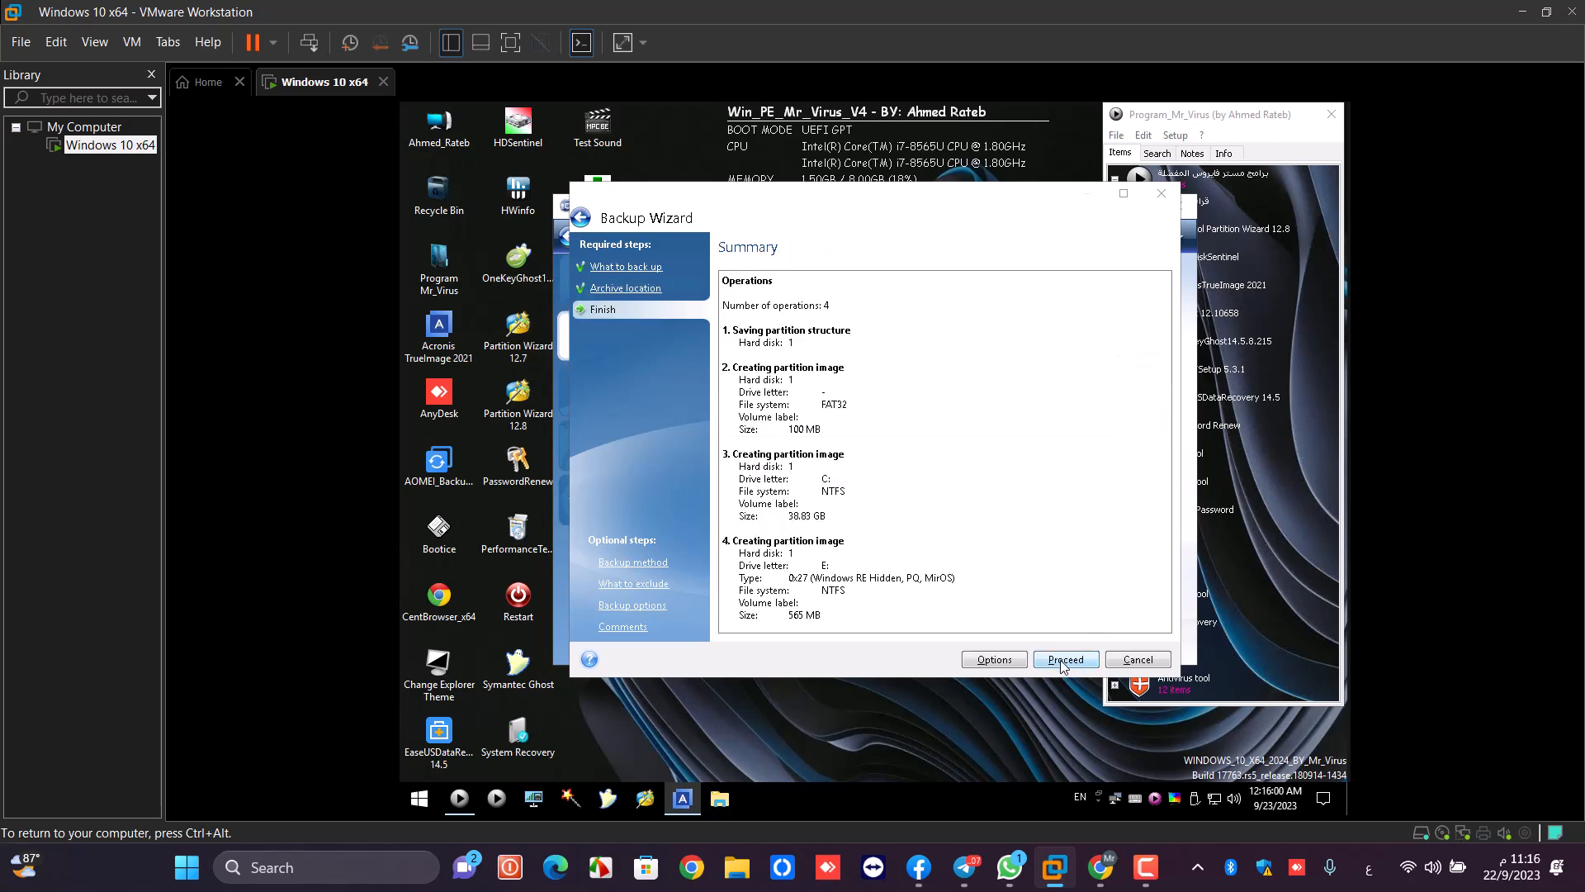
pyautogui.click(1067, 660)
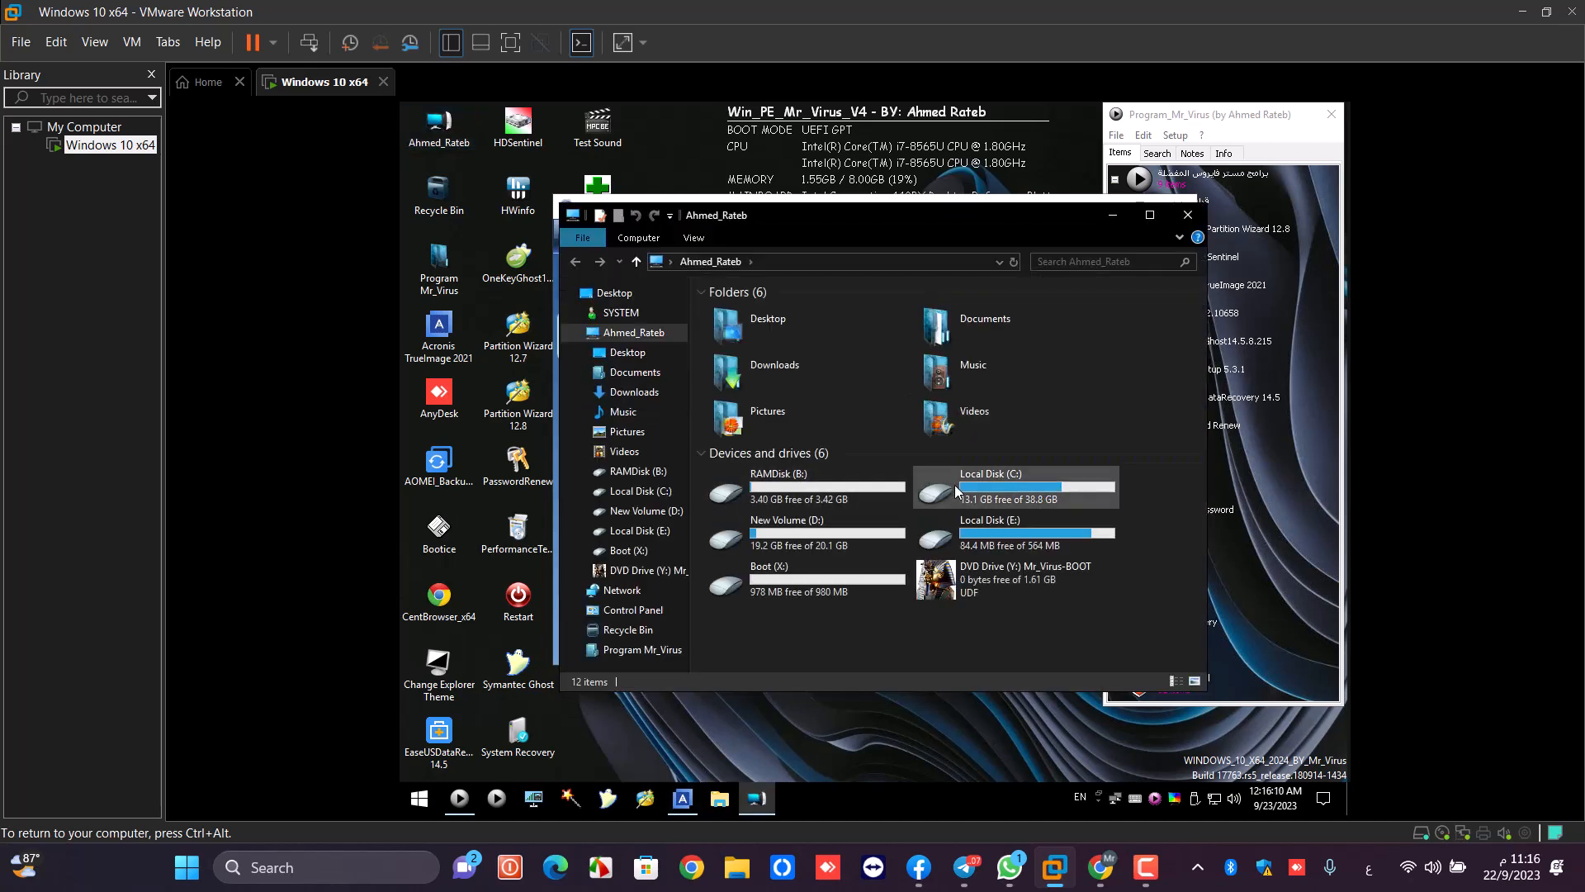
# Step: Look at the MyBackup file in New Volume (D:) during the backup, and close the file window
pyautogui.click(956, 484)
pyautogui.doubleClick(793, 532)
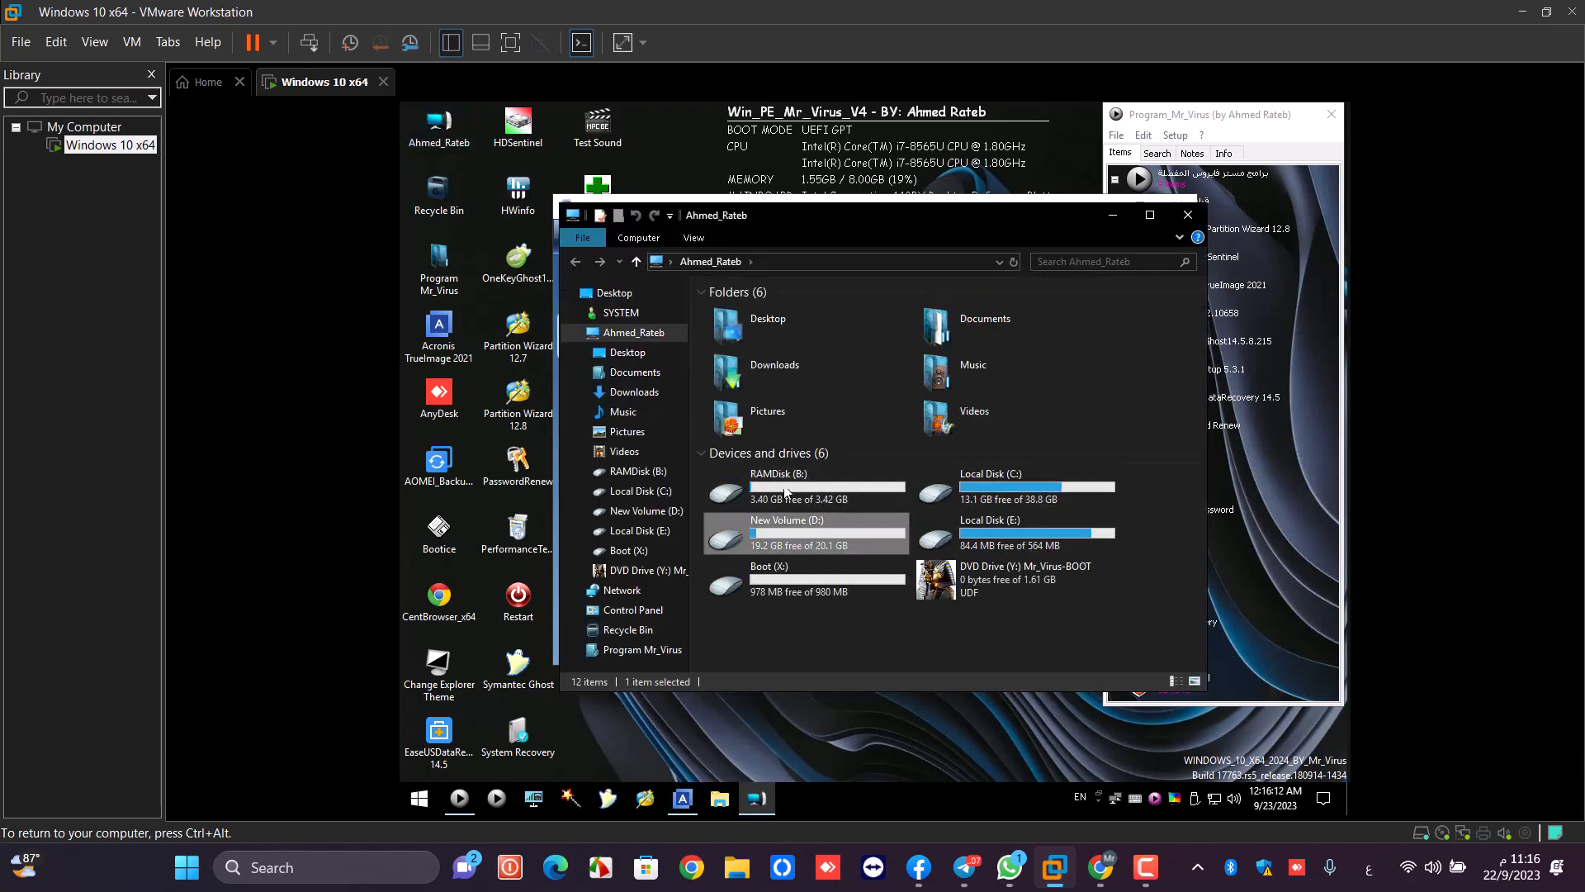
pyautogui.click(740, 383)
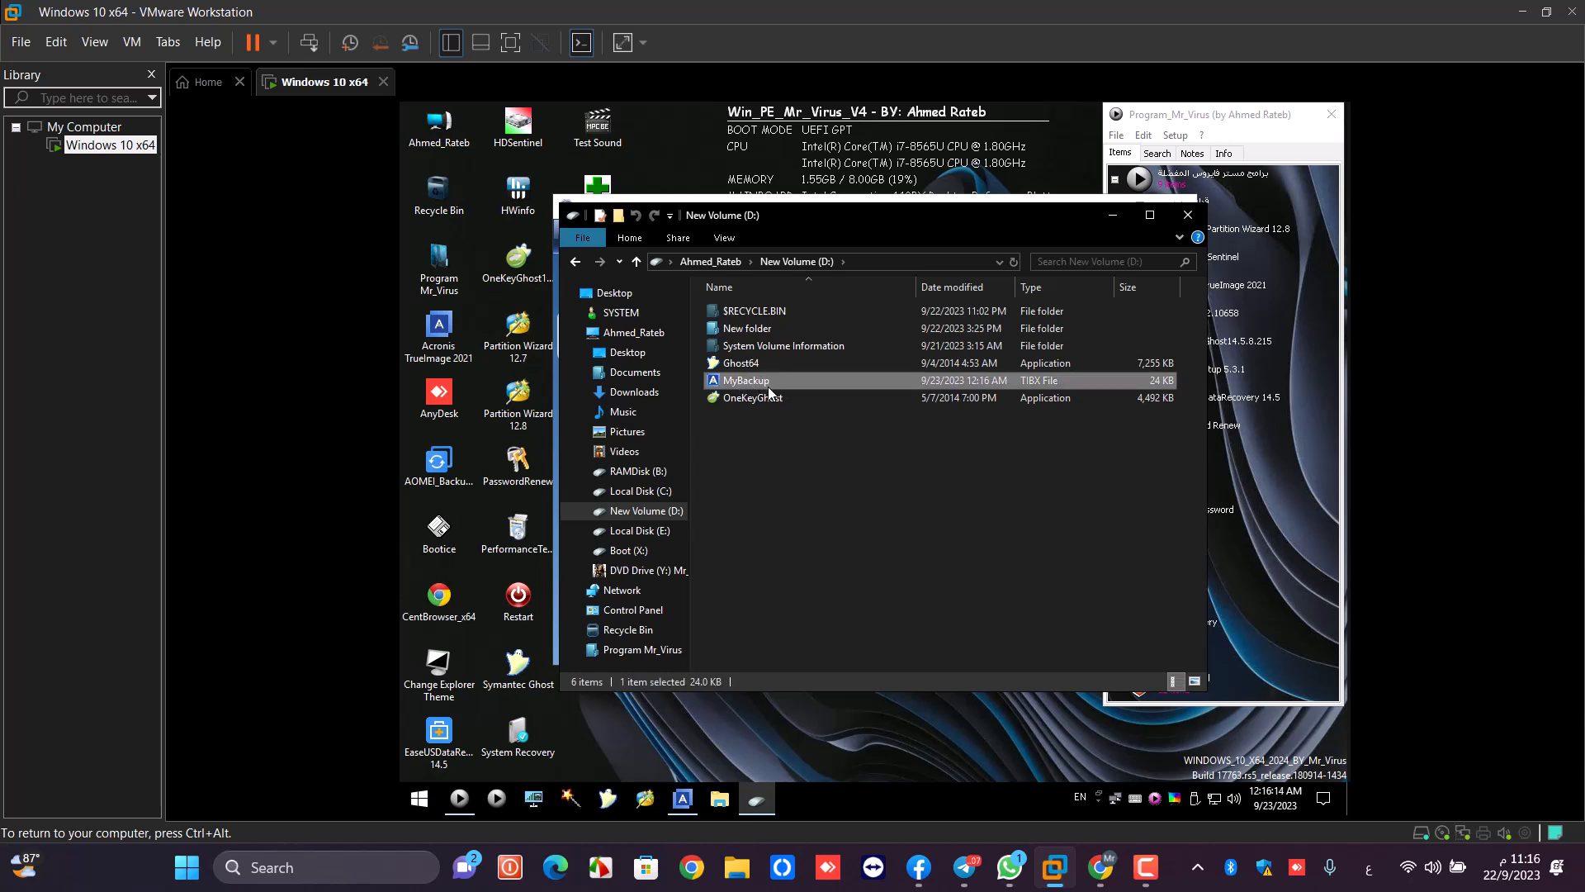
pyautogui.click(746, 463)
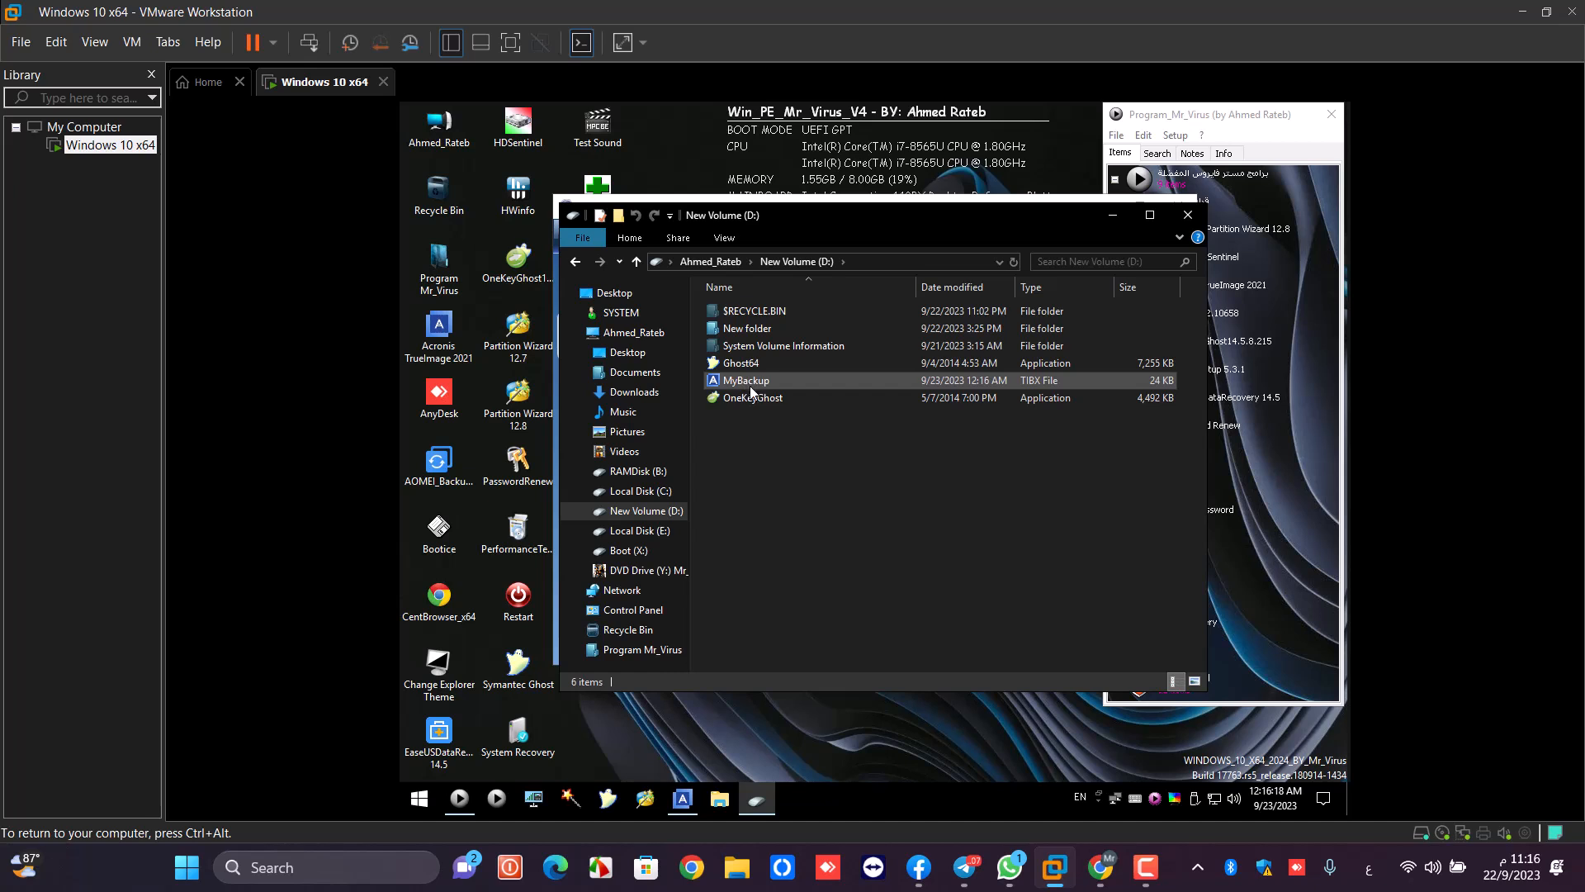
pyautogui.click(440, 334)
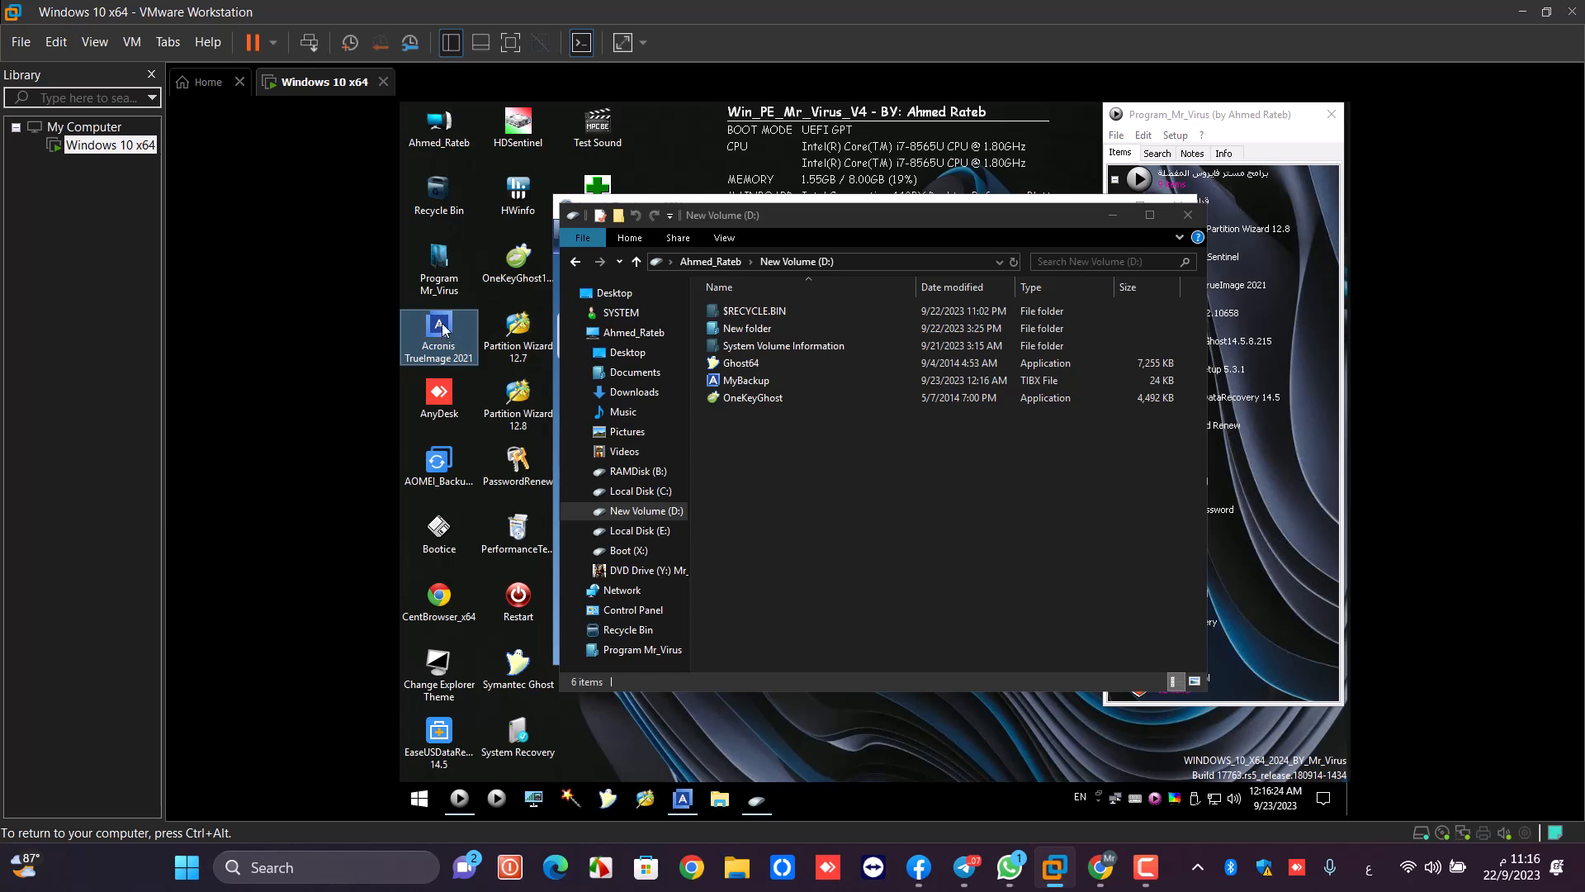
pyautogui.click(725, 387)
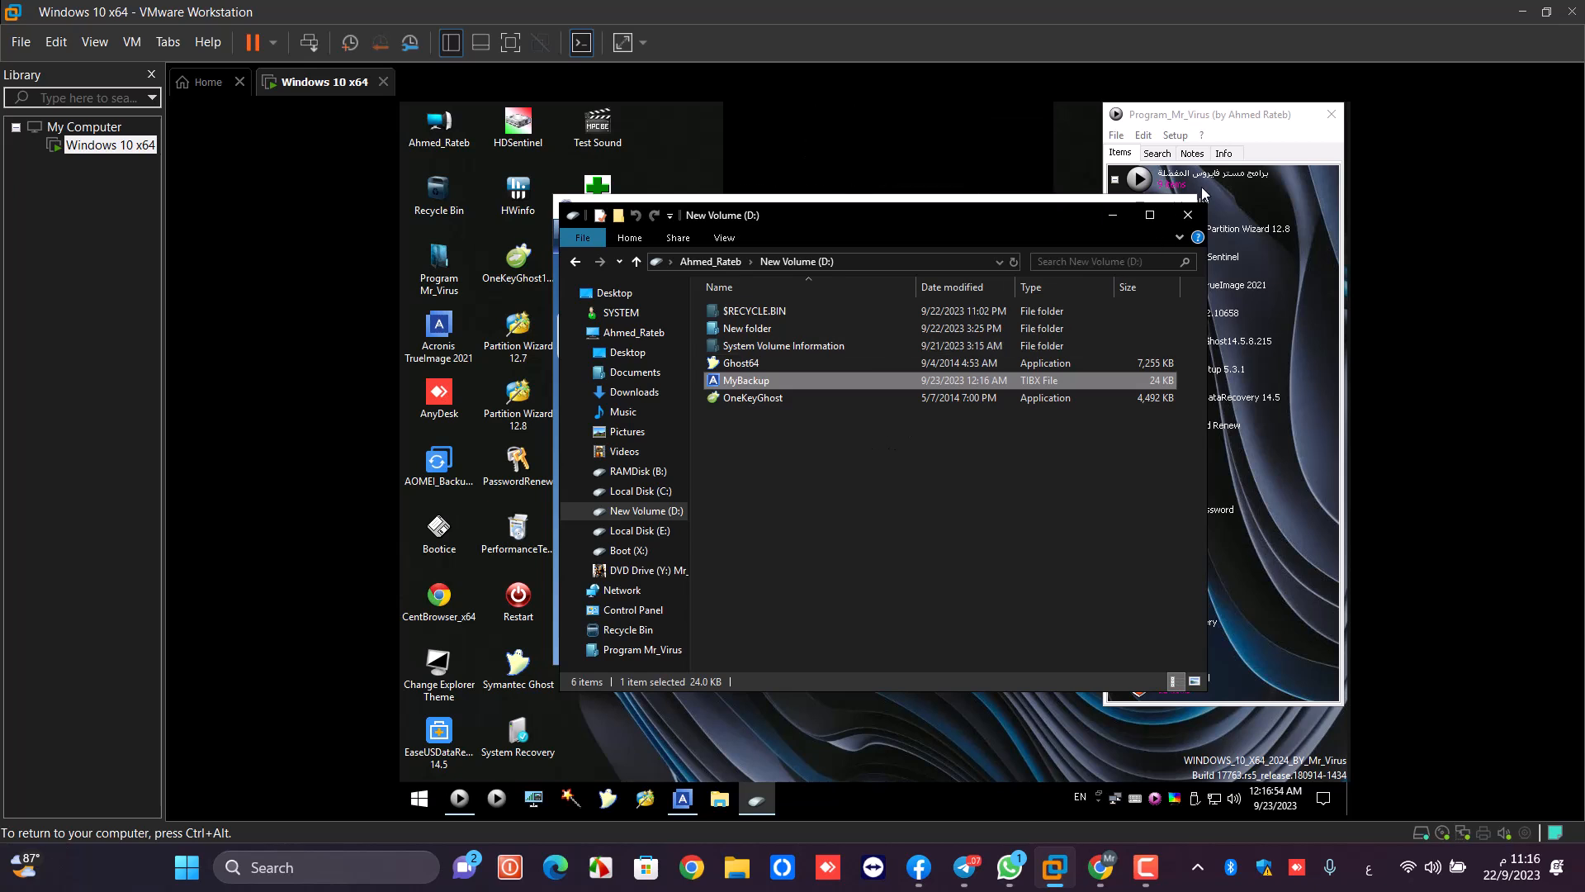
pyautogui.click(1187, 215)
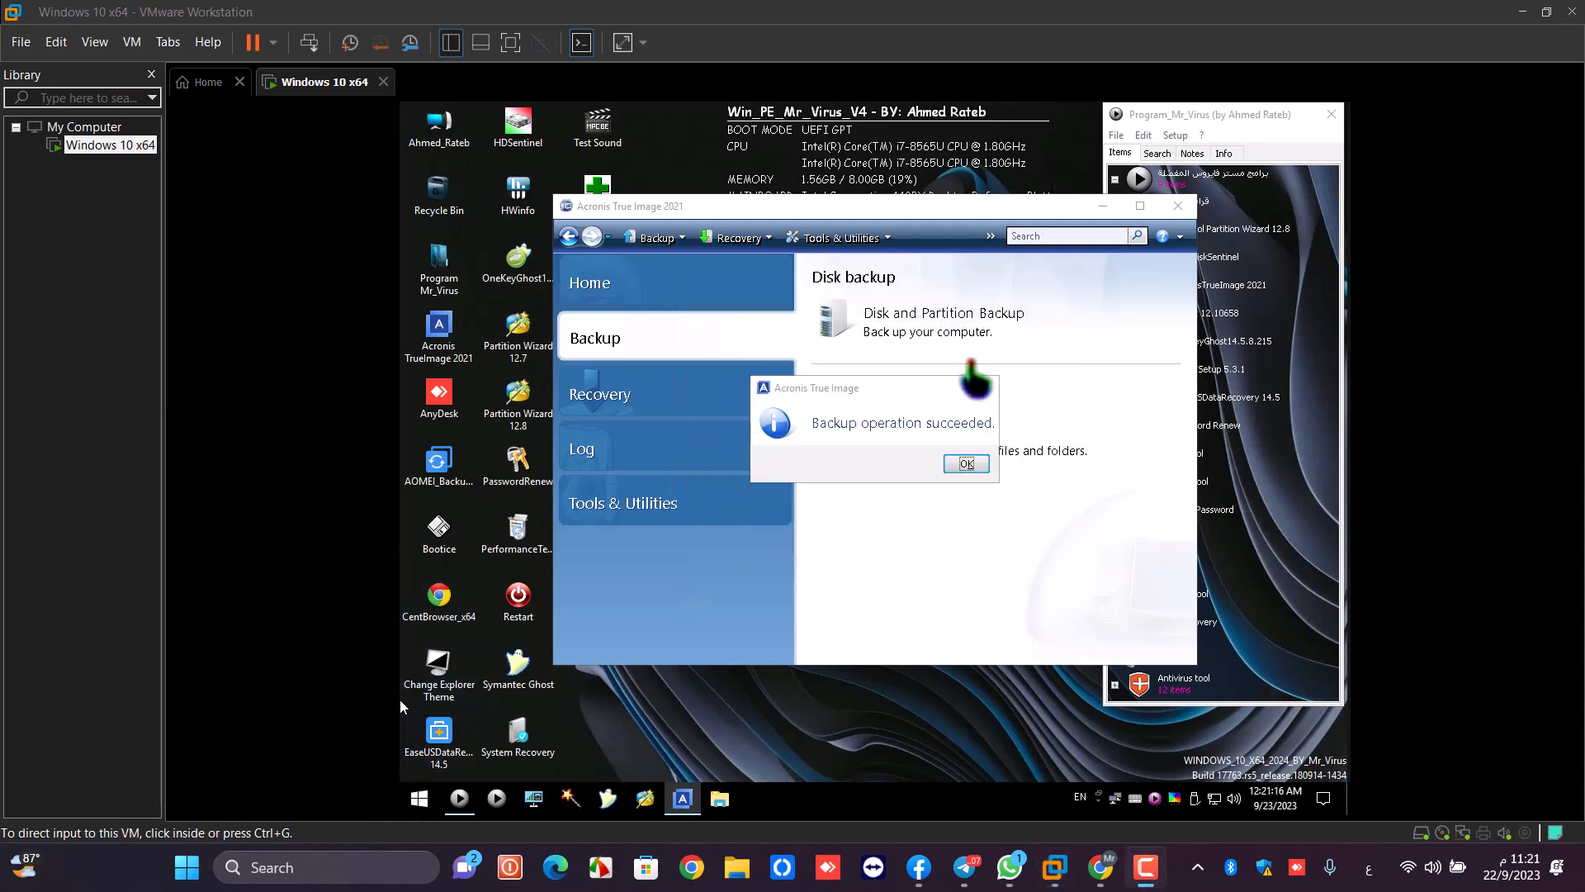
# Step: Dismiss the backup message and check the size of the MyBackup file in New Volume (D:)
pyautogui.click(972, 466)
pyautogui.click(968, 464)
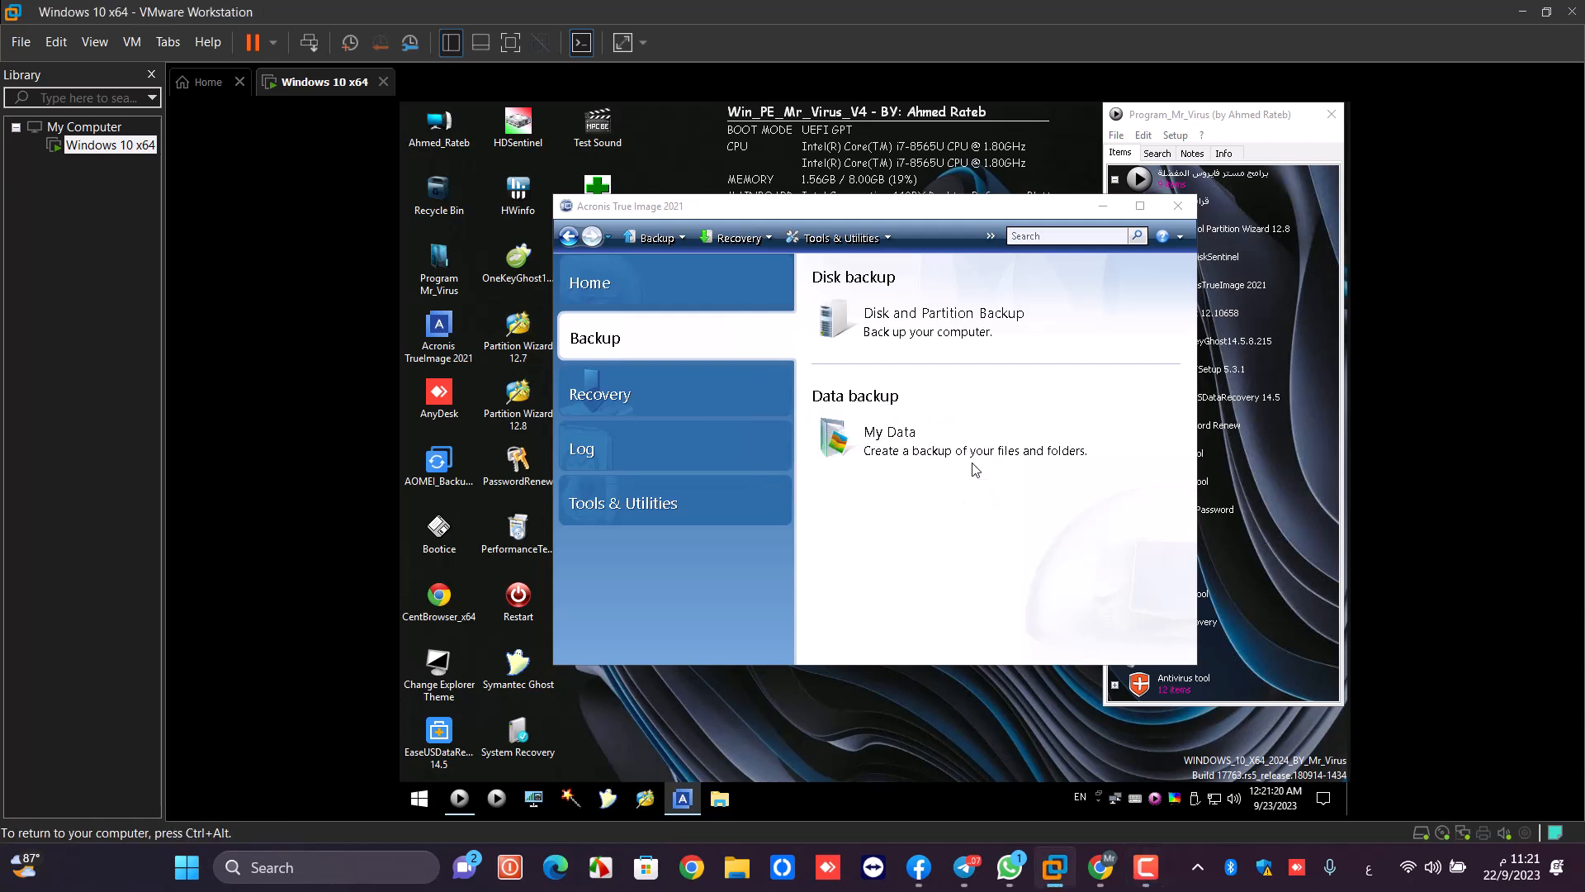
pyautogui.doubleClick(461, 142)
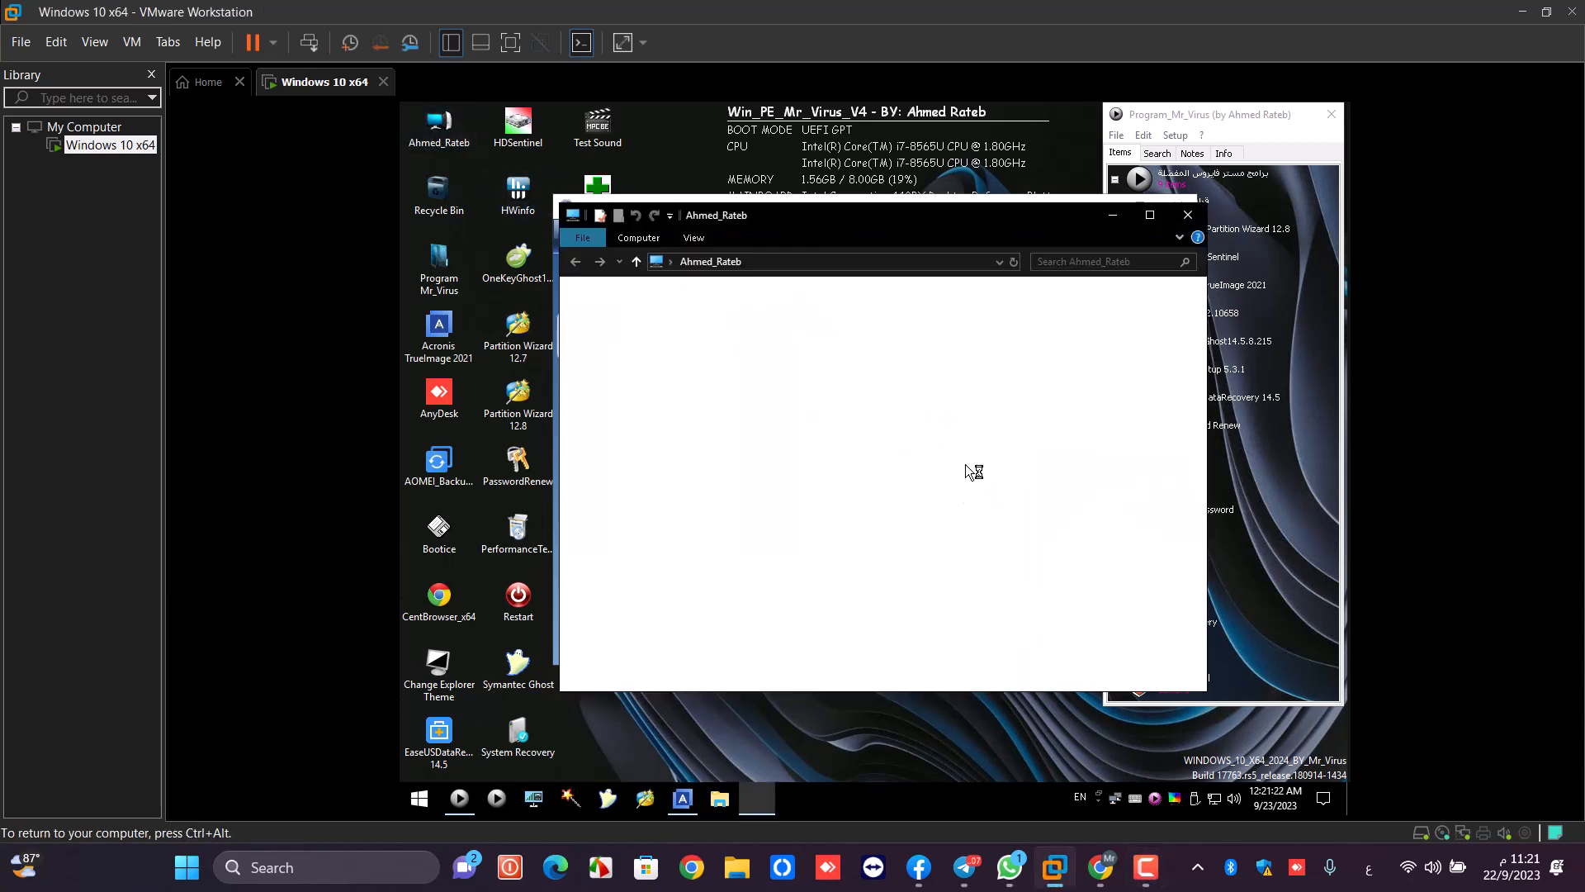
pyautogui.click(1010, 493)
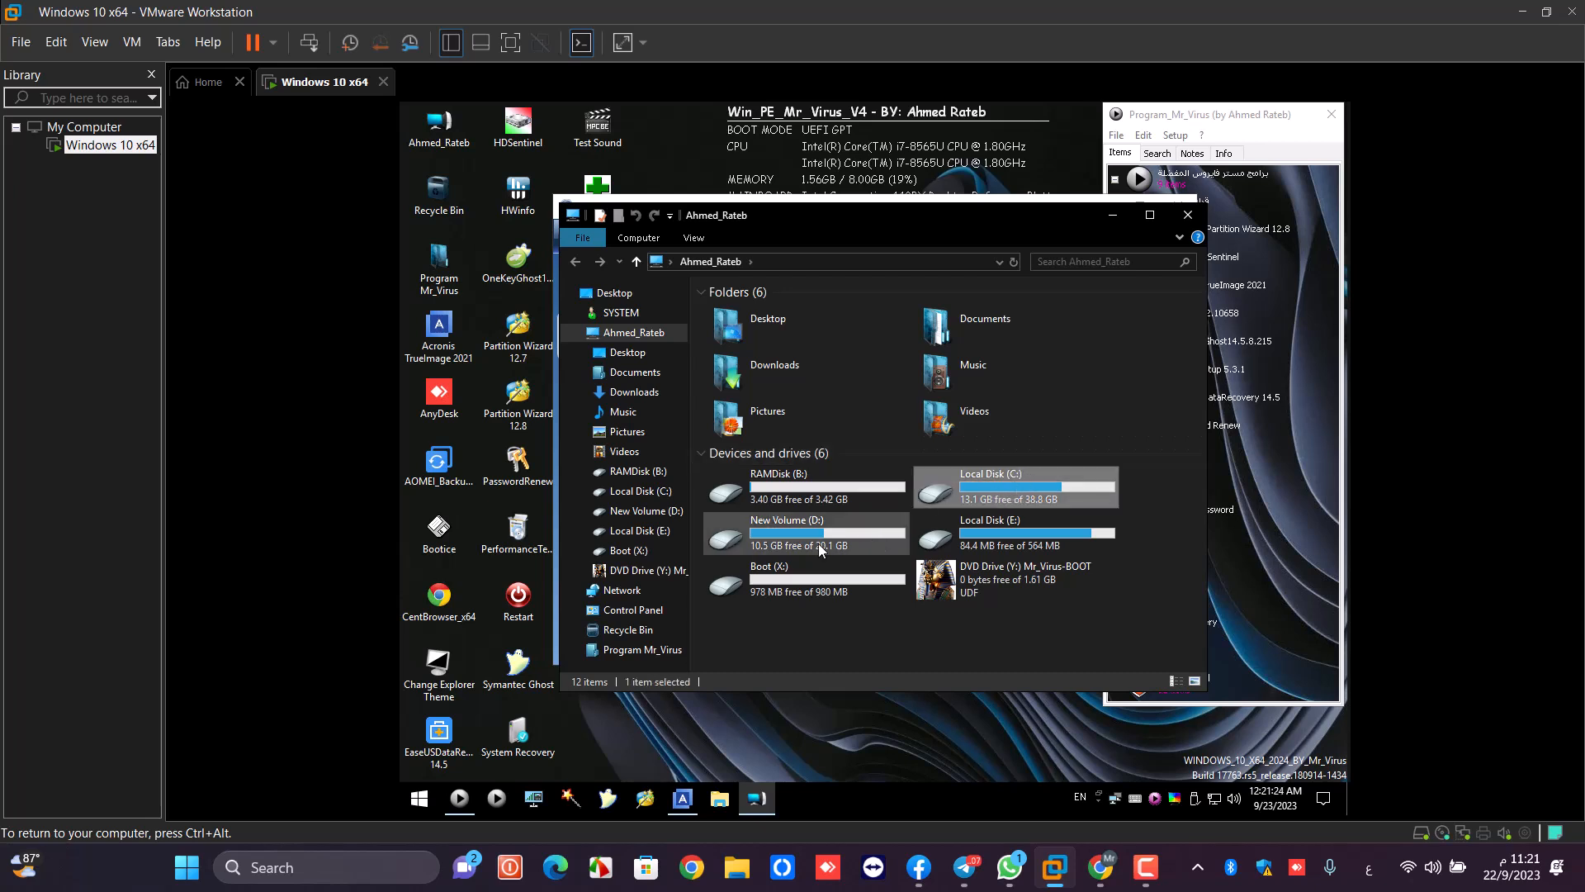
pyautogui.doubleClick(792, 532)
pyautogui.click(745, 382)
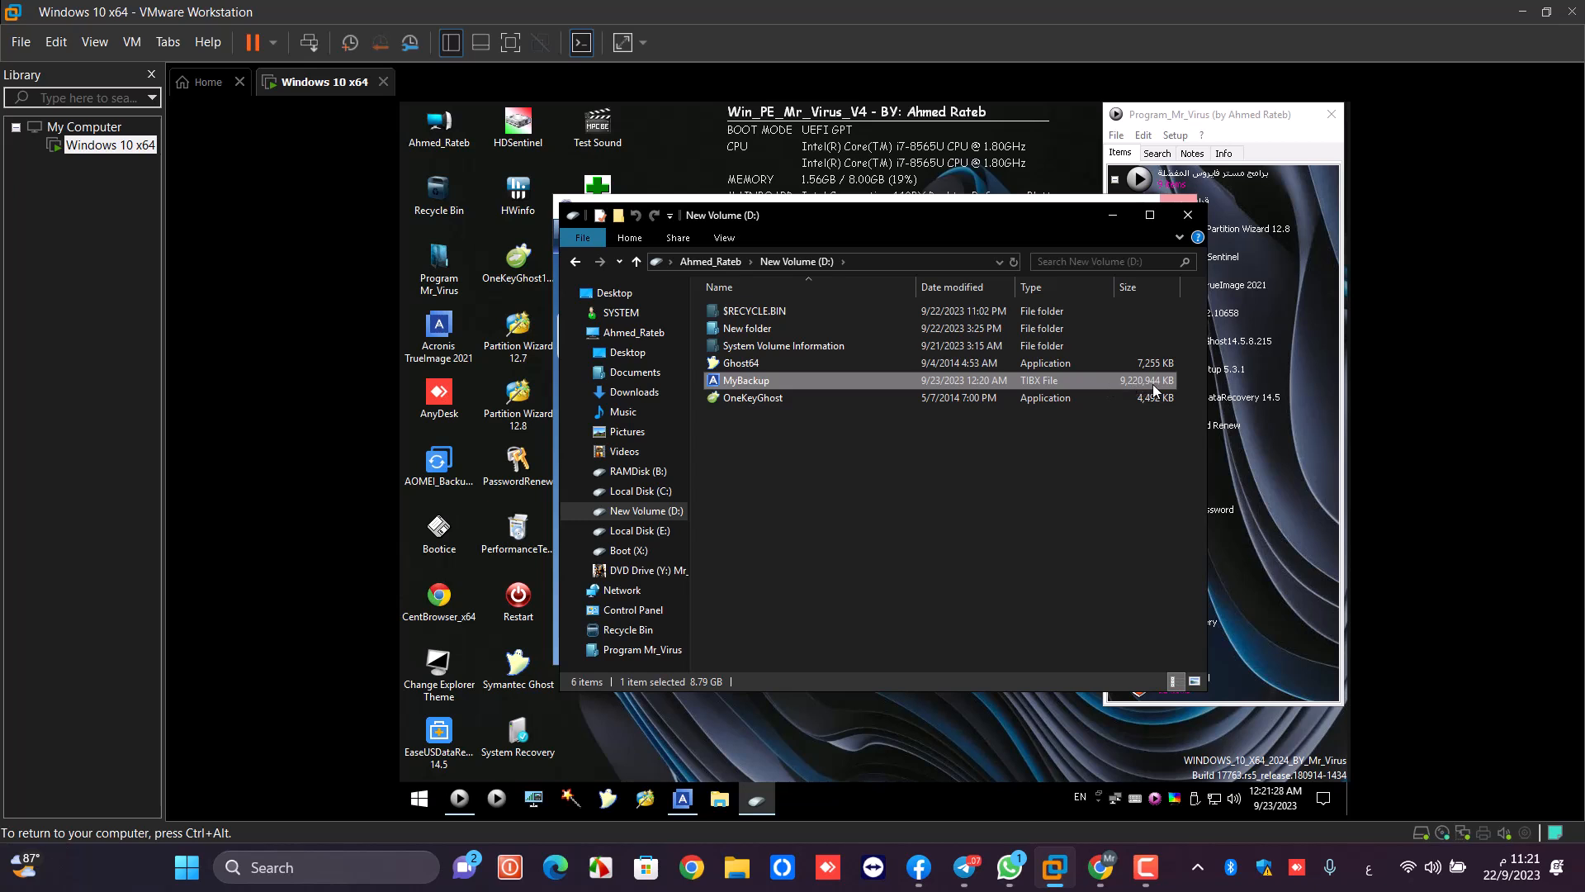
# Step: Check the used space of Local Disk (C:) in its properties and return to New Volume (D:)
pyautogui.click(636, 261)
pyautogui.click(1043, 494)
pyautogui.rightClick(1044, 494)
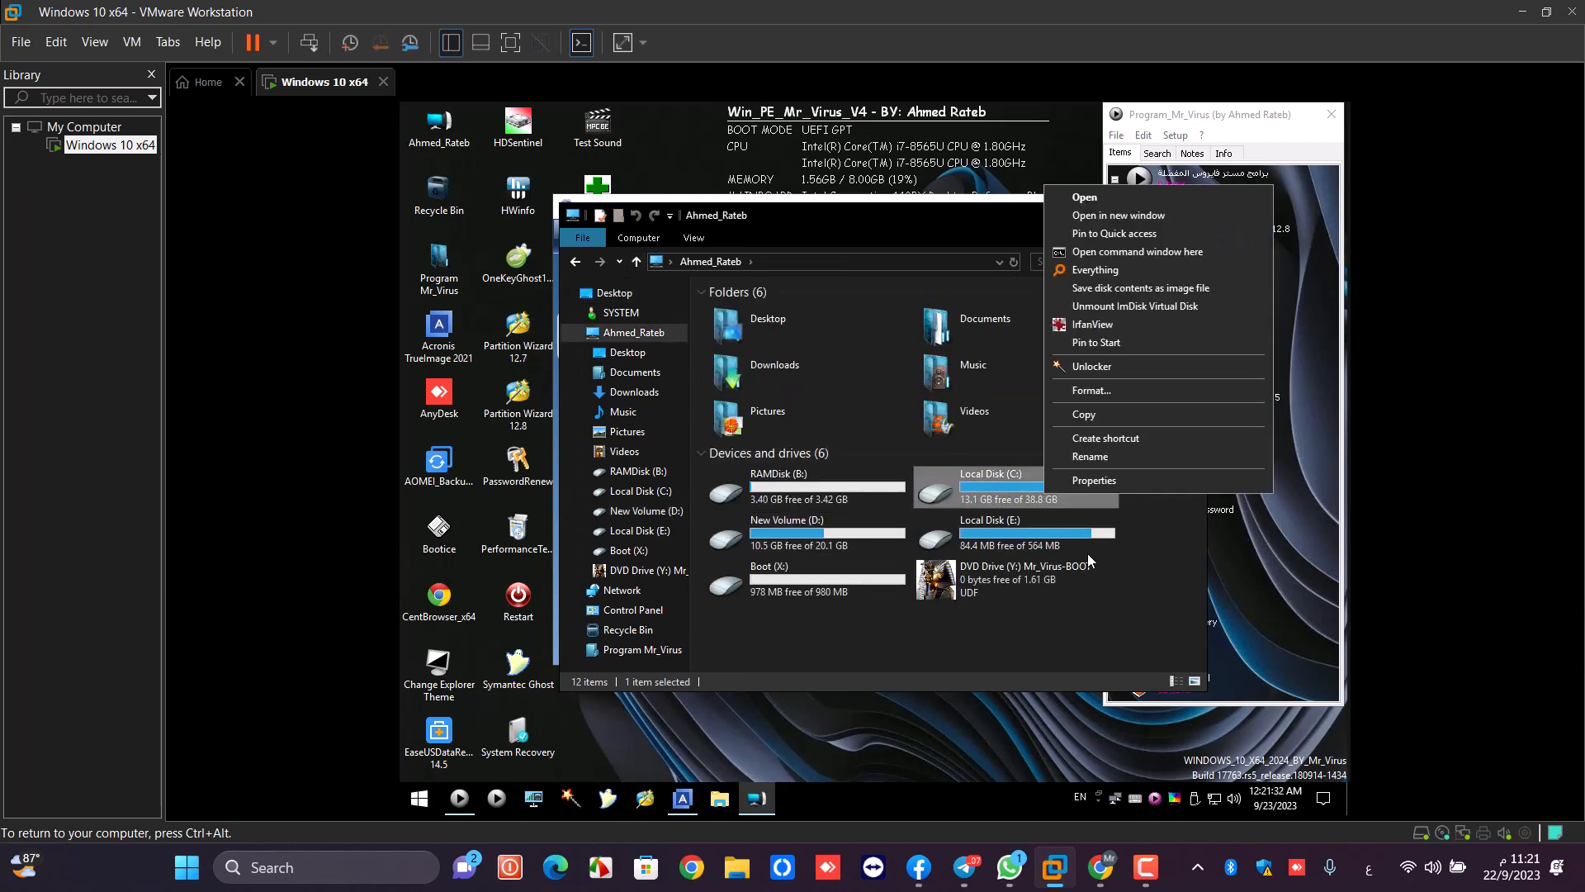
pyautogui.click(1090, 481)
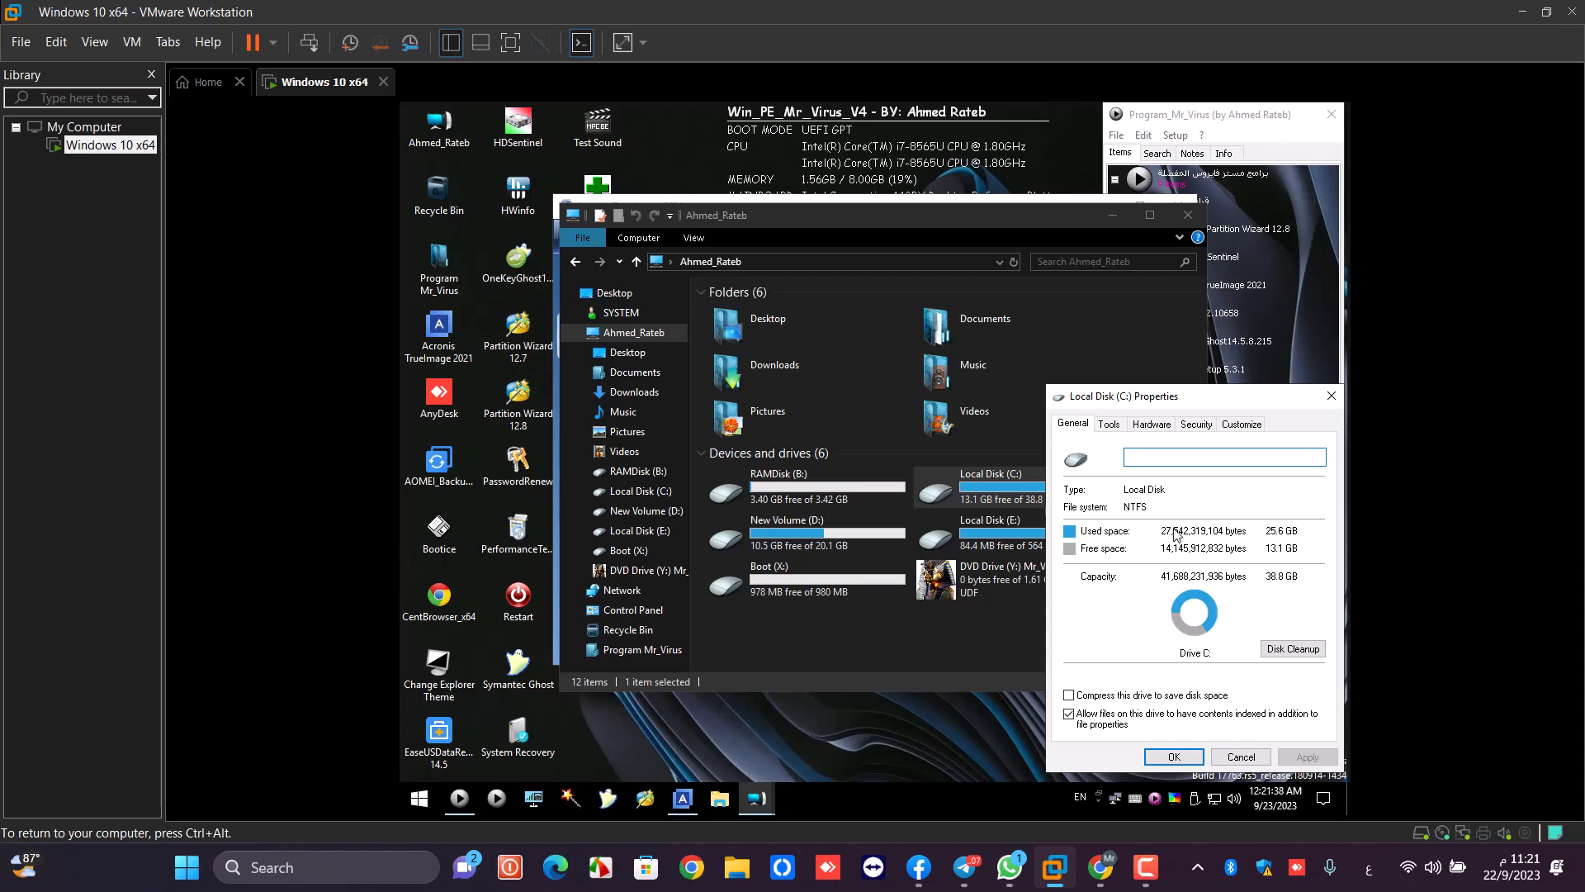
pyautogui.click(1241, 756)
pyautogui.doubleClick(842, 528)
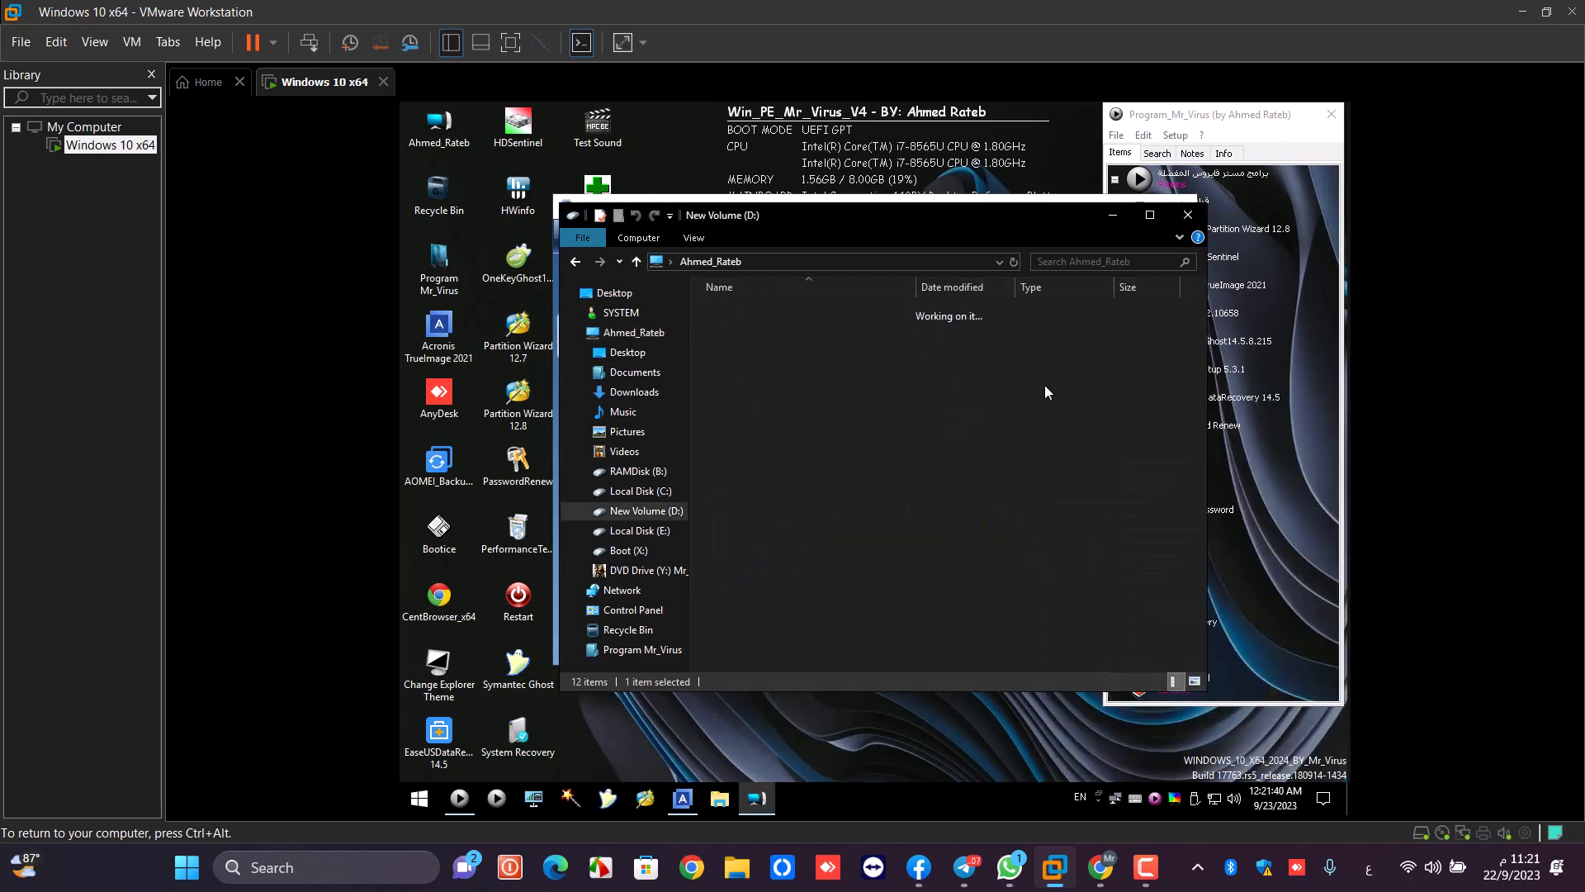
# Step: Check the size of the MyBackup file in New Volume (D:)
pyautogui.click(1142, 380)
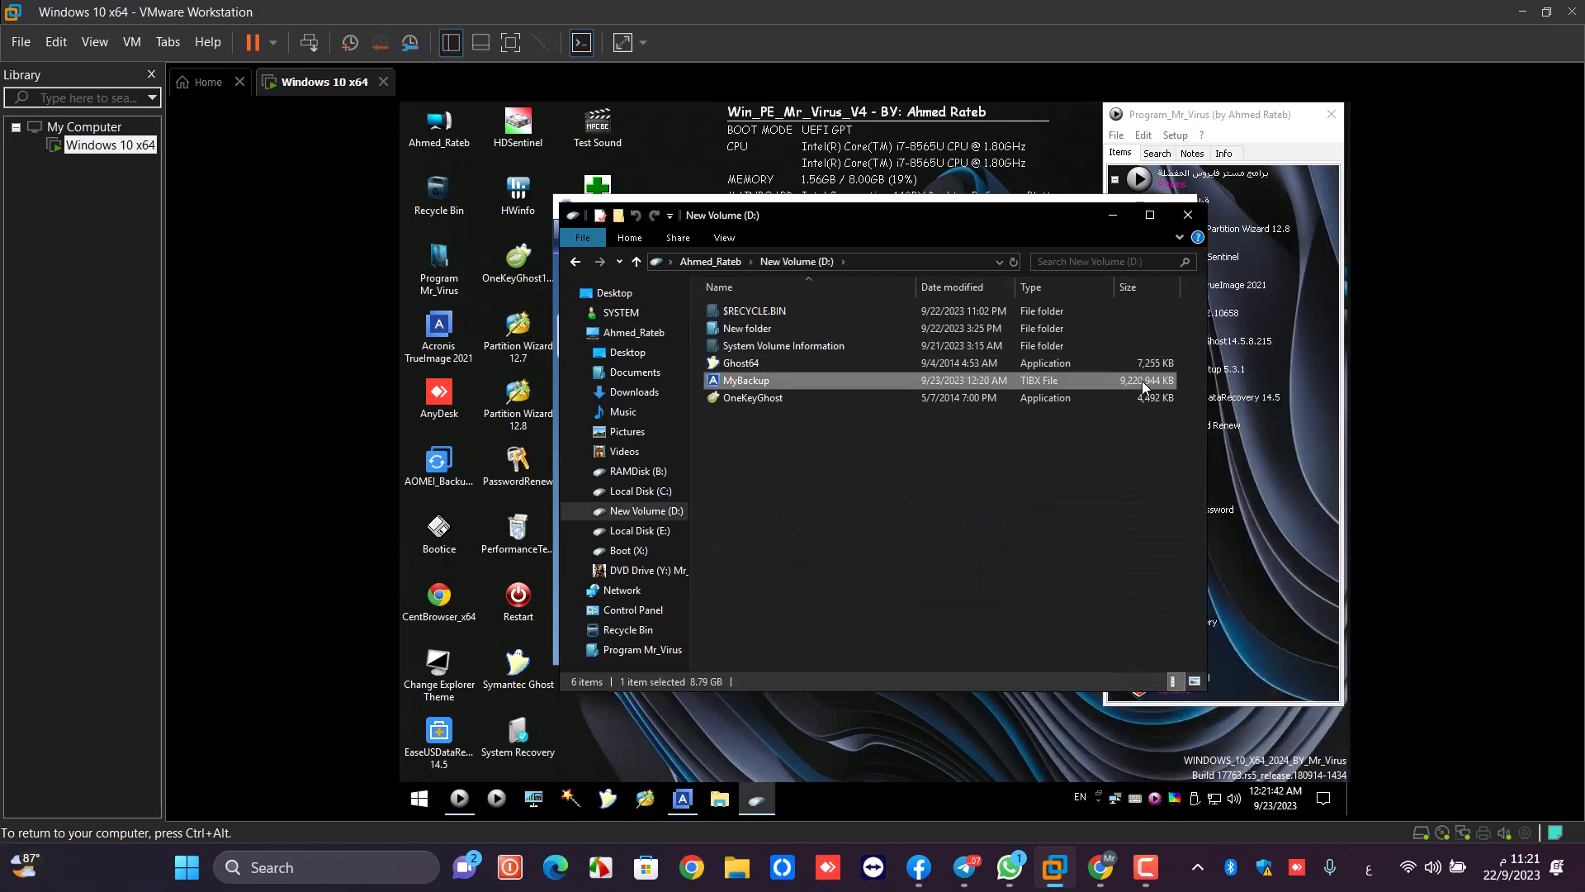
pyautogui.click(1018, 447)
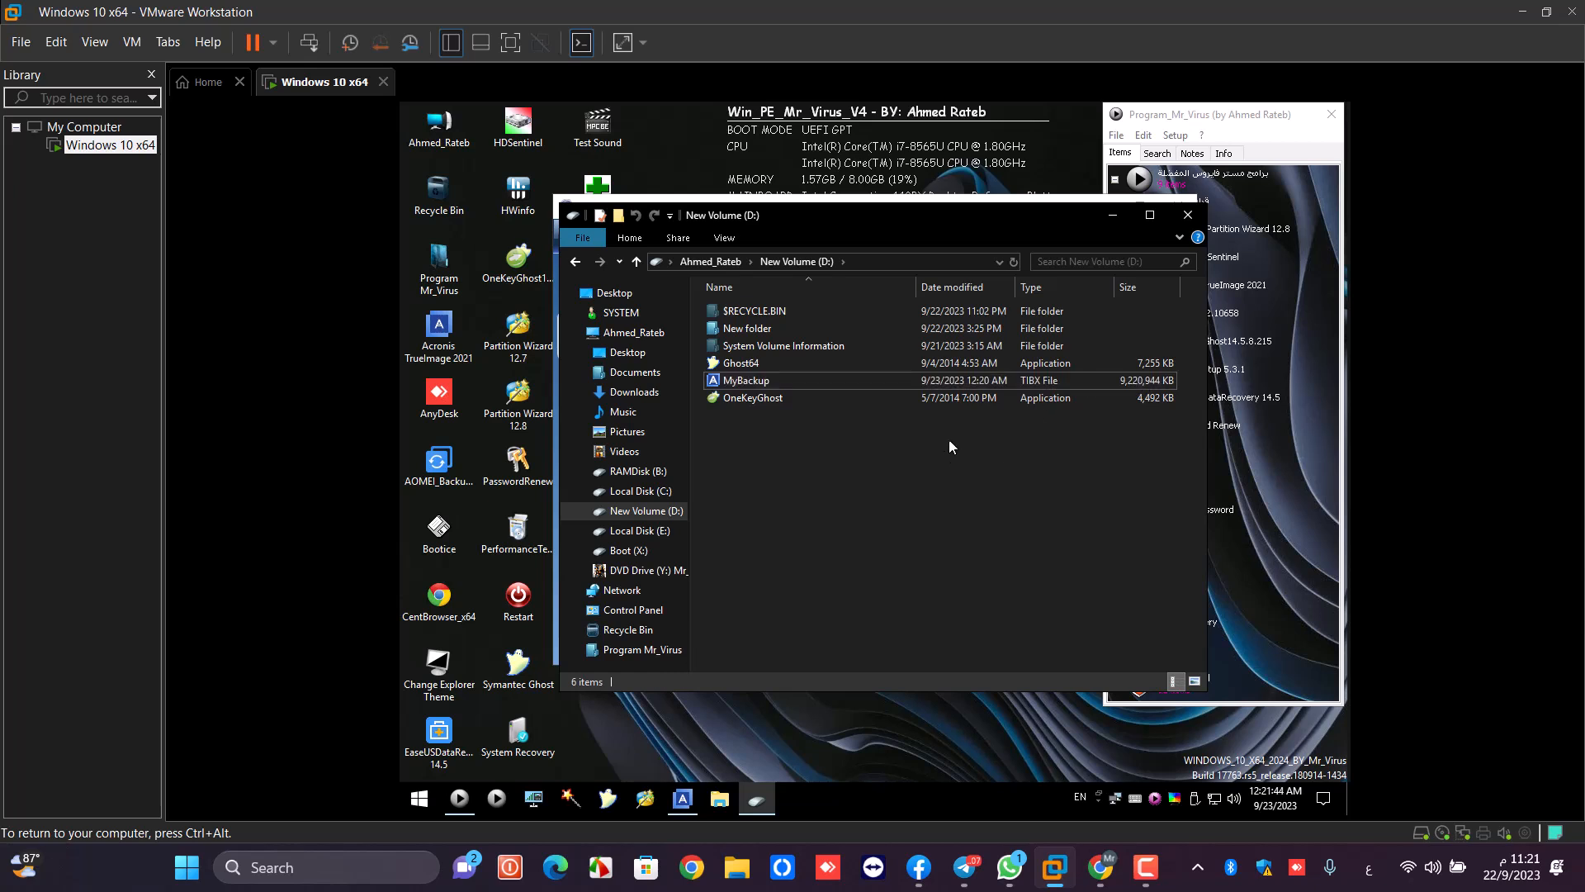
pyautogui.hotkey('ctrl', 'alt')
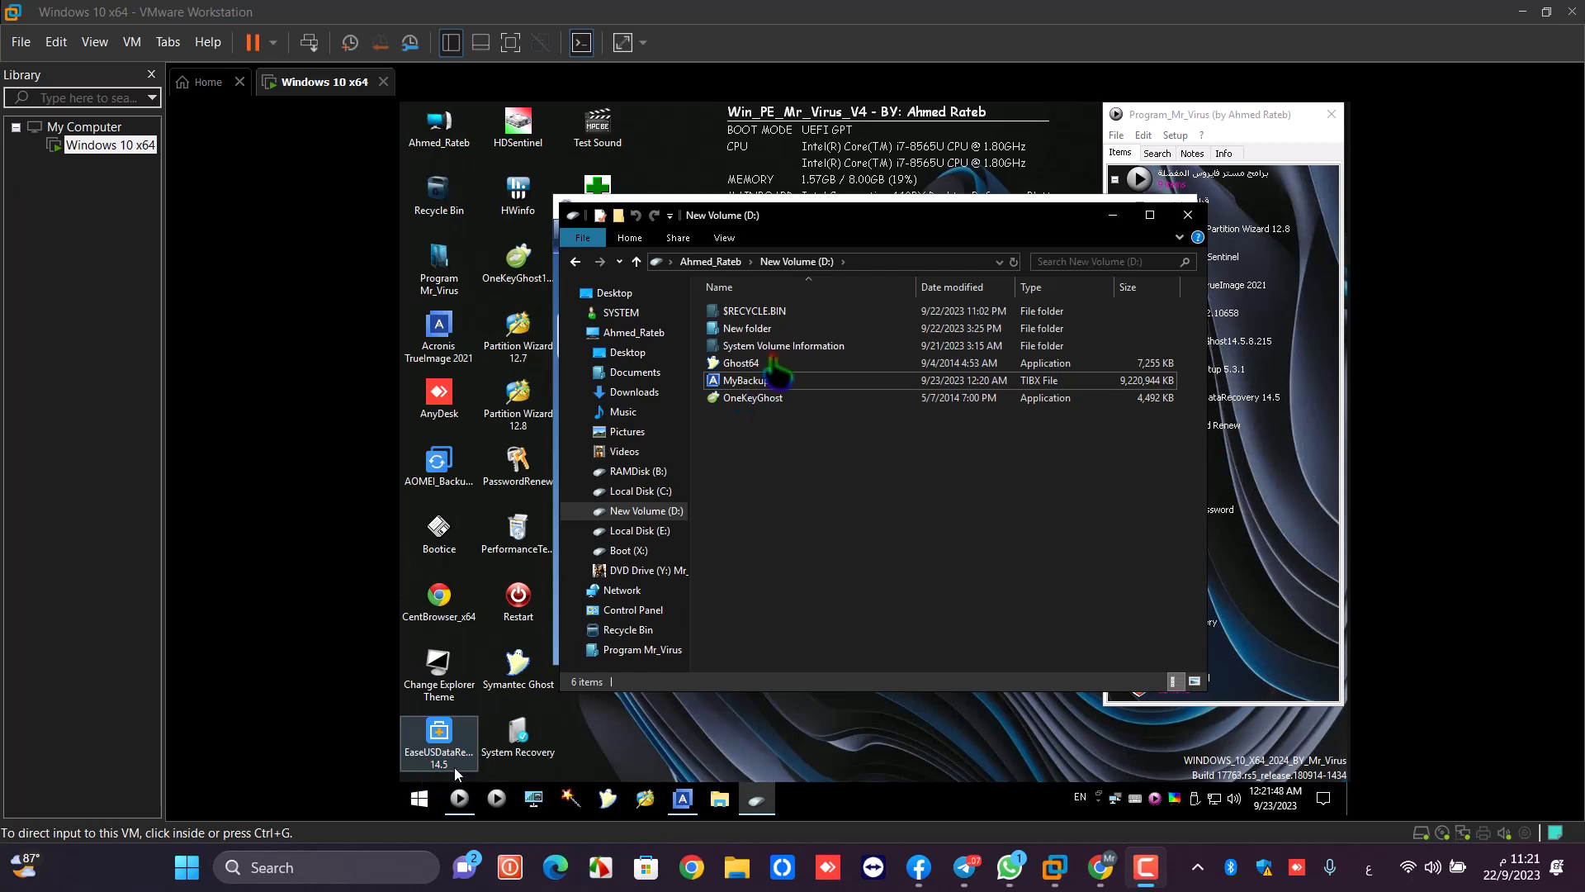
pyautogui.click(752, 381)
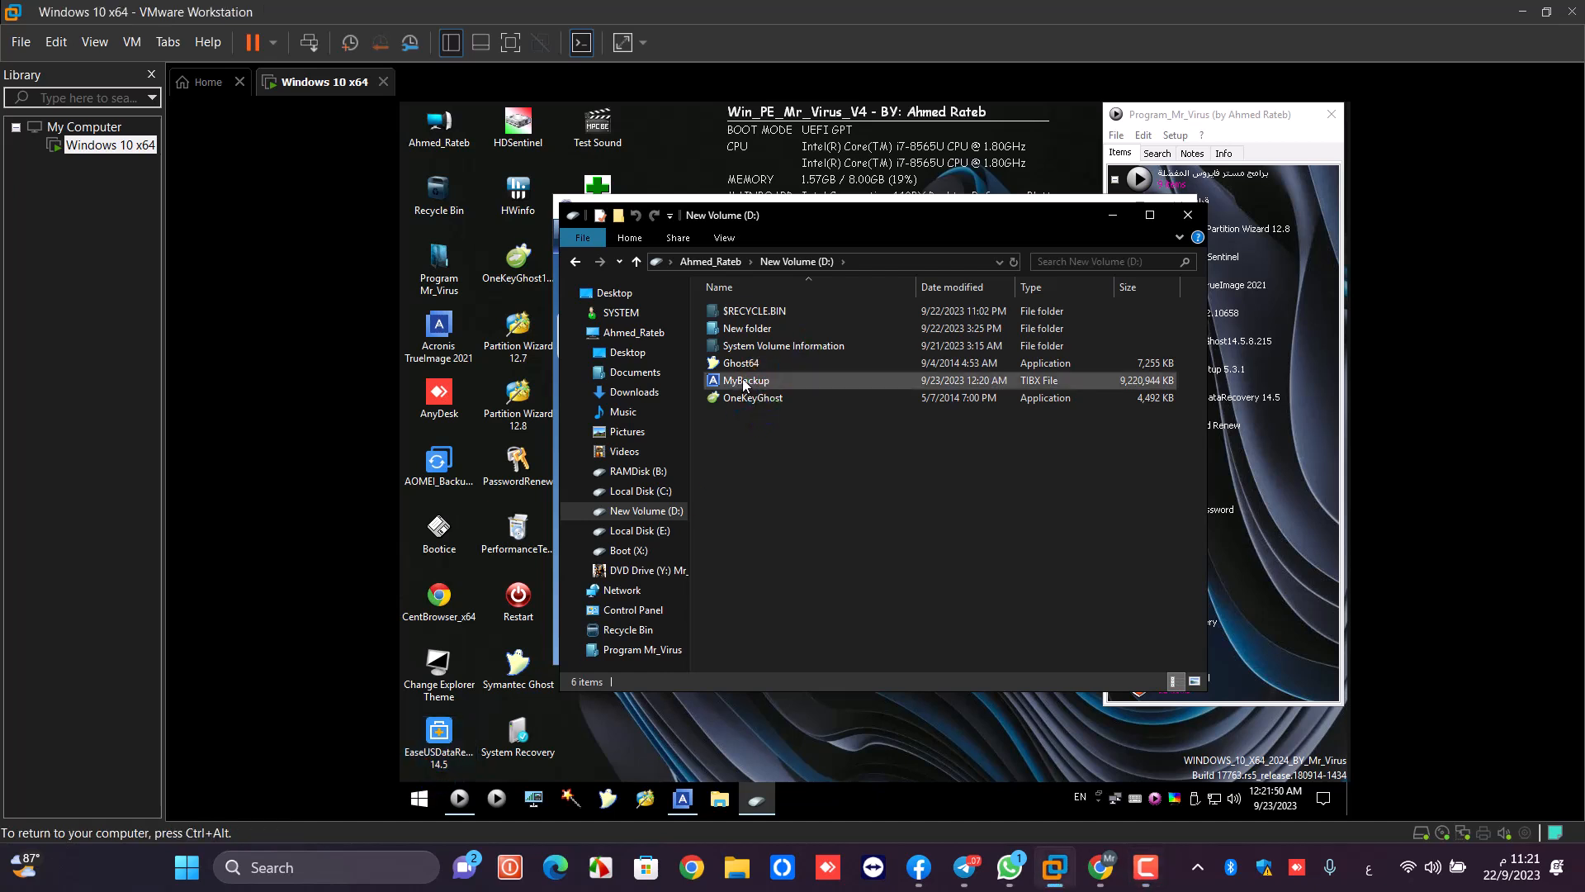
# Step: Switch to MiniTool Partition Wizard and delete the 100 MB FAT32 EFI system partition on Disk 1, accepting the system partition warning
pyautogui.click(640, 802)
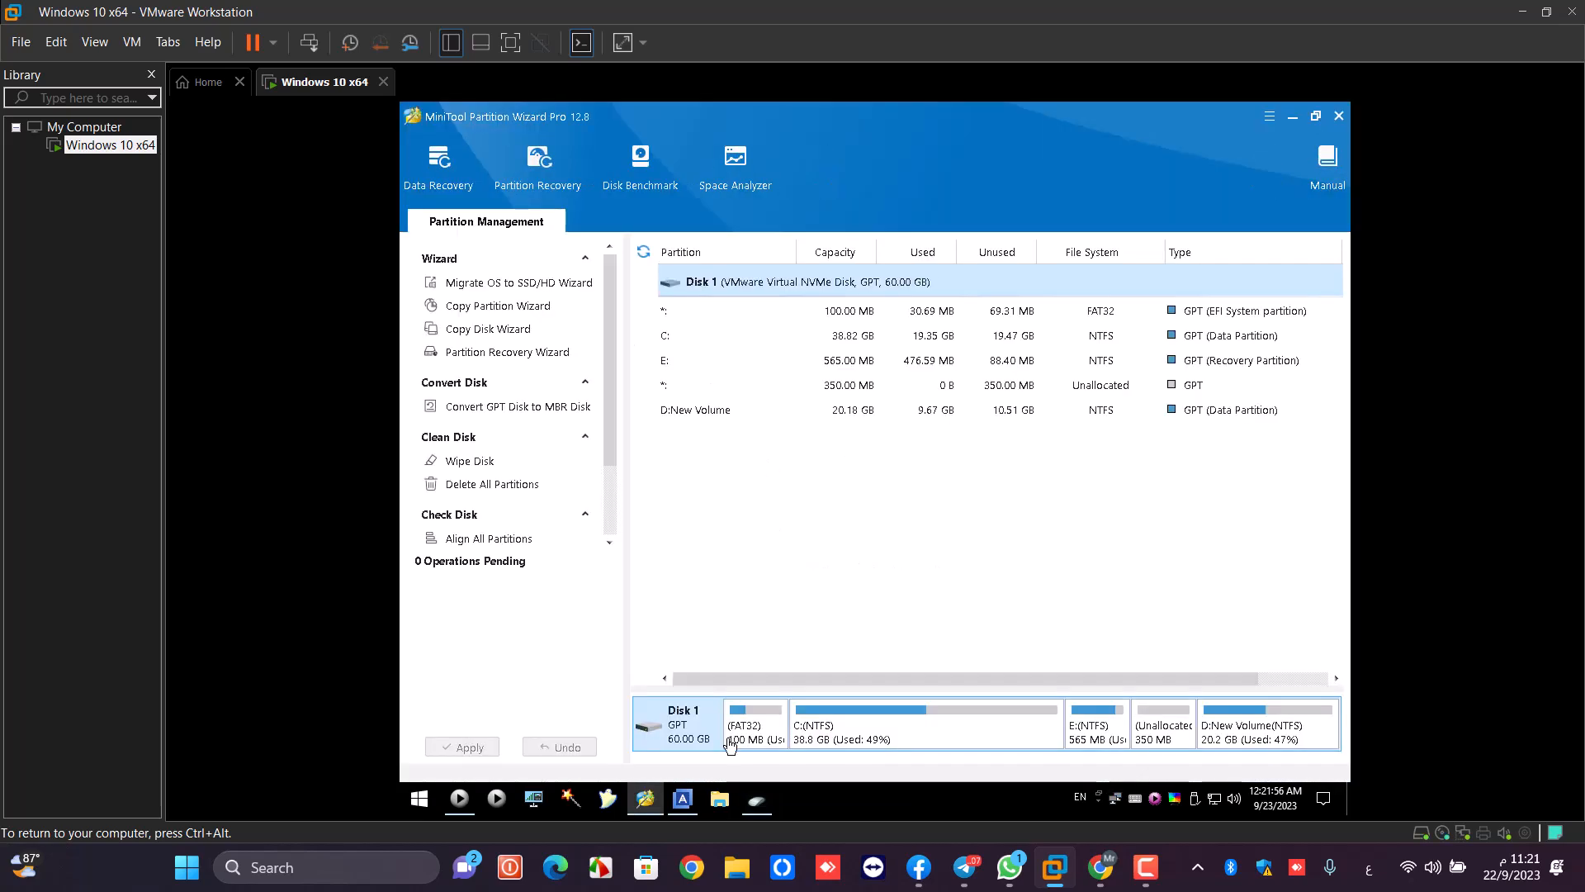
pyautogui.click(730, 741)
pyautogui.click(905, 733)
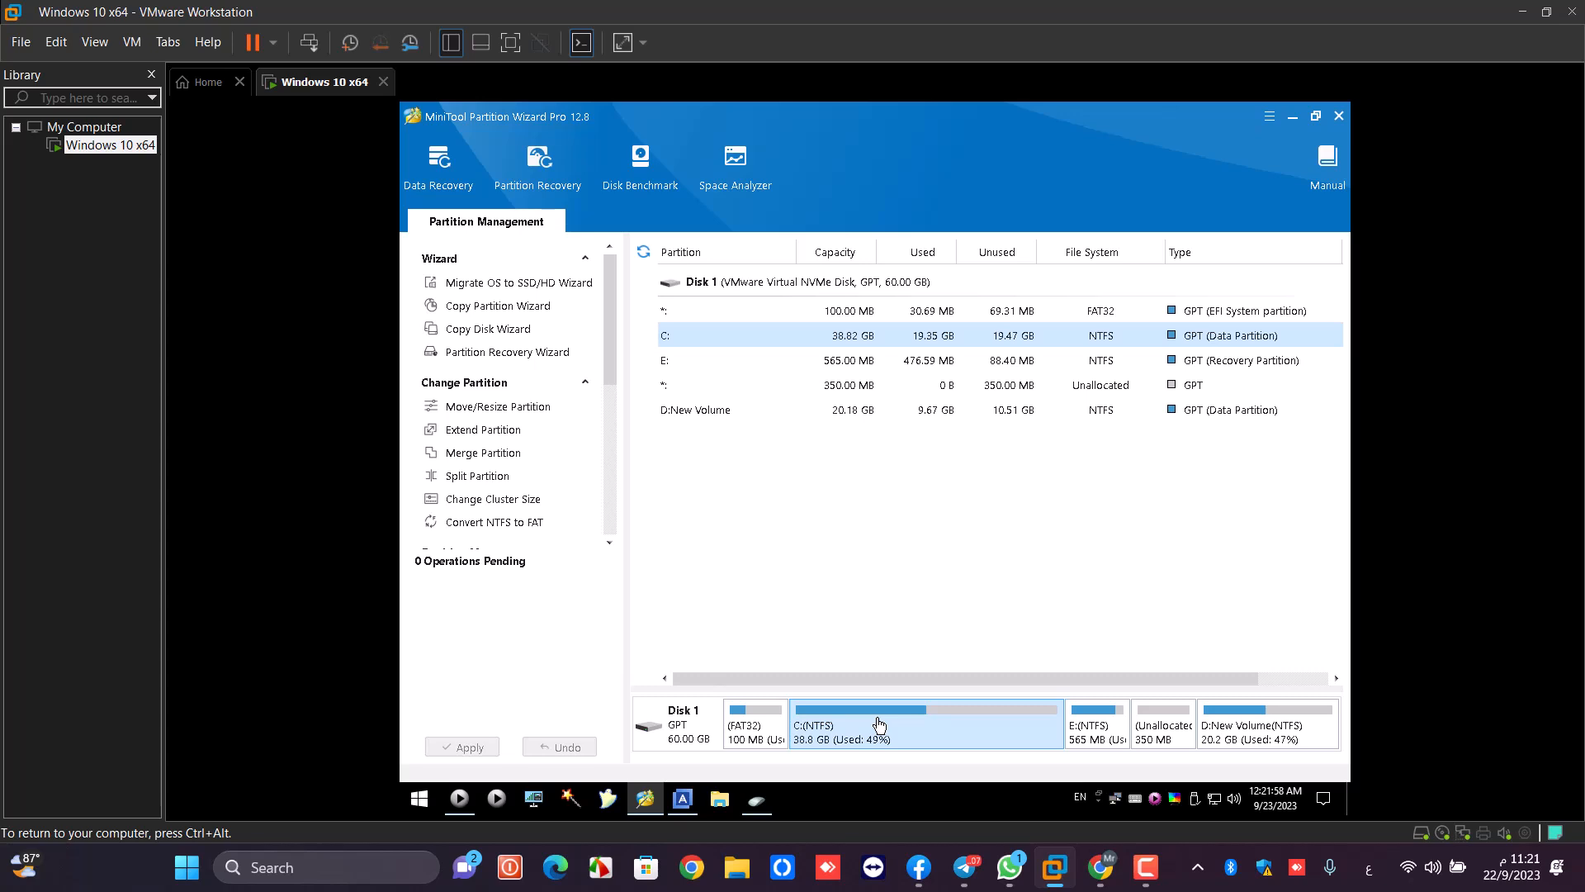
pyautogui.rightClick(739, 729)
pyautogui.click(780, 292)
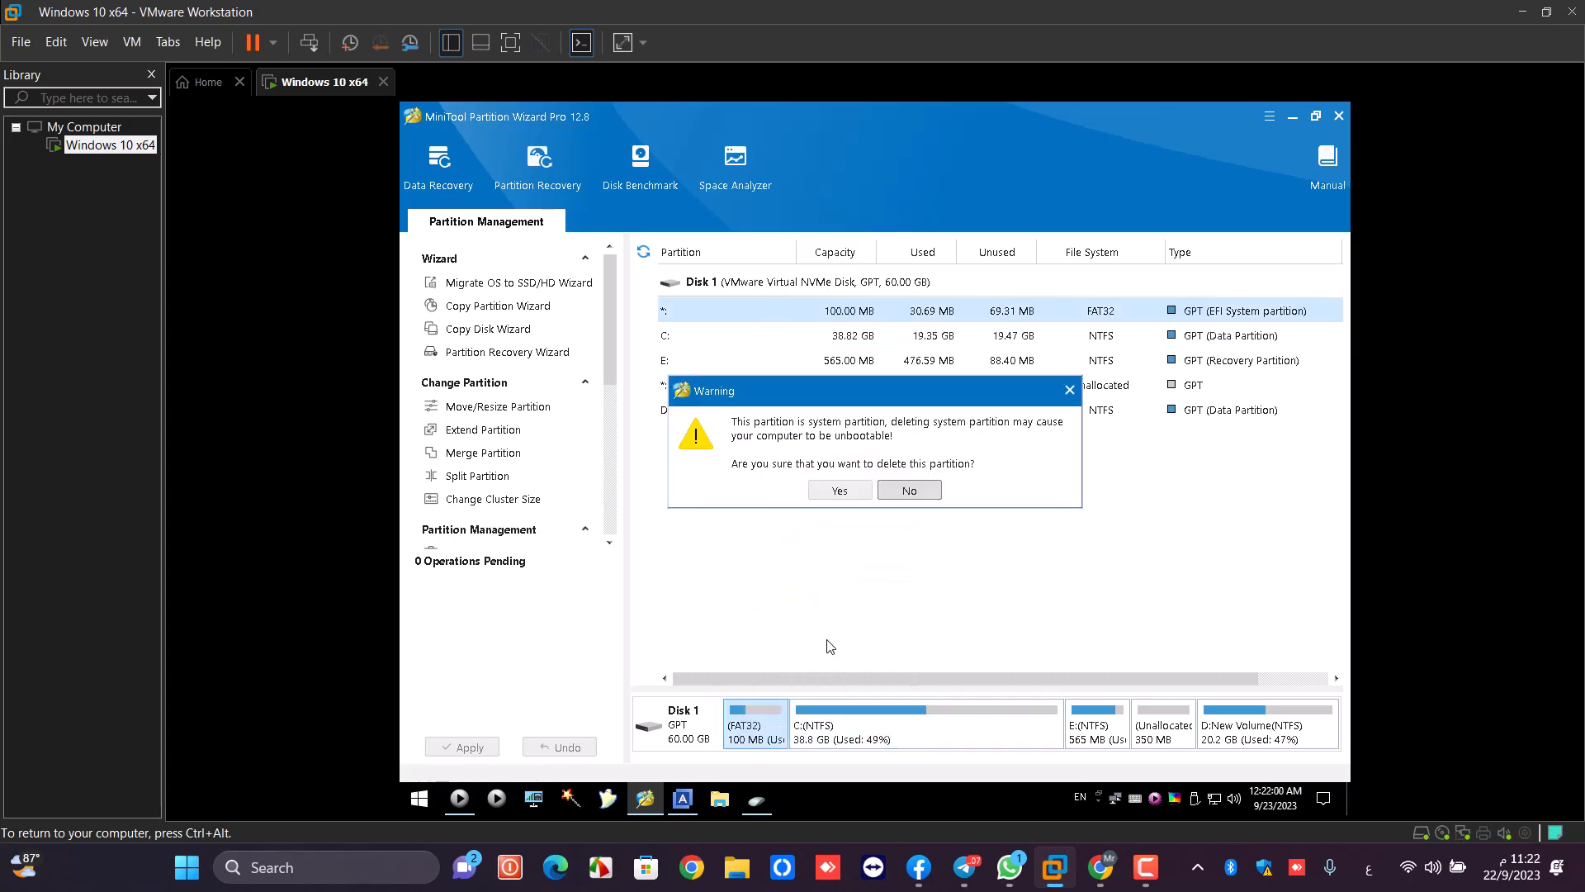
pyautogui.click(839, 491)
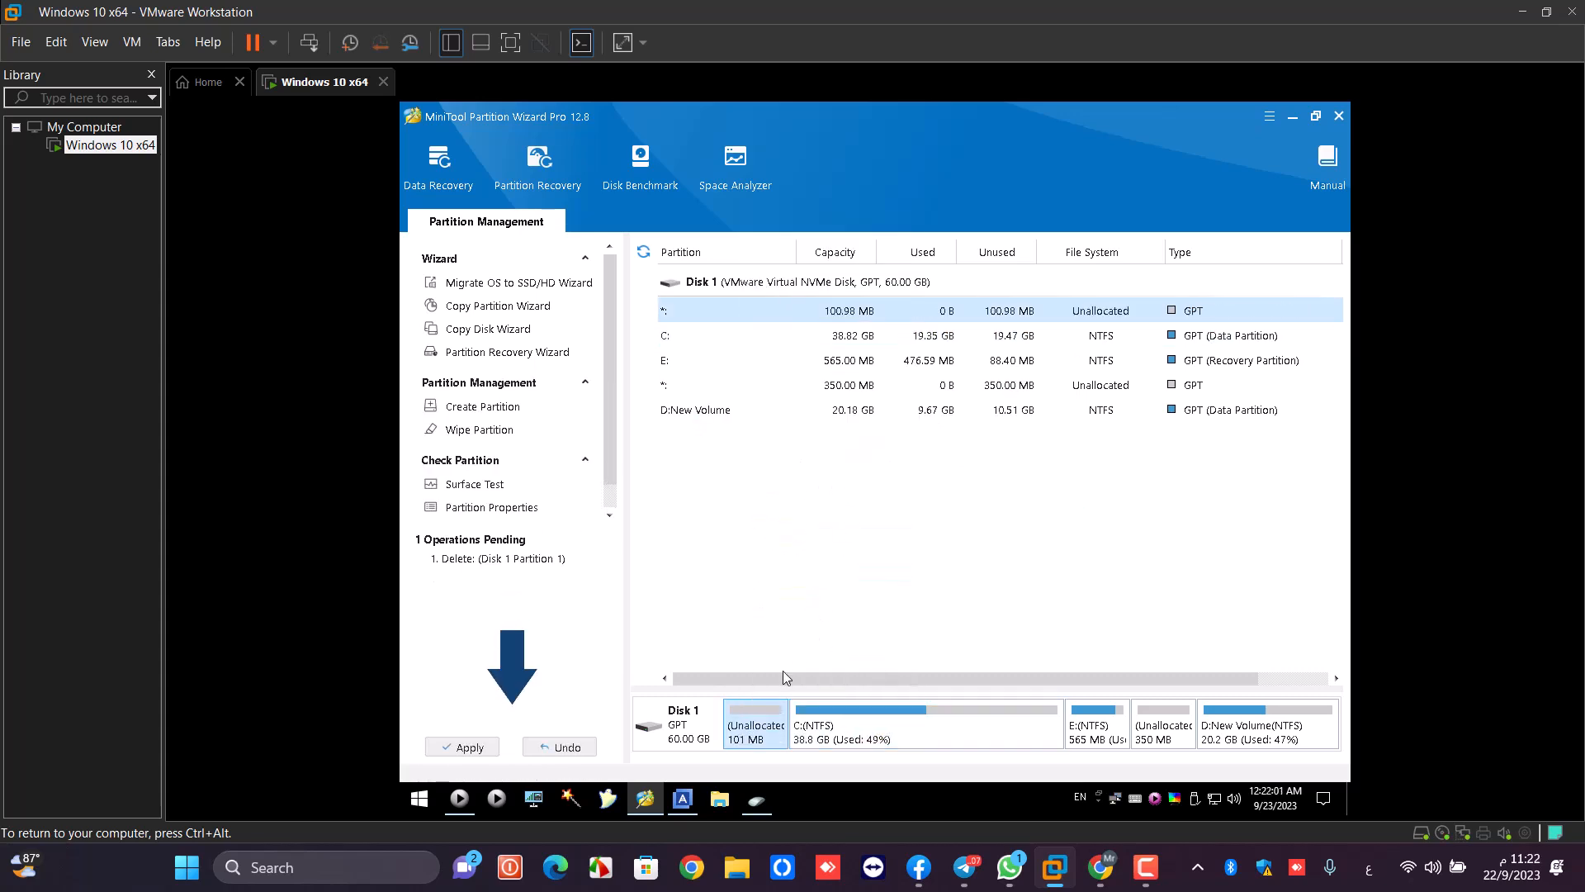
# Step: Delete the C: partition and the E: recovery partition on Disk 1
pyautogui.rightClick(834, 731)
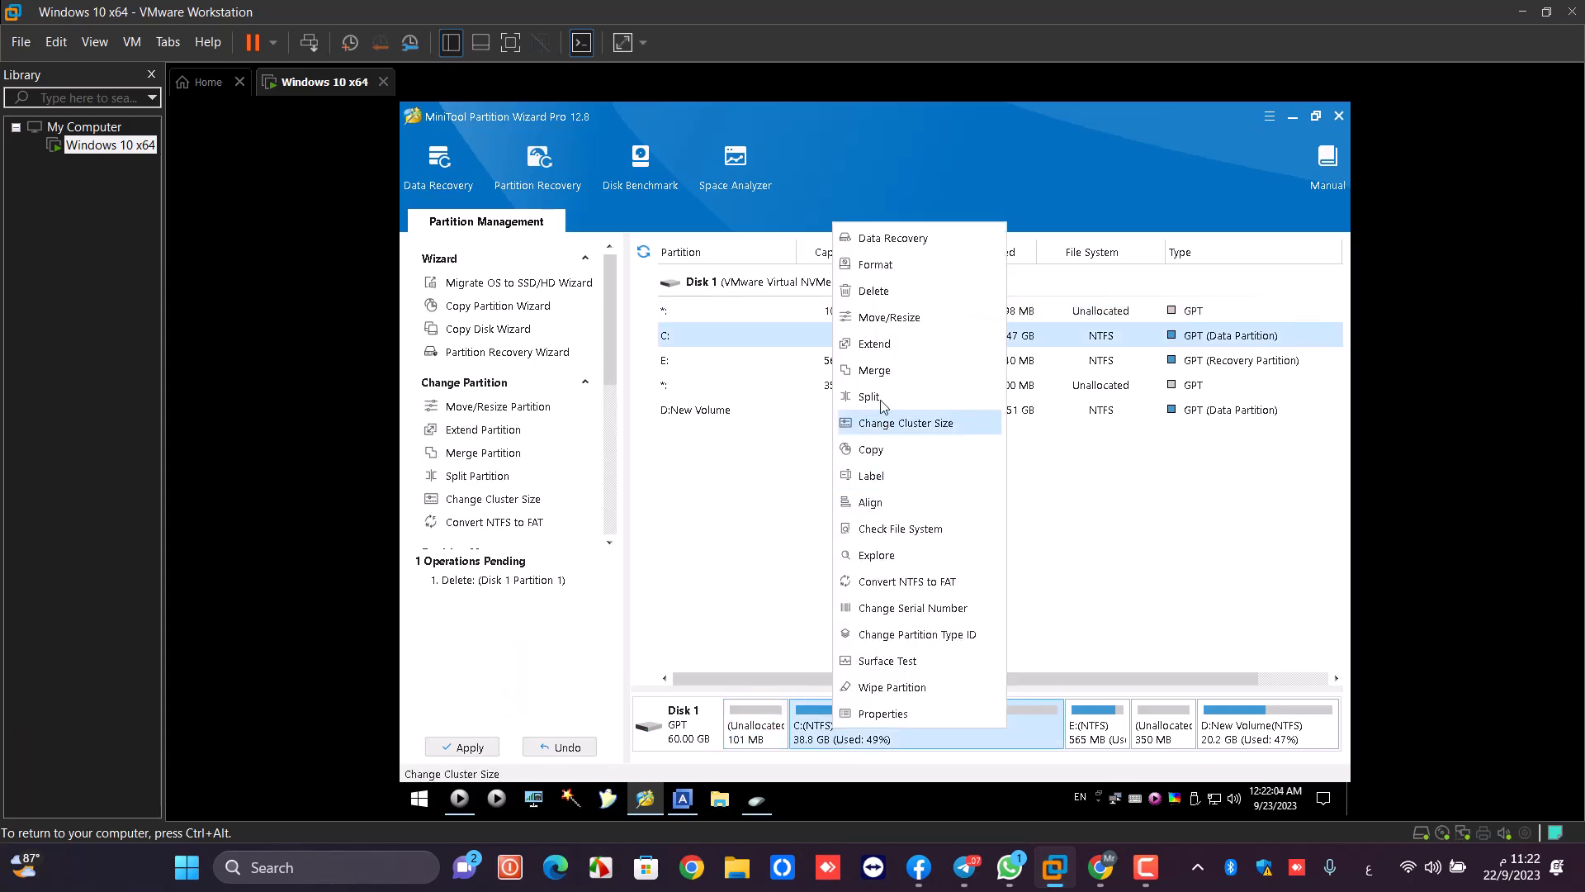
pyautogui.click(874, 291)
pyautogui.click(840, 493)
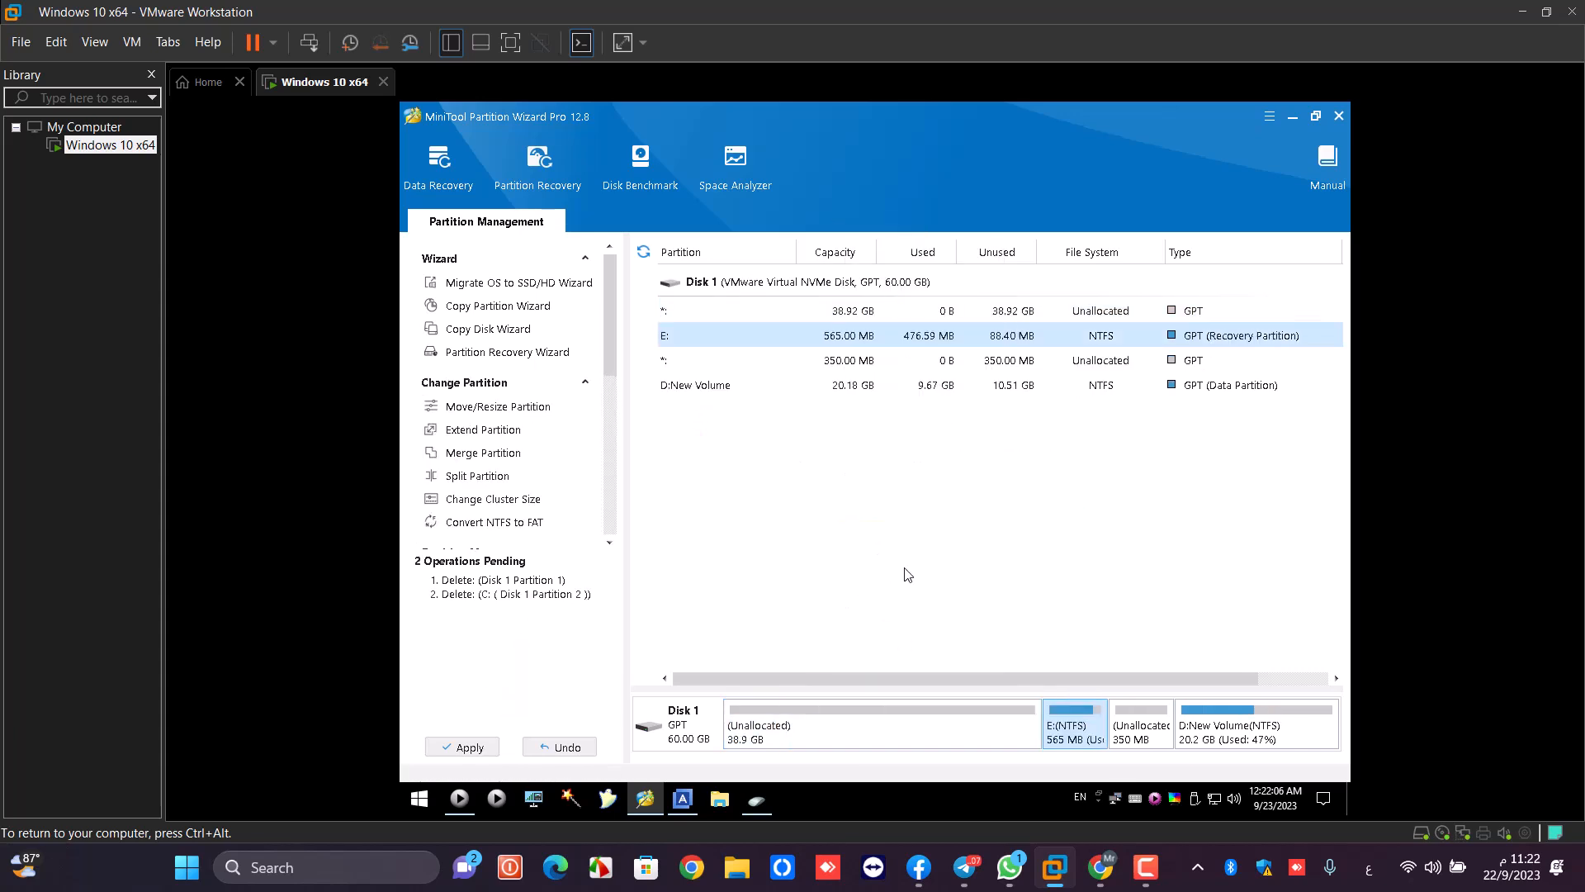
pyautogui.rightClick(1079, 715)
pyautogui.click(1106, 221)
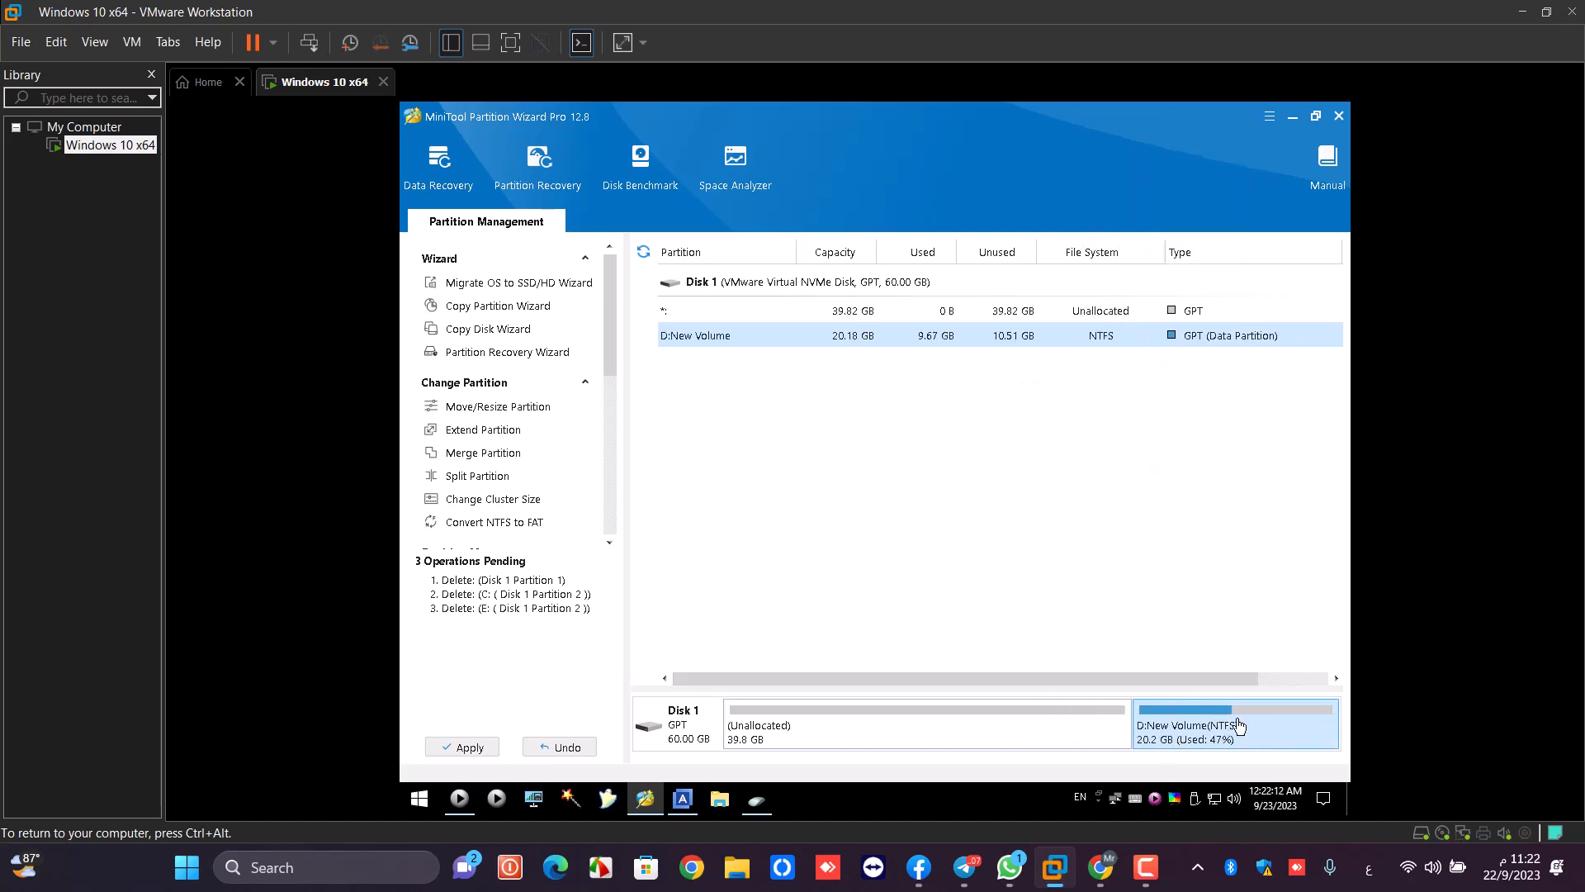
# Step: Apply the three pending partition deletions on Disk 1 and dismiss the completion message
pyautogui.click(824, 719)
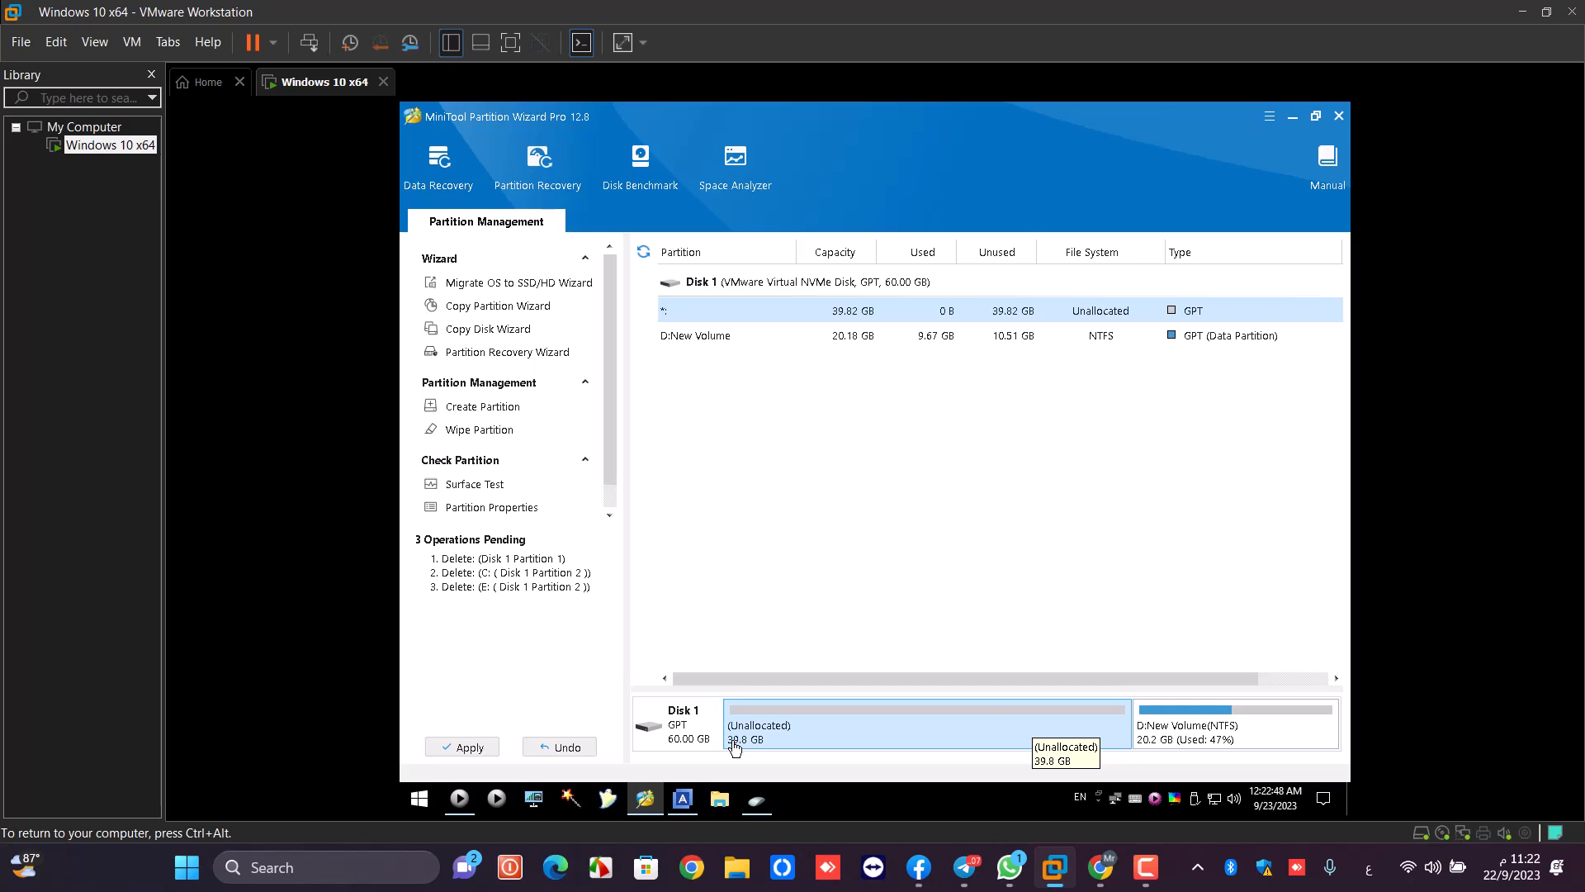
pyautogui.click(462, 748)
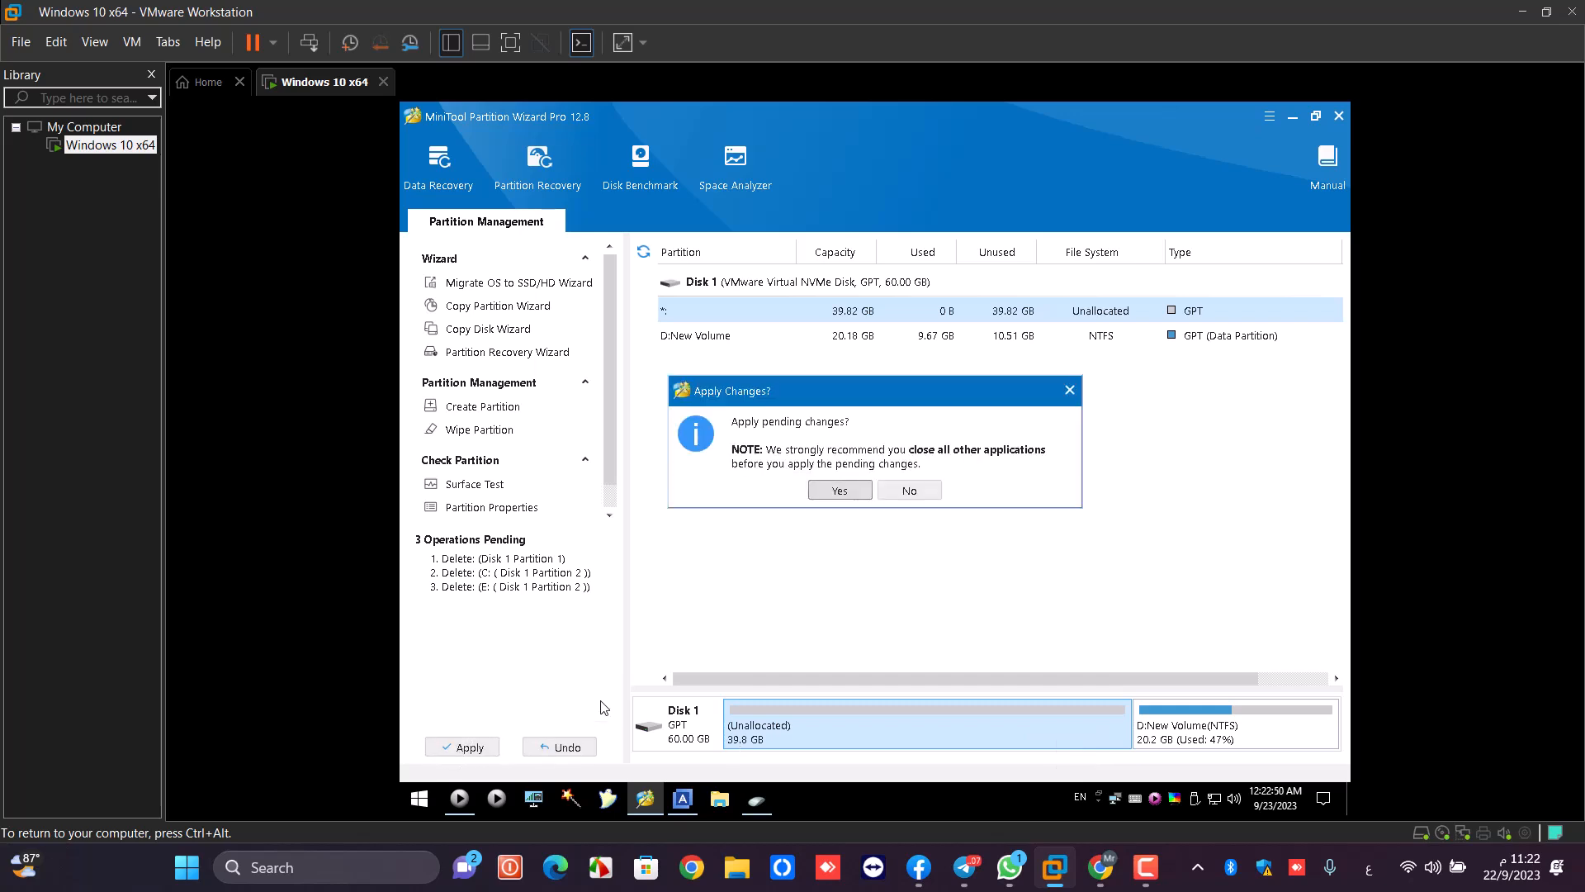
pyautogui.click(836, 492)
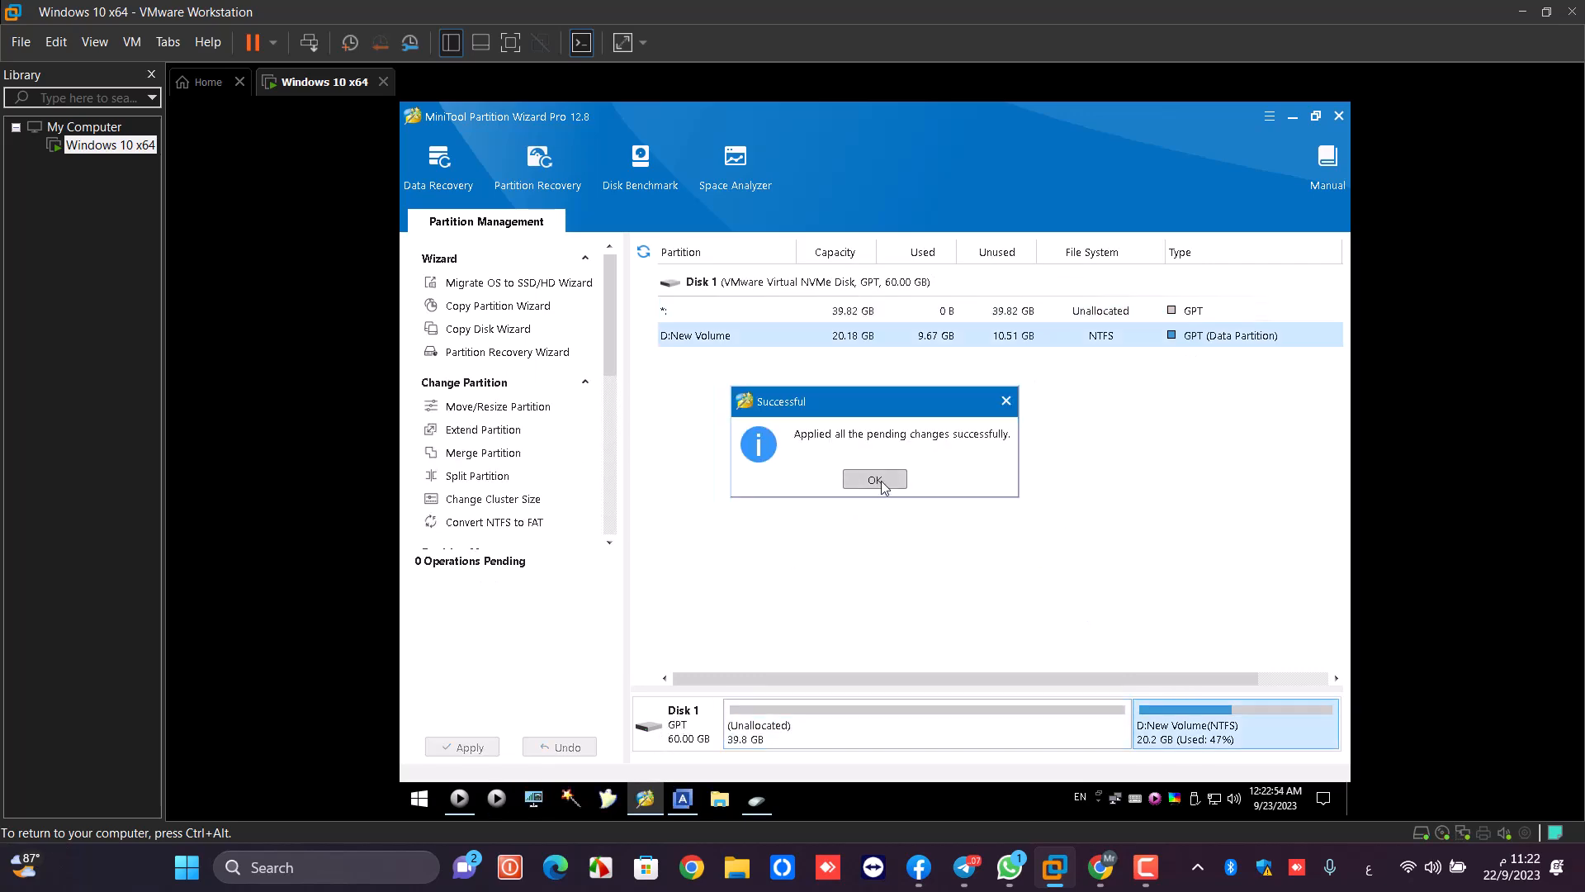
pyautogui.click(884, 489)
# Step: Quit MiniTool Partition Wizard, check the MyBackup file in New Volume (D:) and close the file window
pyautogui.click(1339, 116)
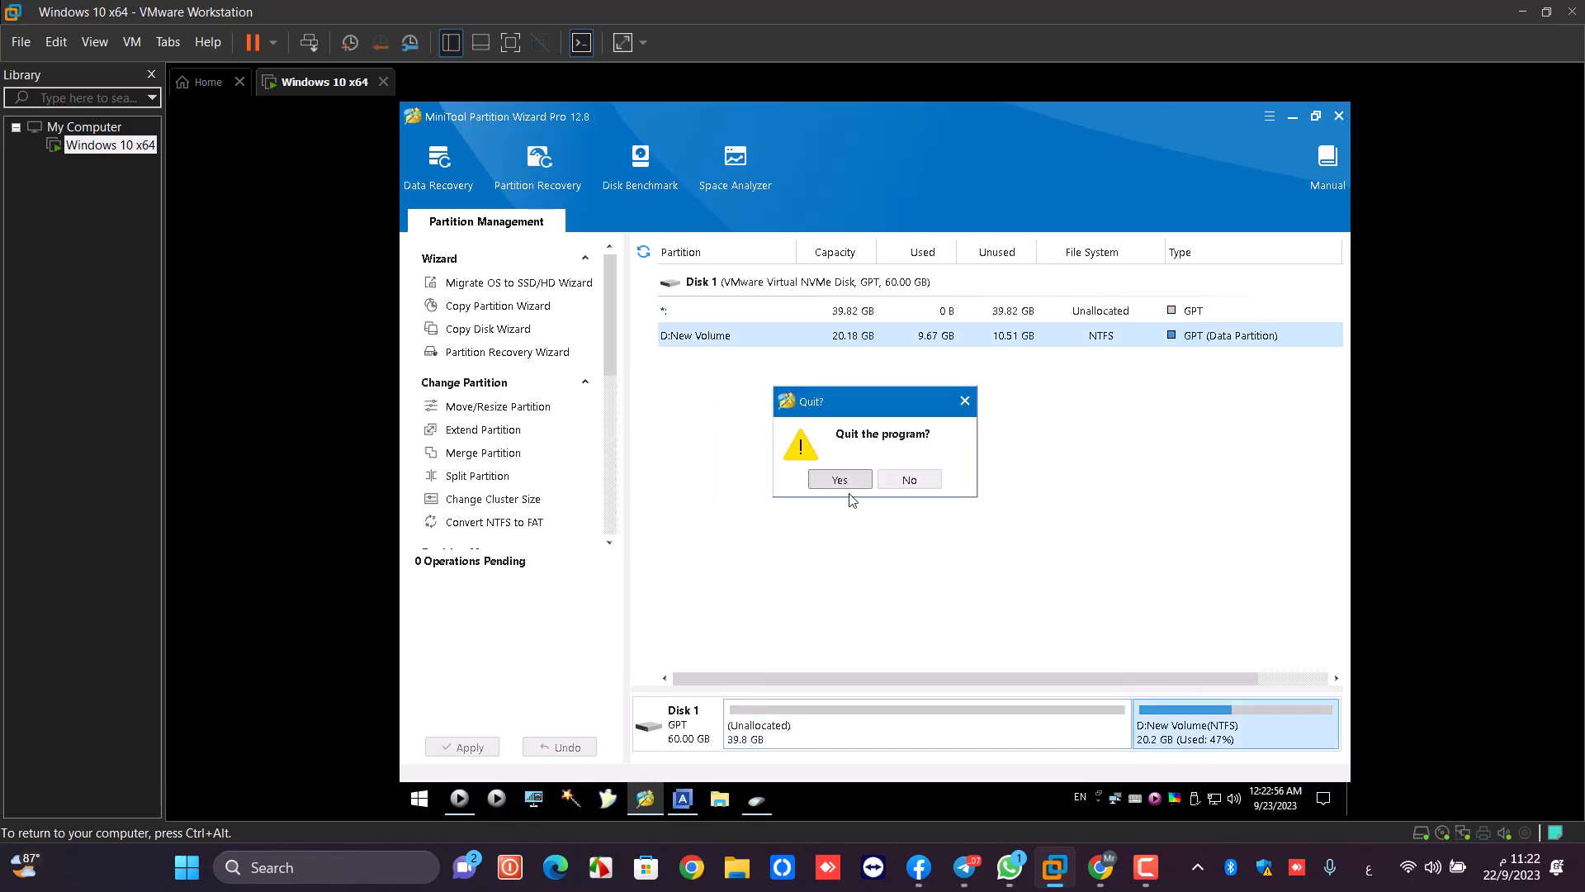
pyautogui.click(841, 479)
pyautogui.click(747, 380)
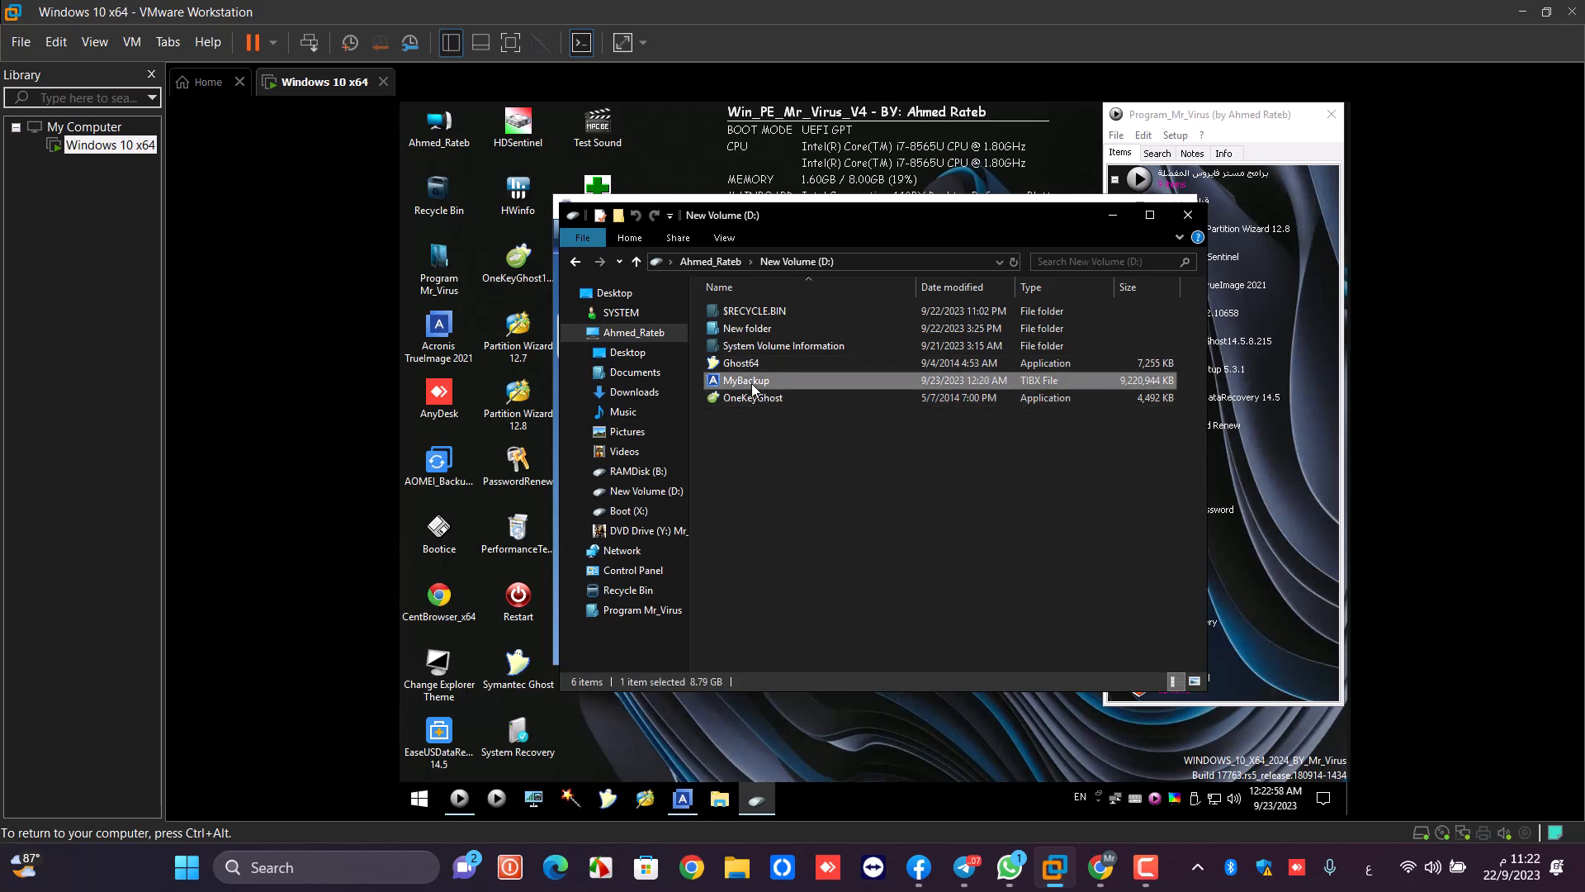
pyautogui.click(1176, 216)
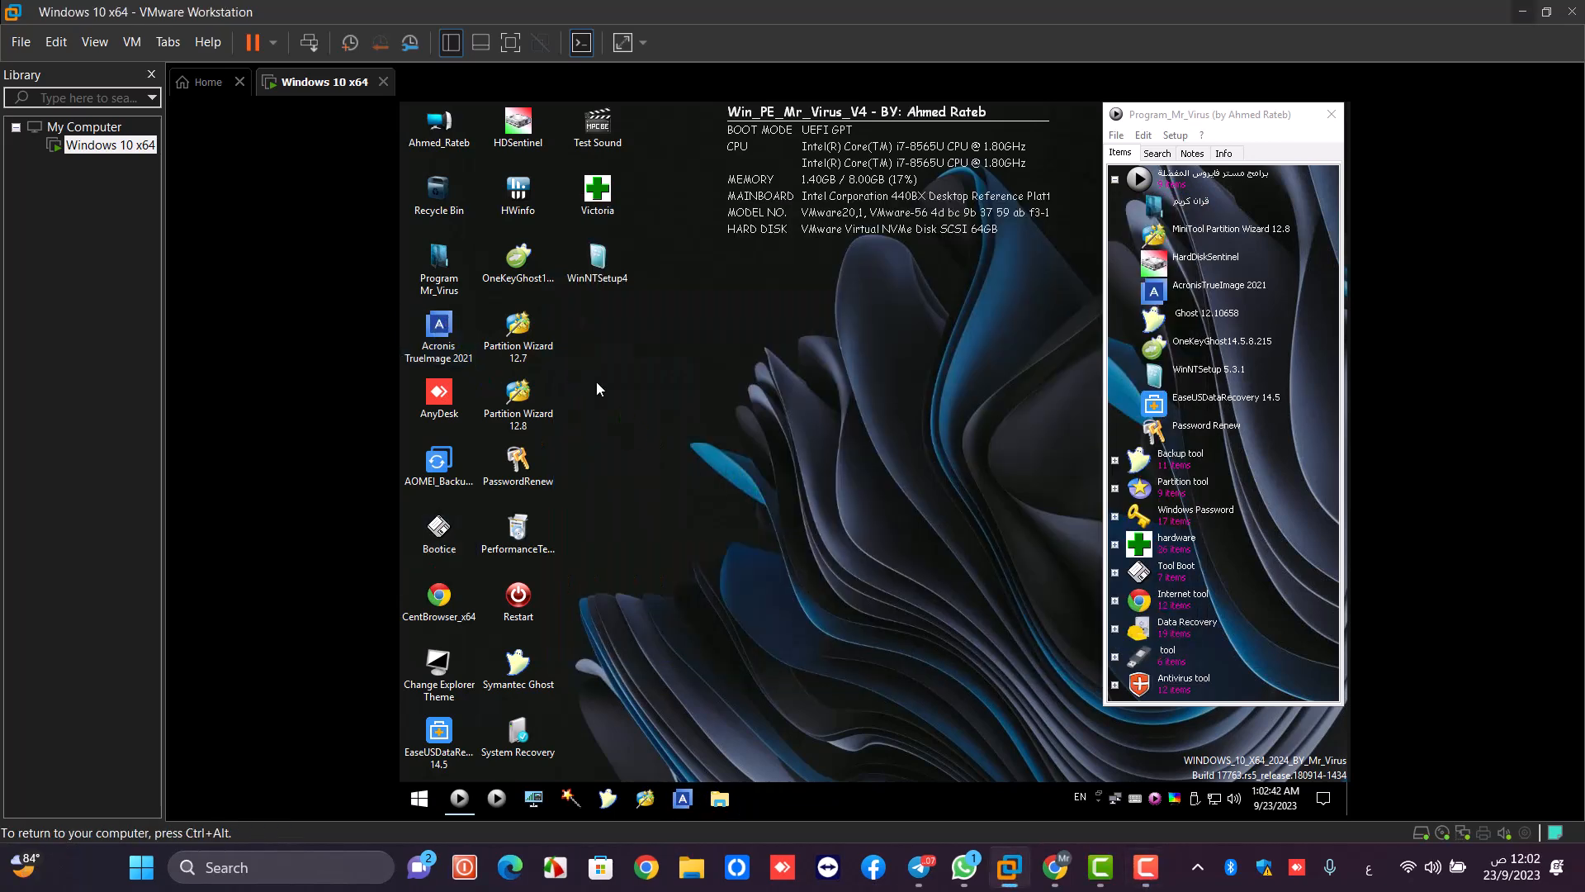
# Step: Open Acronis True Image 2021 and start recovering the MyBackup disk image created 9/23/2023 12:16:04 AM
pyautogui.click(435, 331)
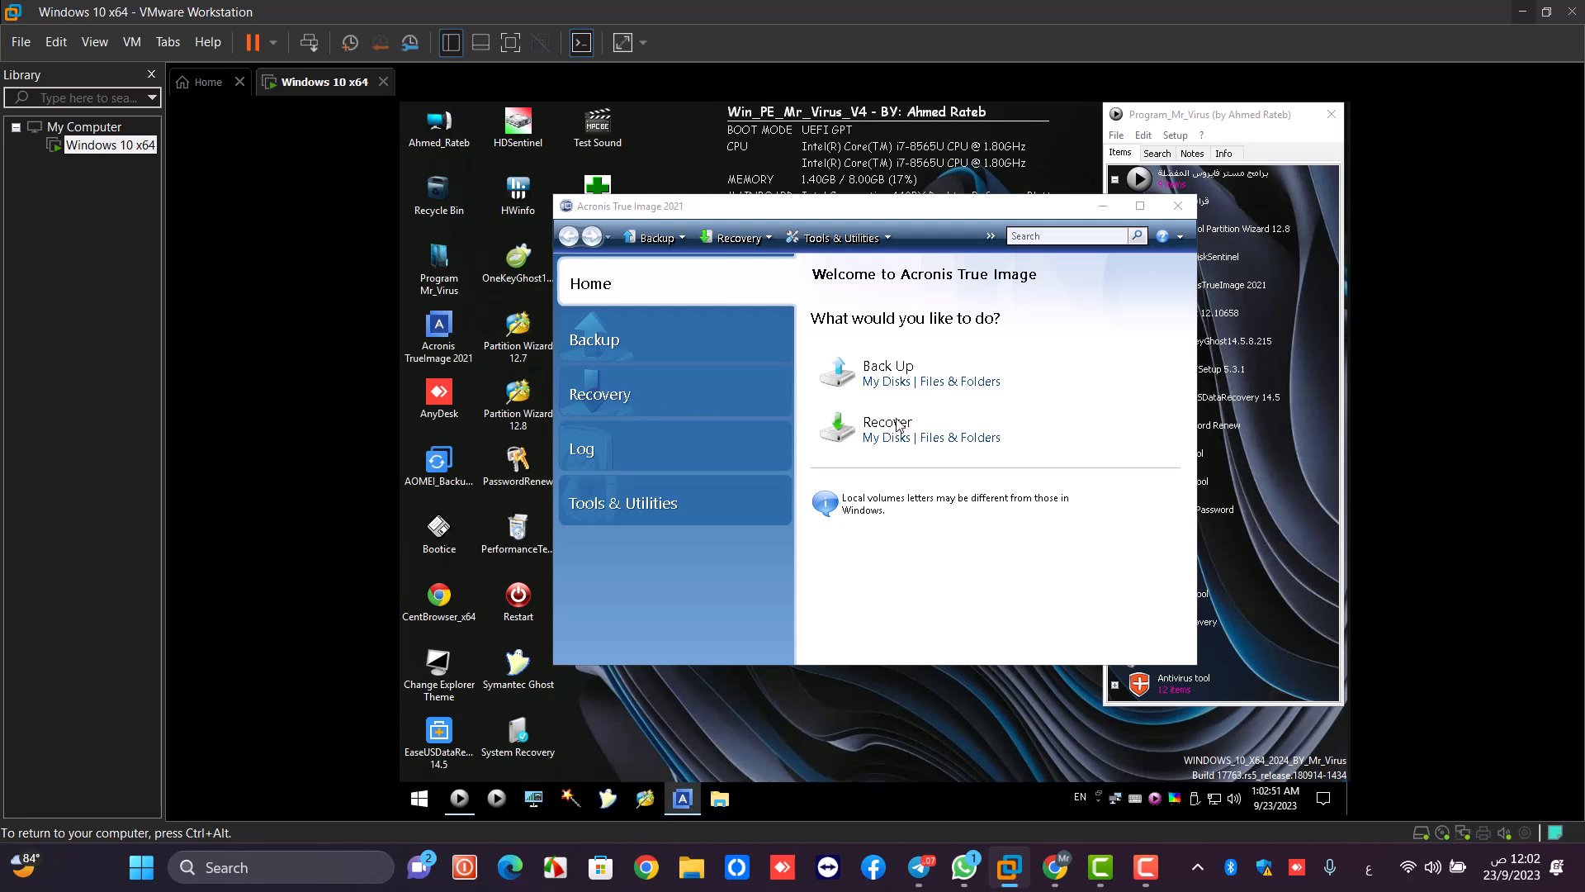
pyautogui.click(592, 397)
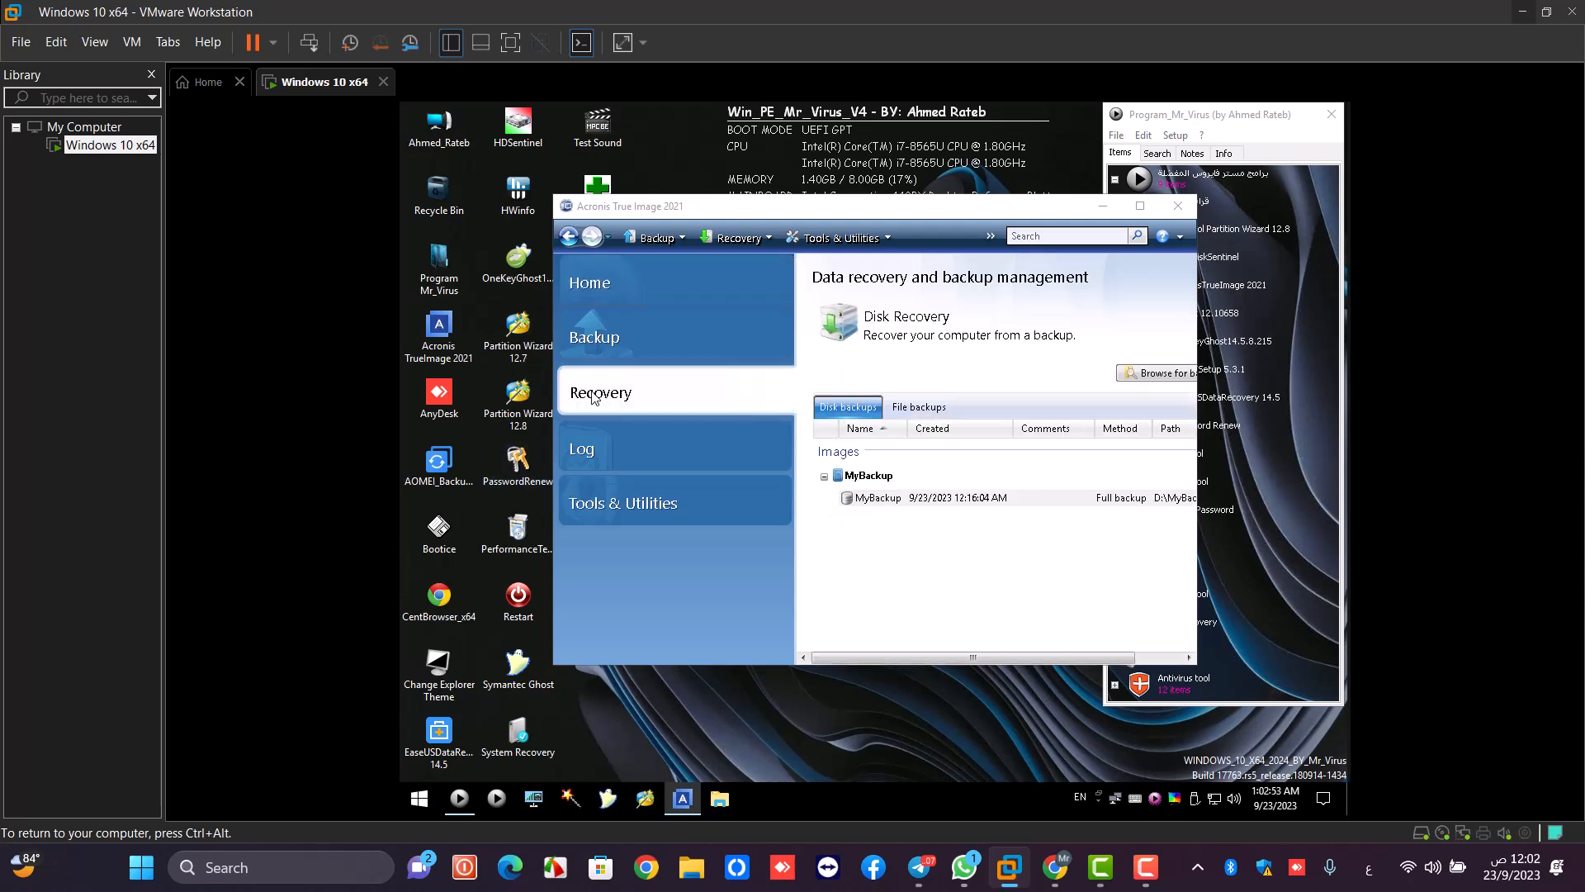
pyautogui.click(889, 499)
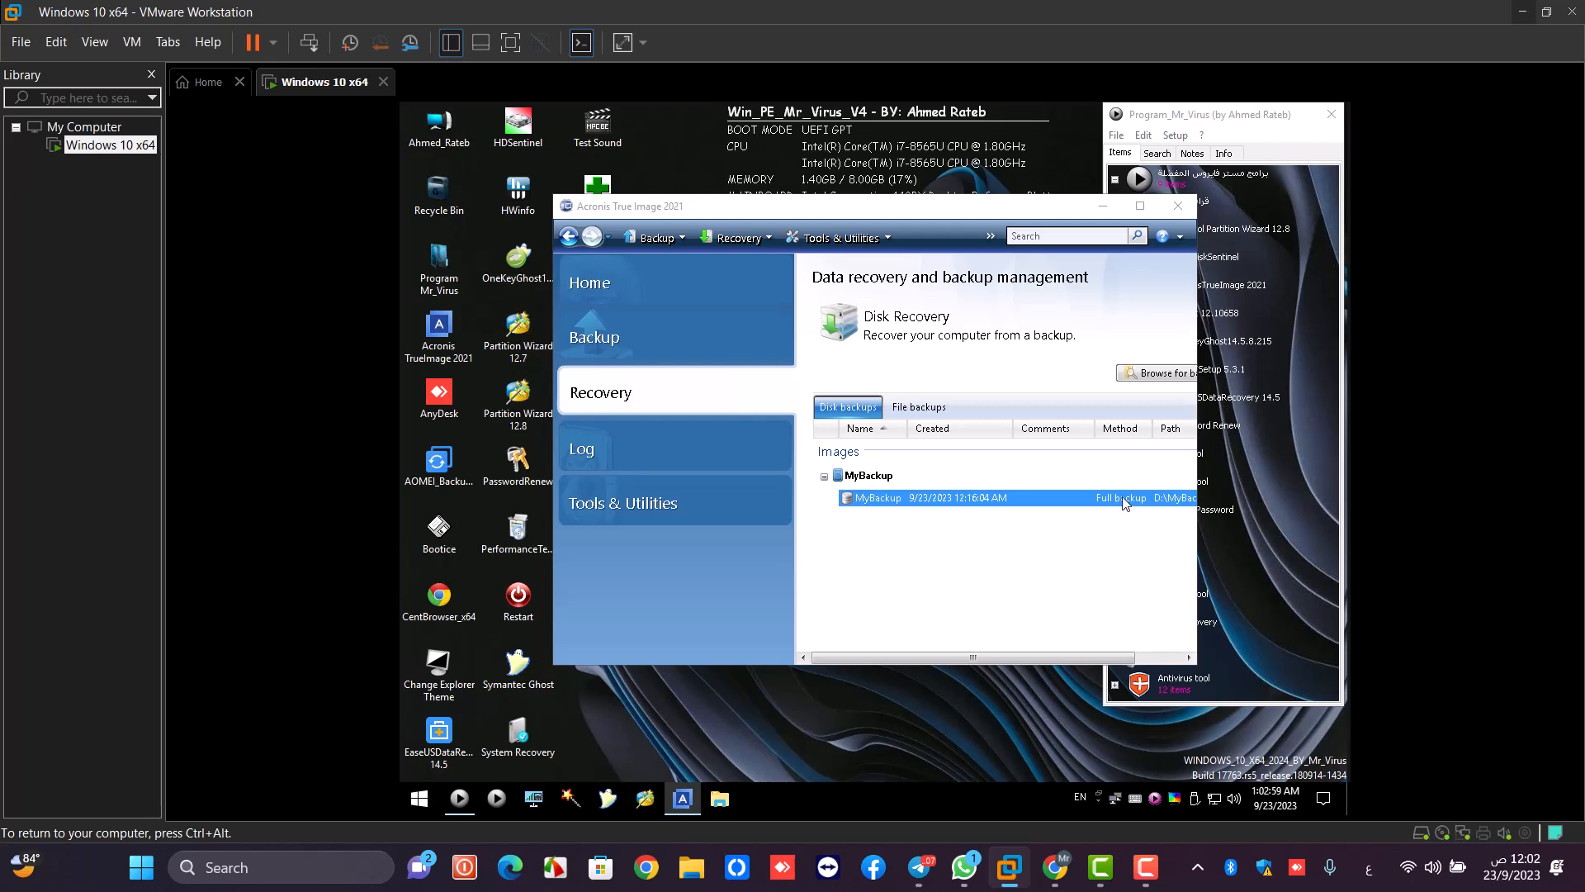
pyautogui.rightClick(971, 495)
pyautogui.click(1009, 508)
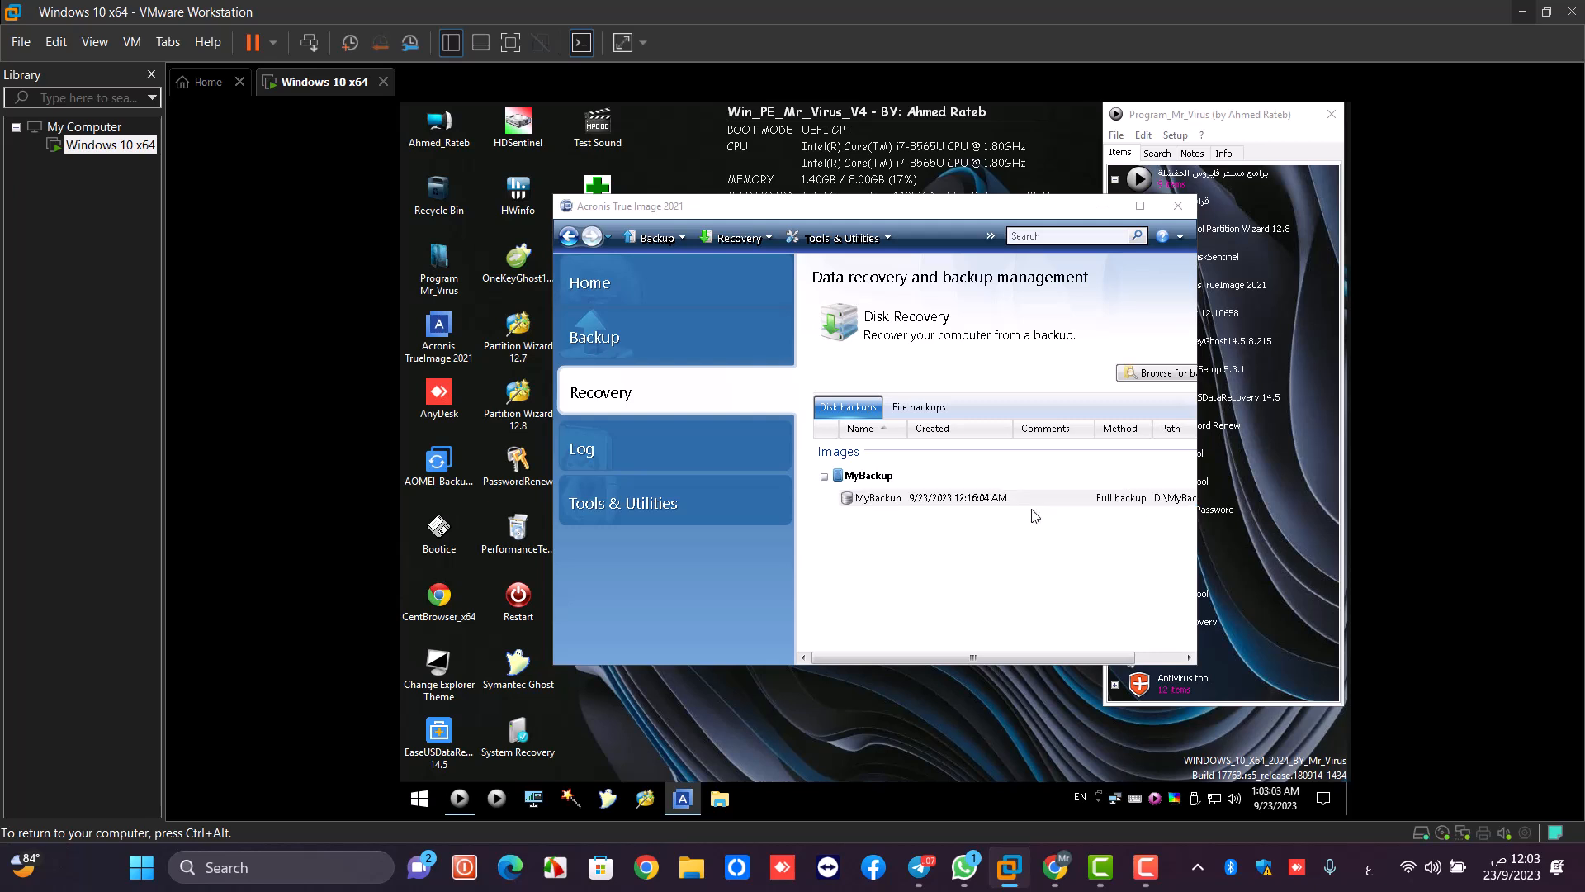
# Step: Set up recovery of whole disks and partitions from the 12:16:04 AM recovery point, with all items of Disk 1 included
pyautogui.click(813, 283)
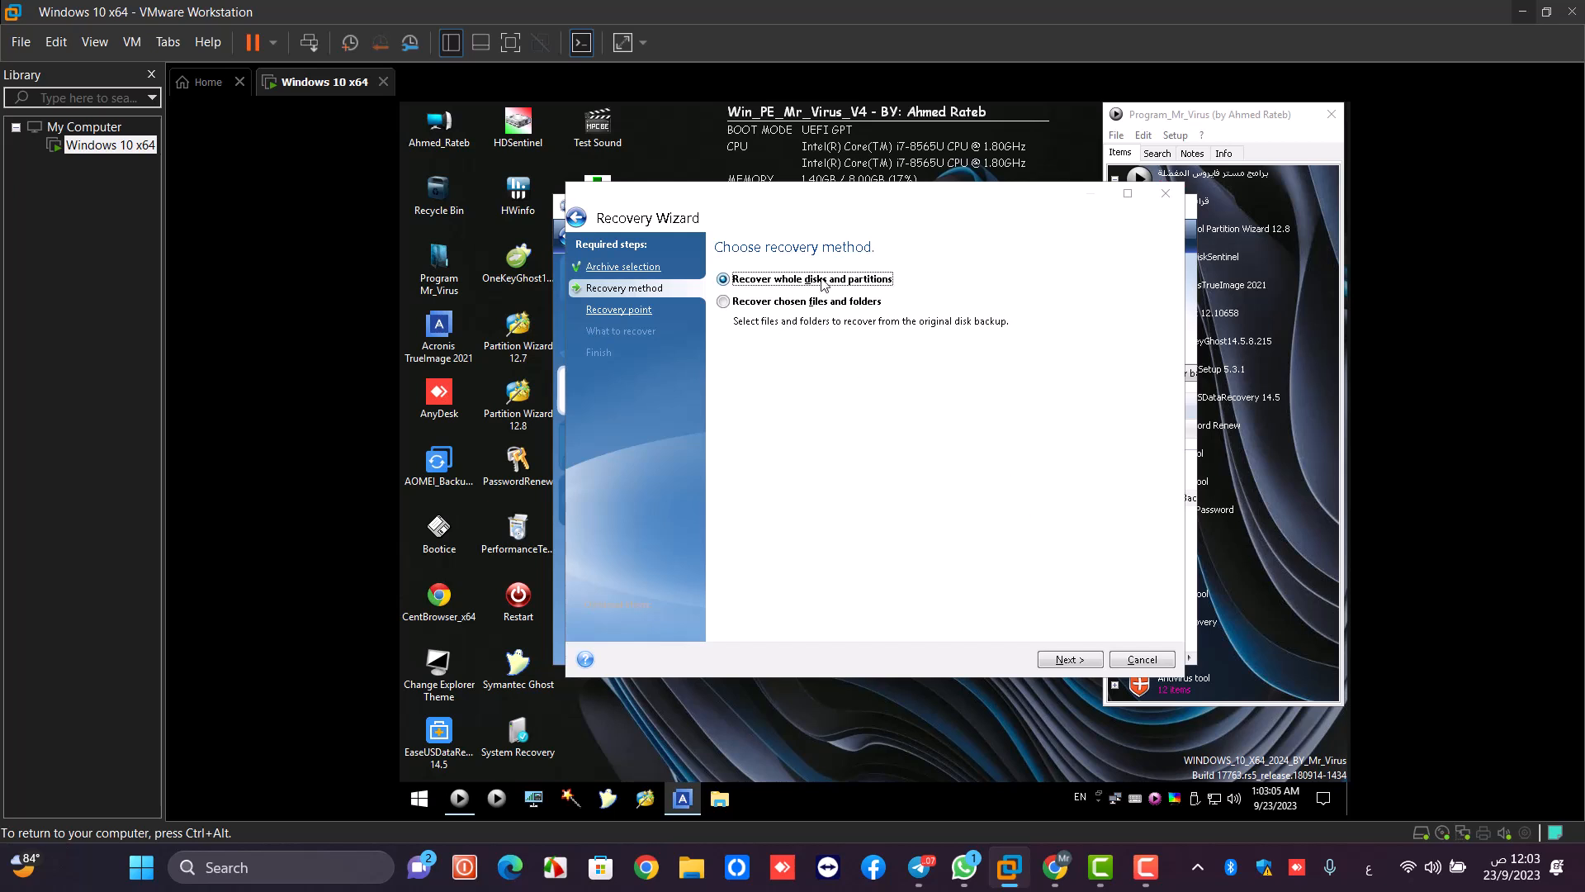
pyautogui.click(1070, 659)
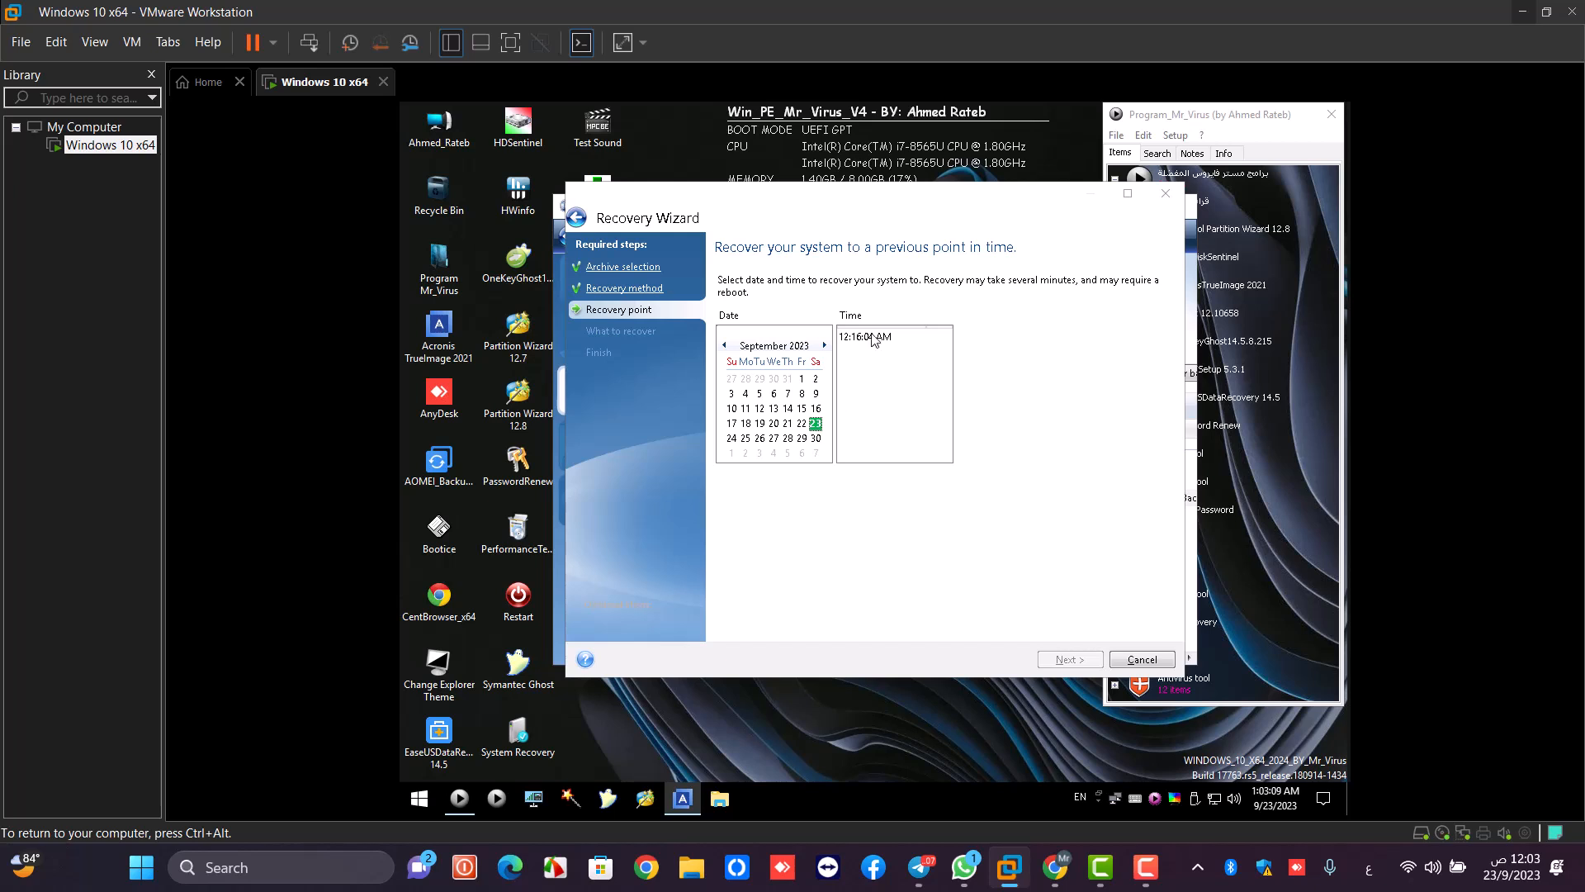
pyautogui.click(874, 338)
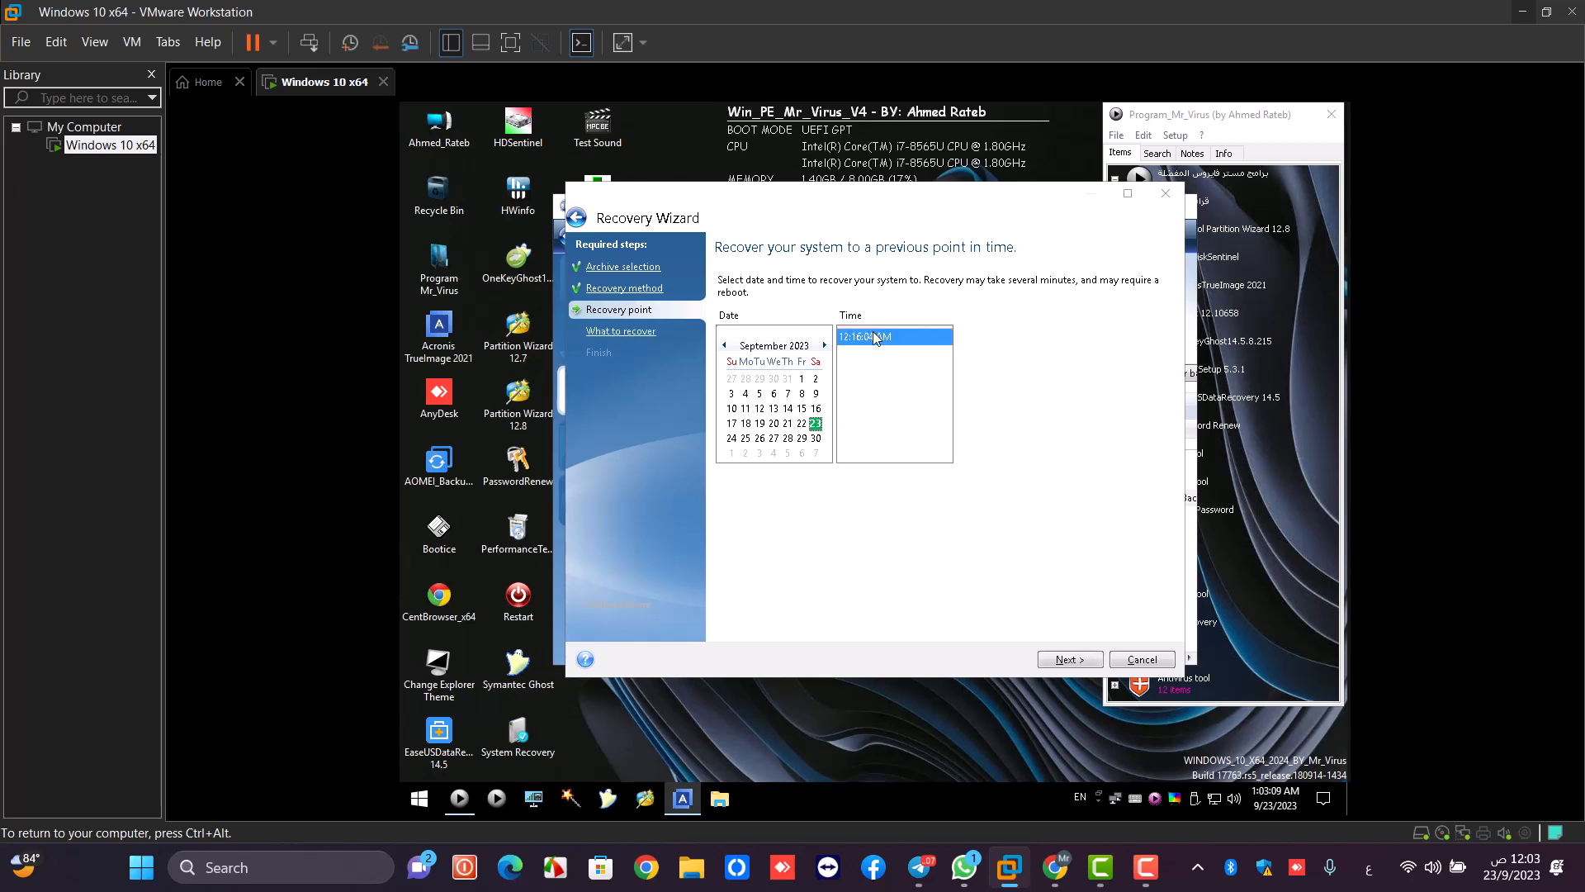
pyautogui.click(1066, 661)
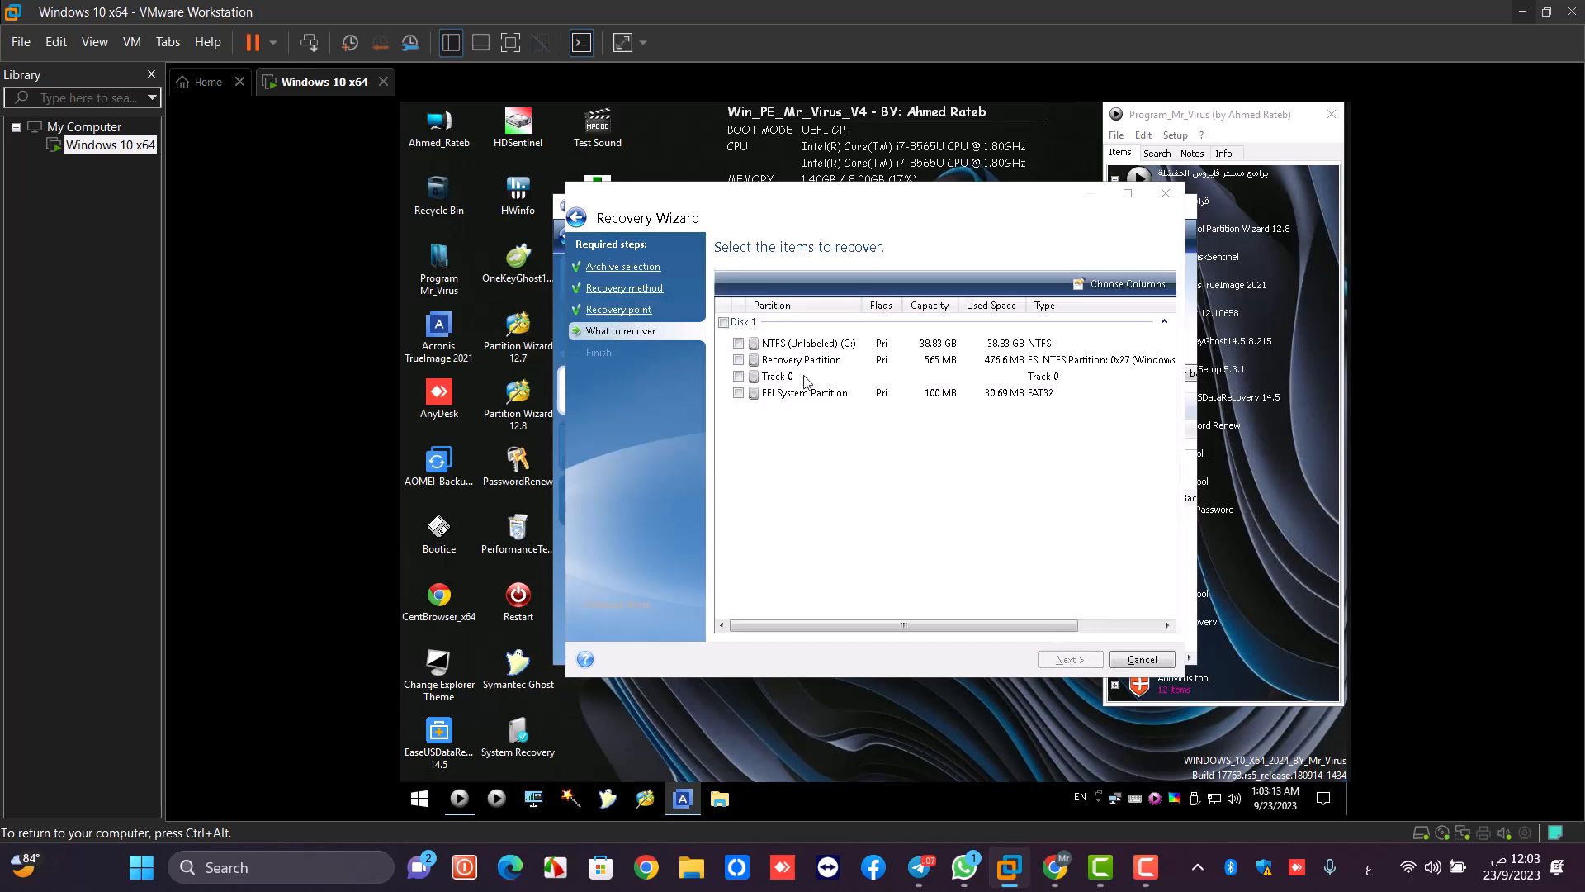
pyautogui.click(724, 323)
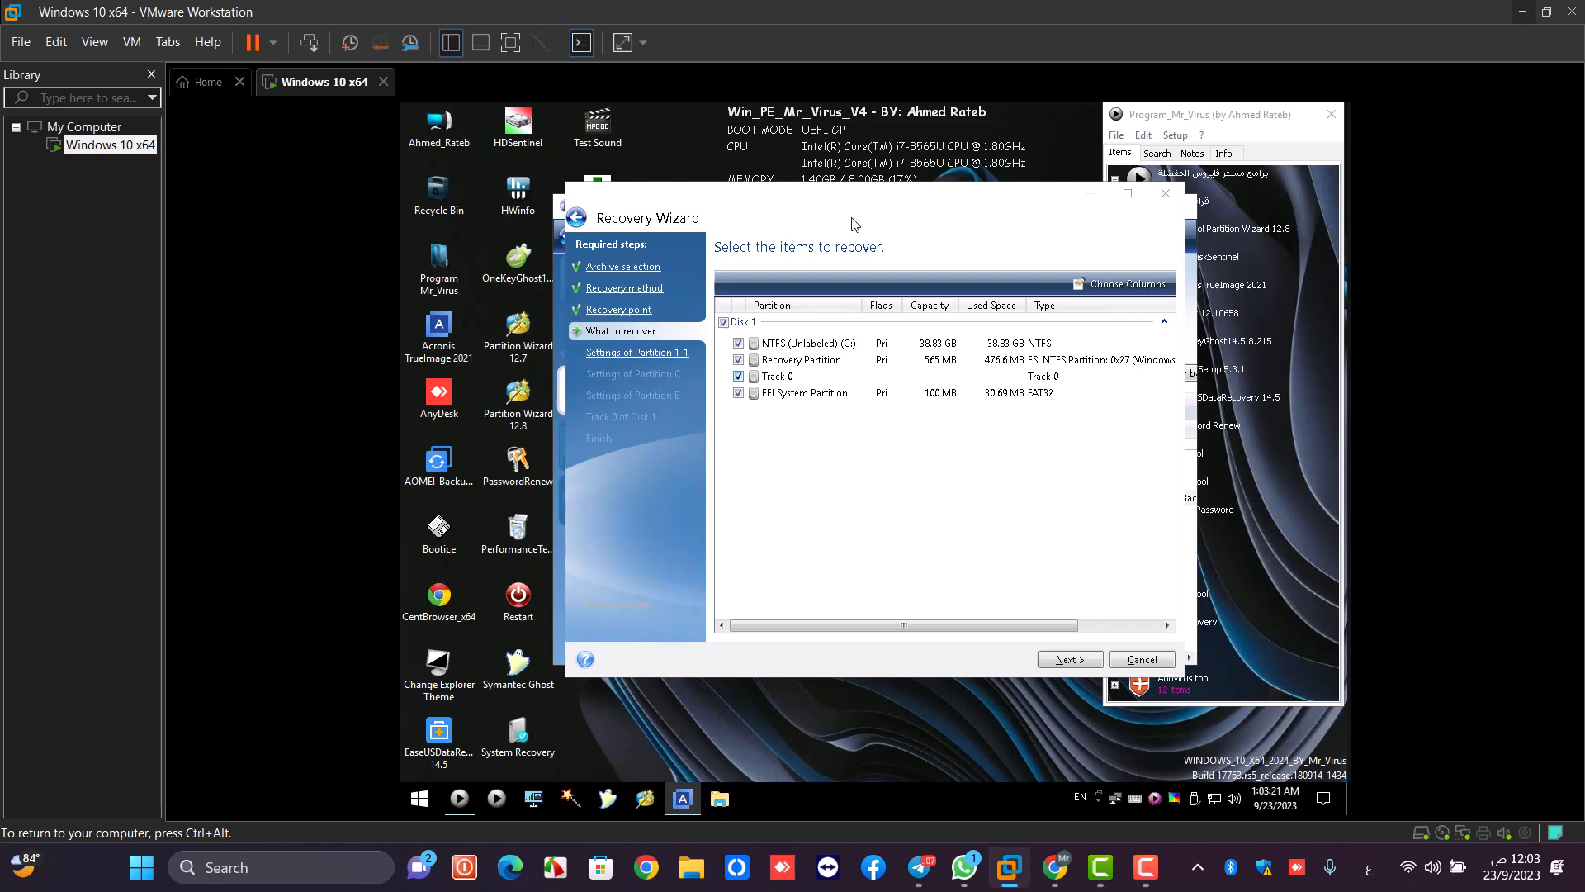
# Step: Move the Recovery Wizard aside, look at the MyBackup file in New Volume (D:) and close the file window
pyautogui.moveTo(855, 224); pyautogui.dragTo(808, 233)
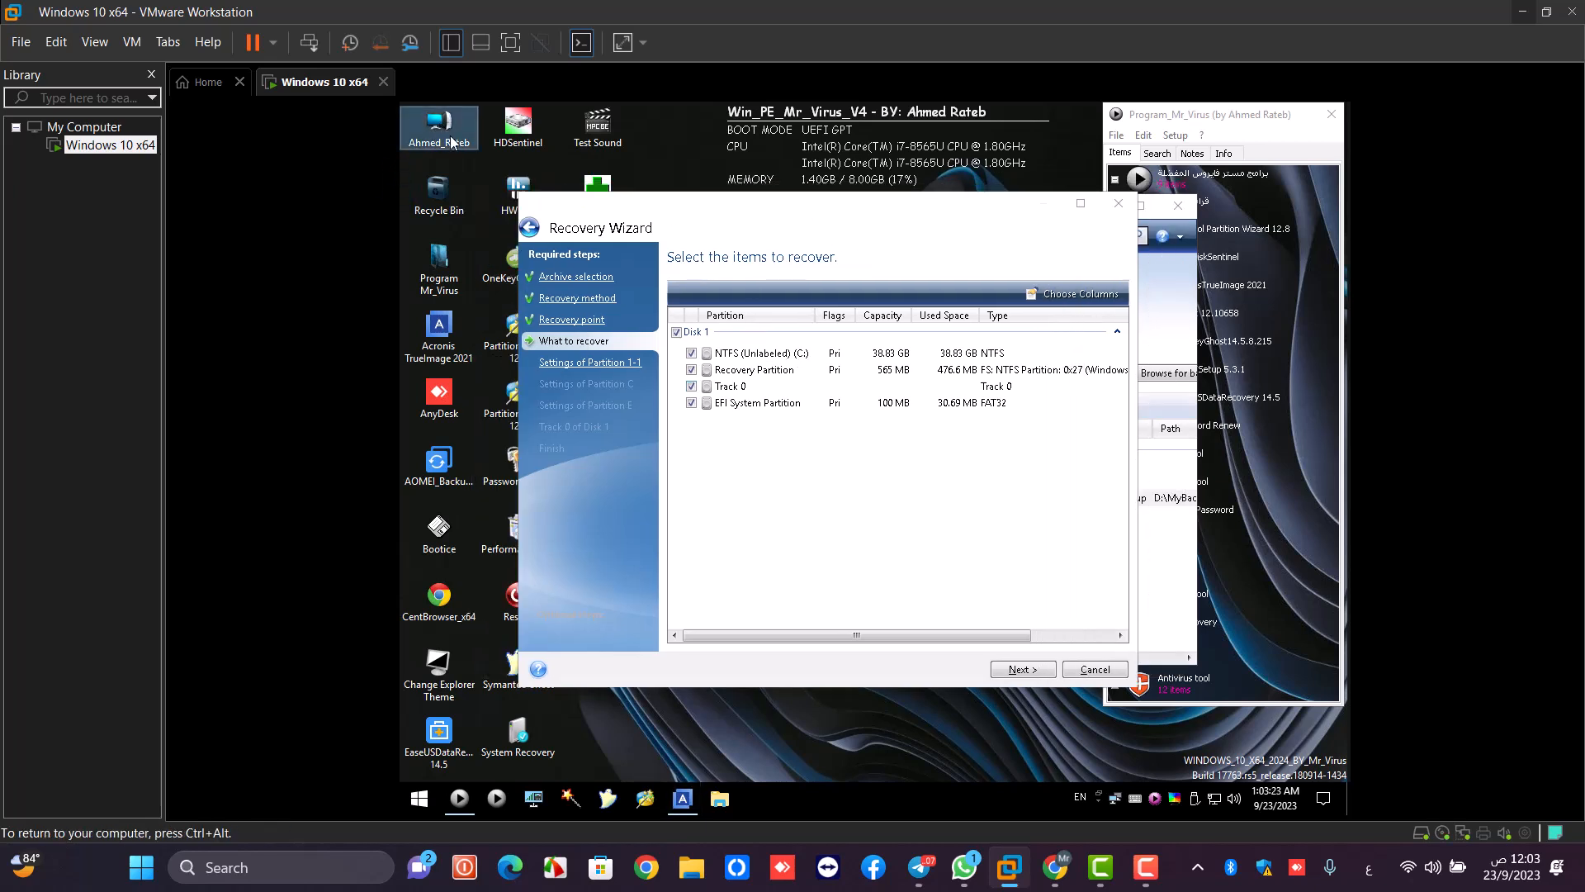
pyautogui.doubleClick(449, 138)
pyautogui.click(977, 499)
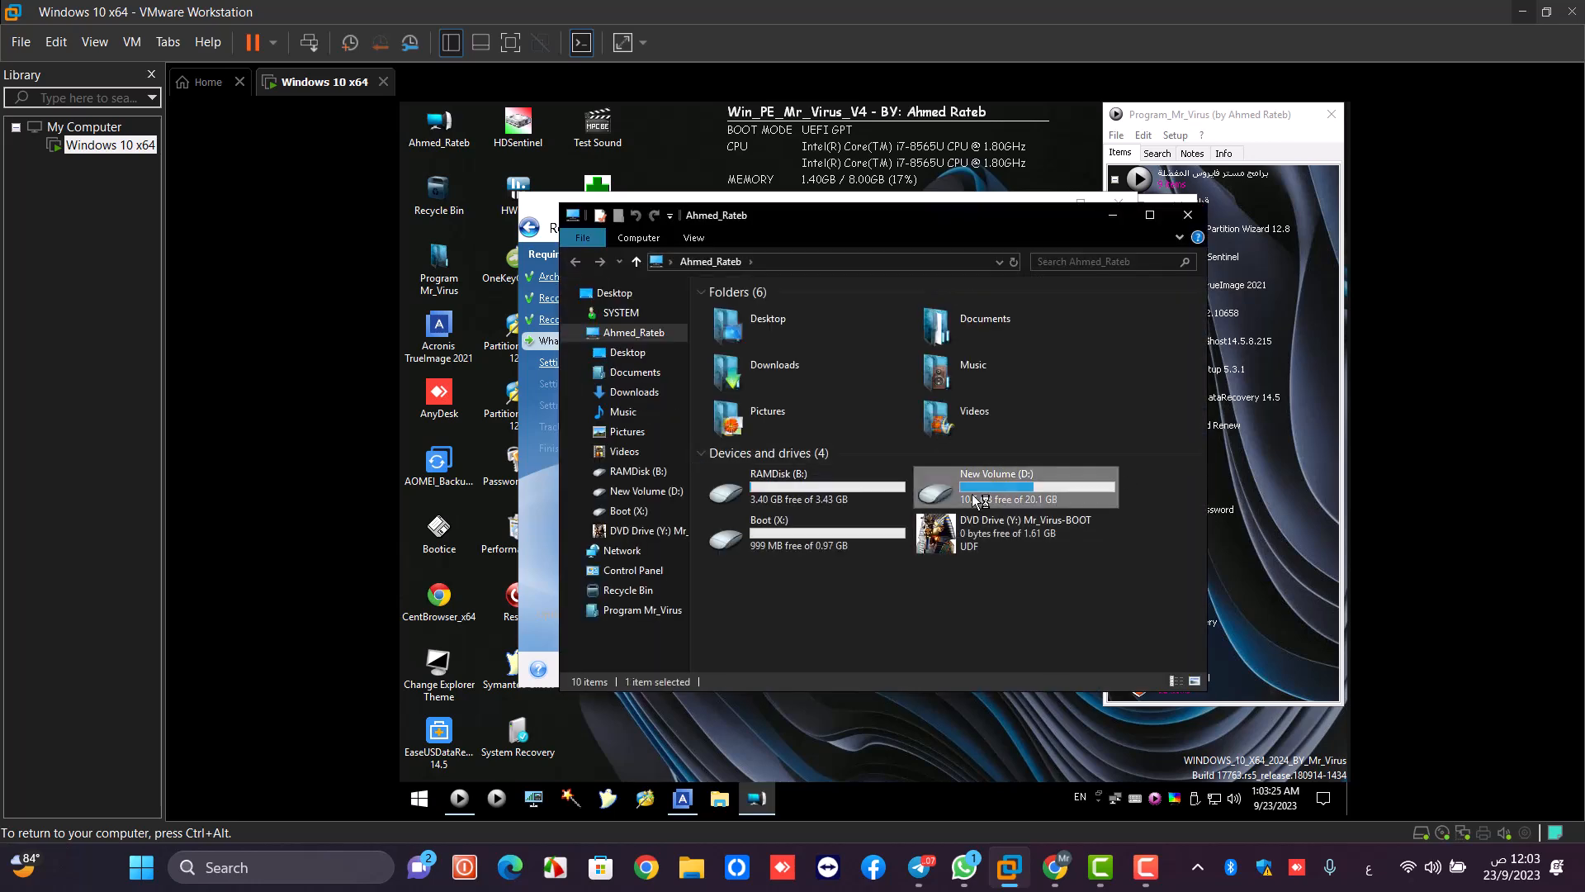
pyautogui.doubleClick(977, 500)
pyautogui.click(766, 380)
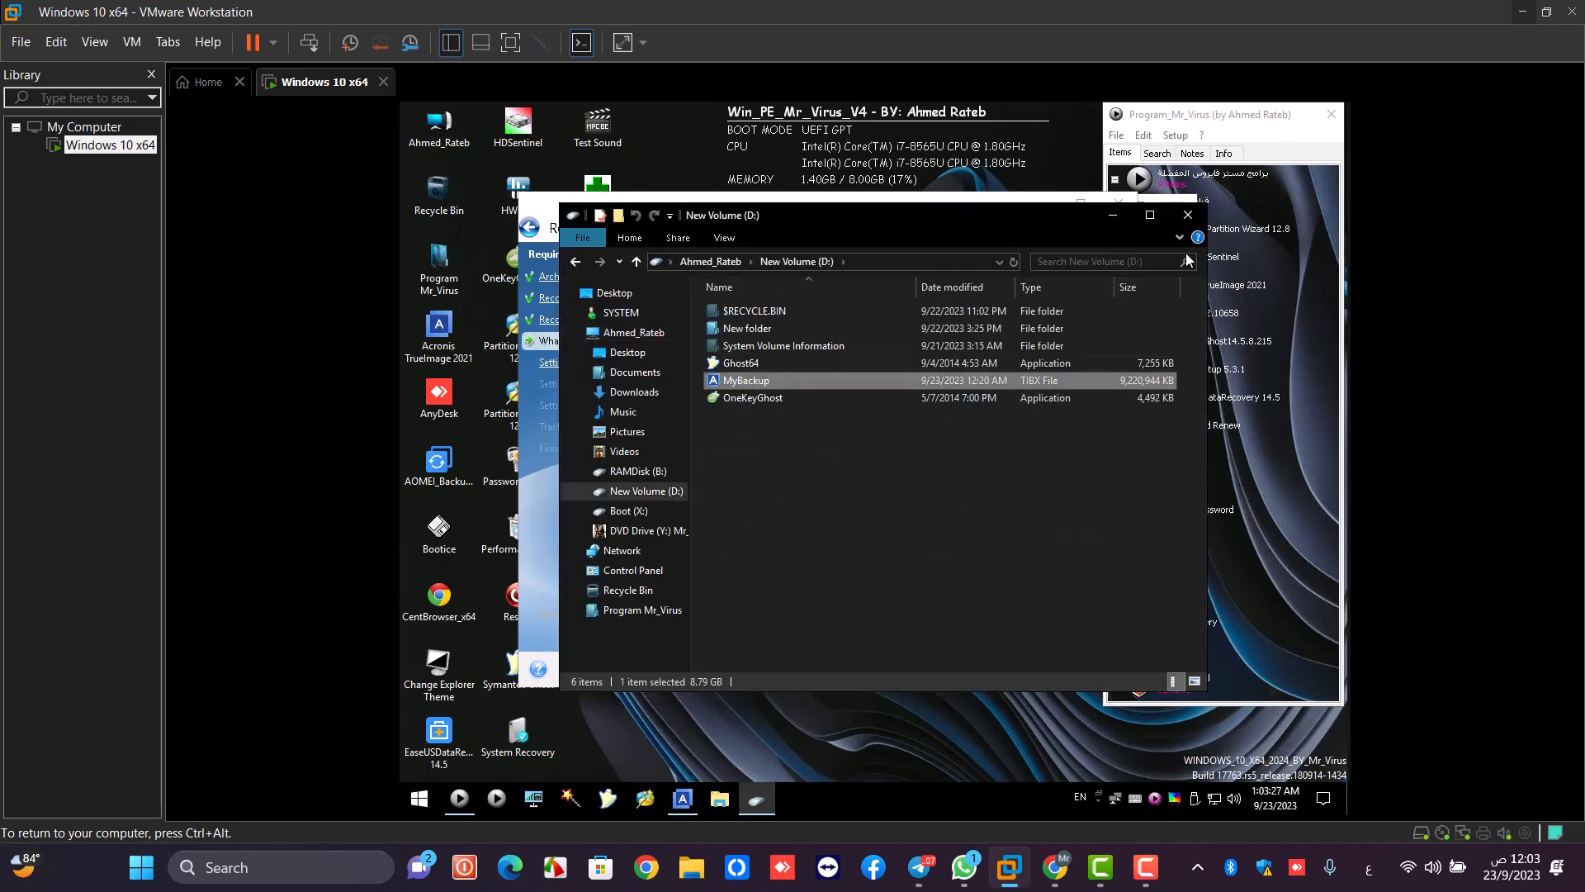
pyautogui.click(1185, 216)
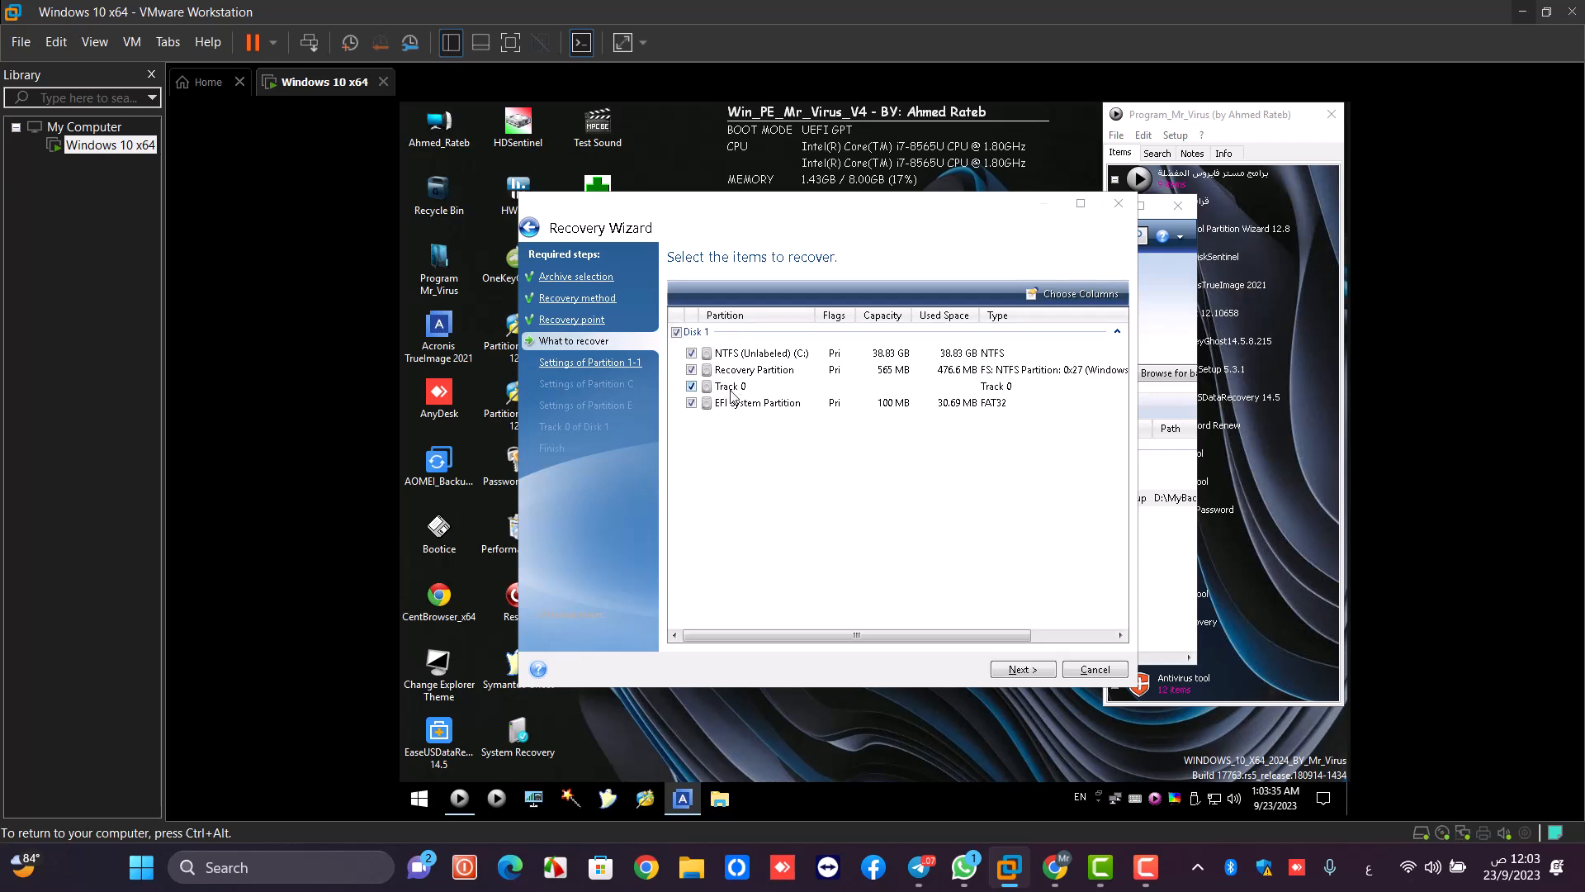
# Step: Proceed to the settings of Partition 1-1 and set its new location to the 39.82 GB unallocated space on Disk 1
pyautogui.click(692, 388)
pyautogui.click(1024, 669)
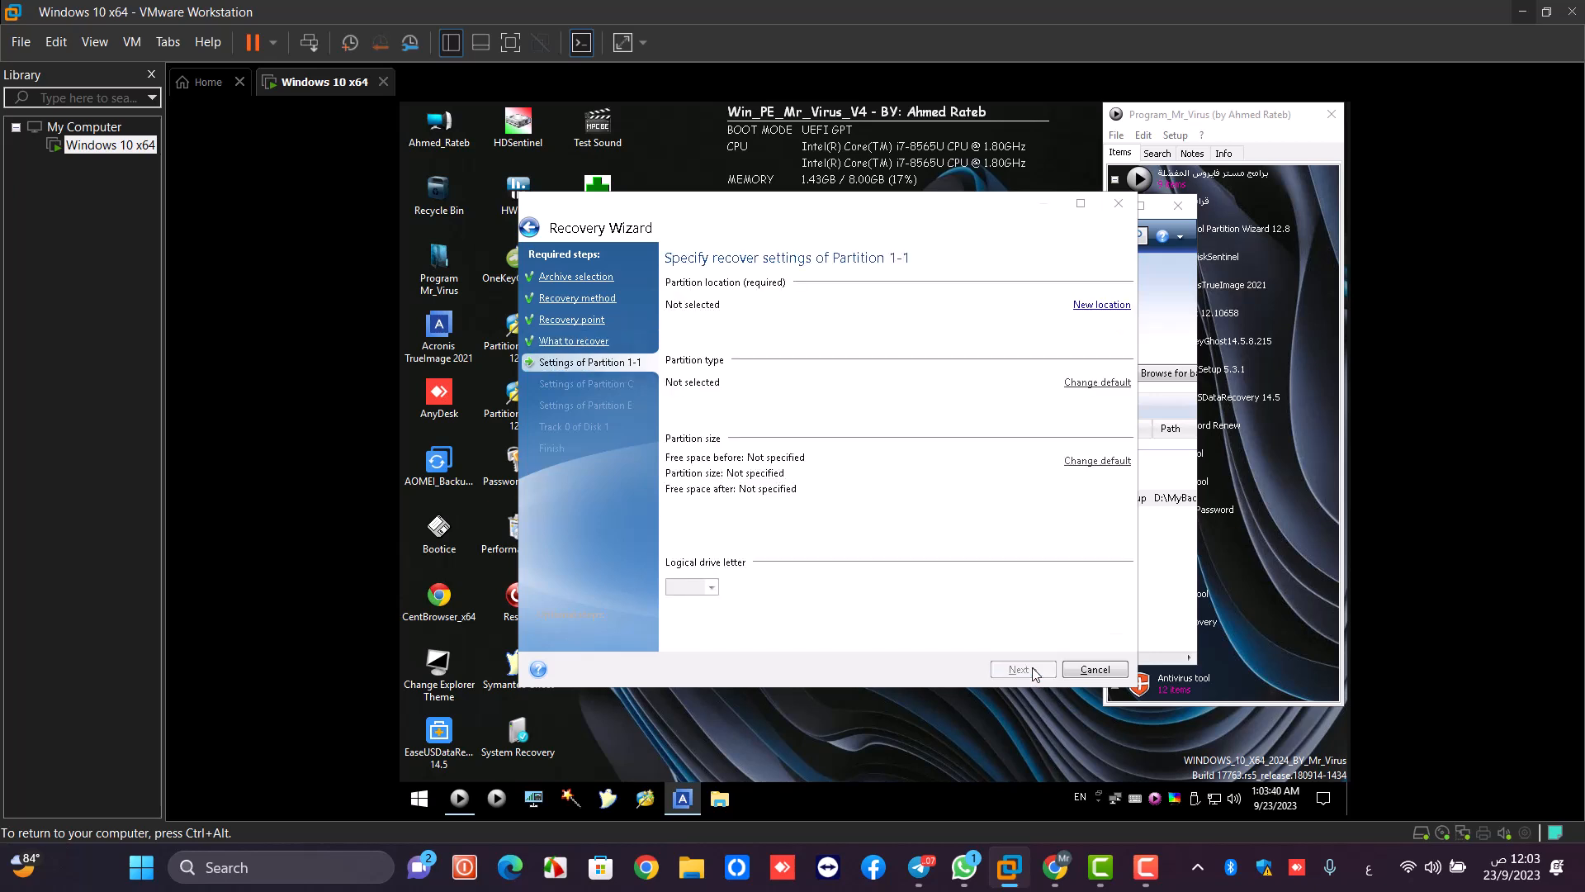
pyautogui.click(1102, 306)
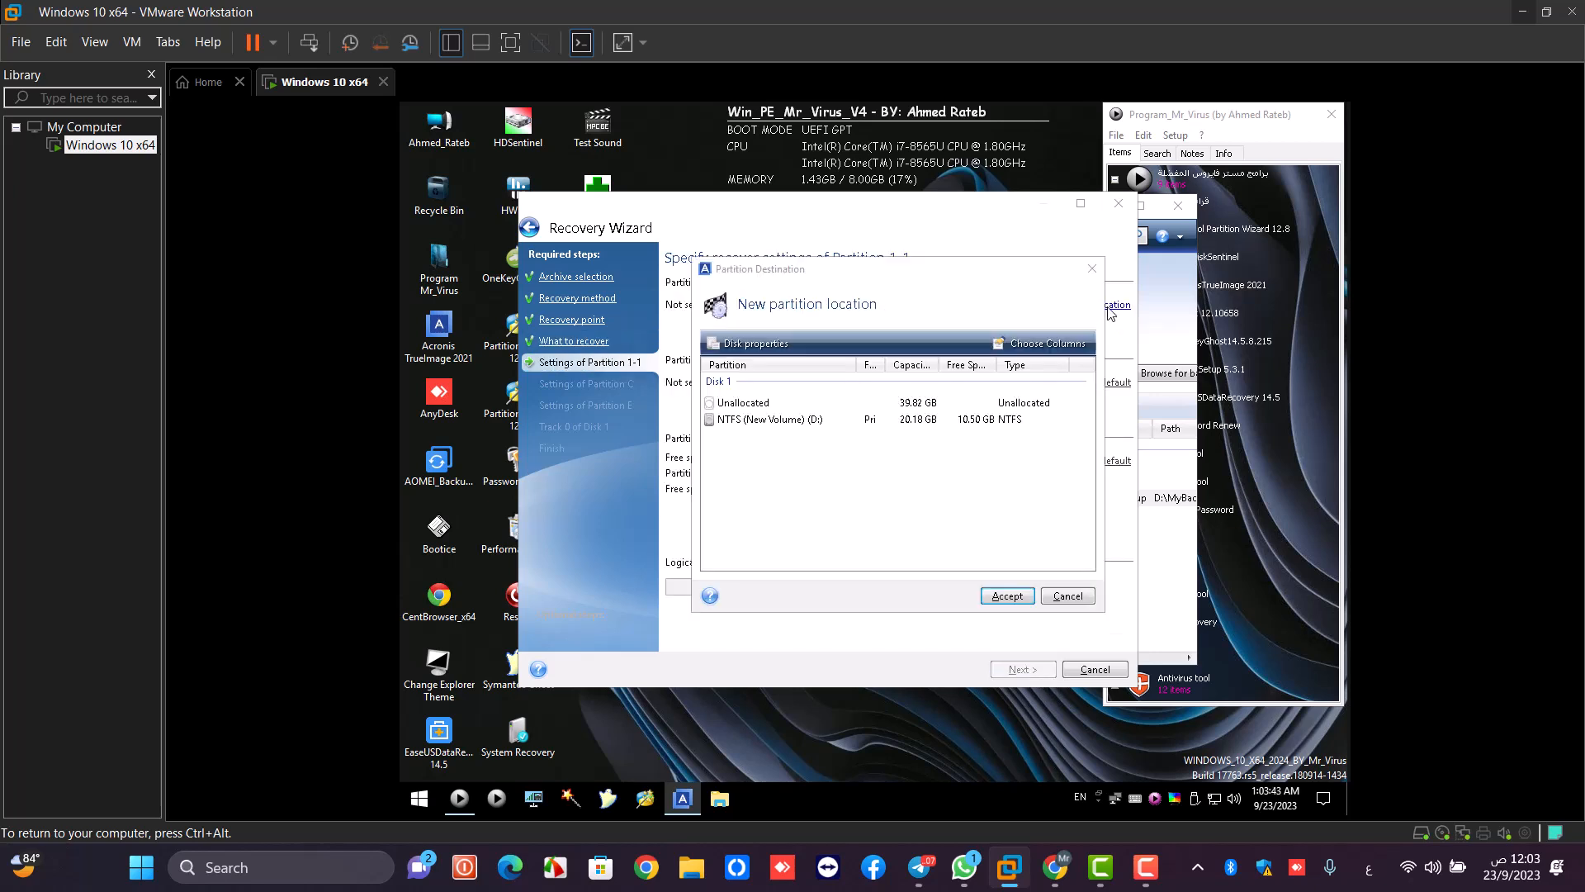
pyautogui.click(747, 407)
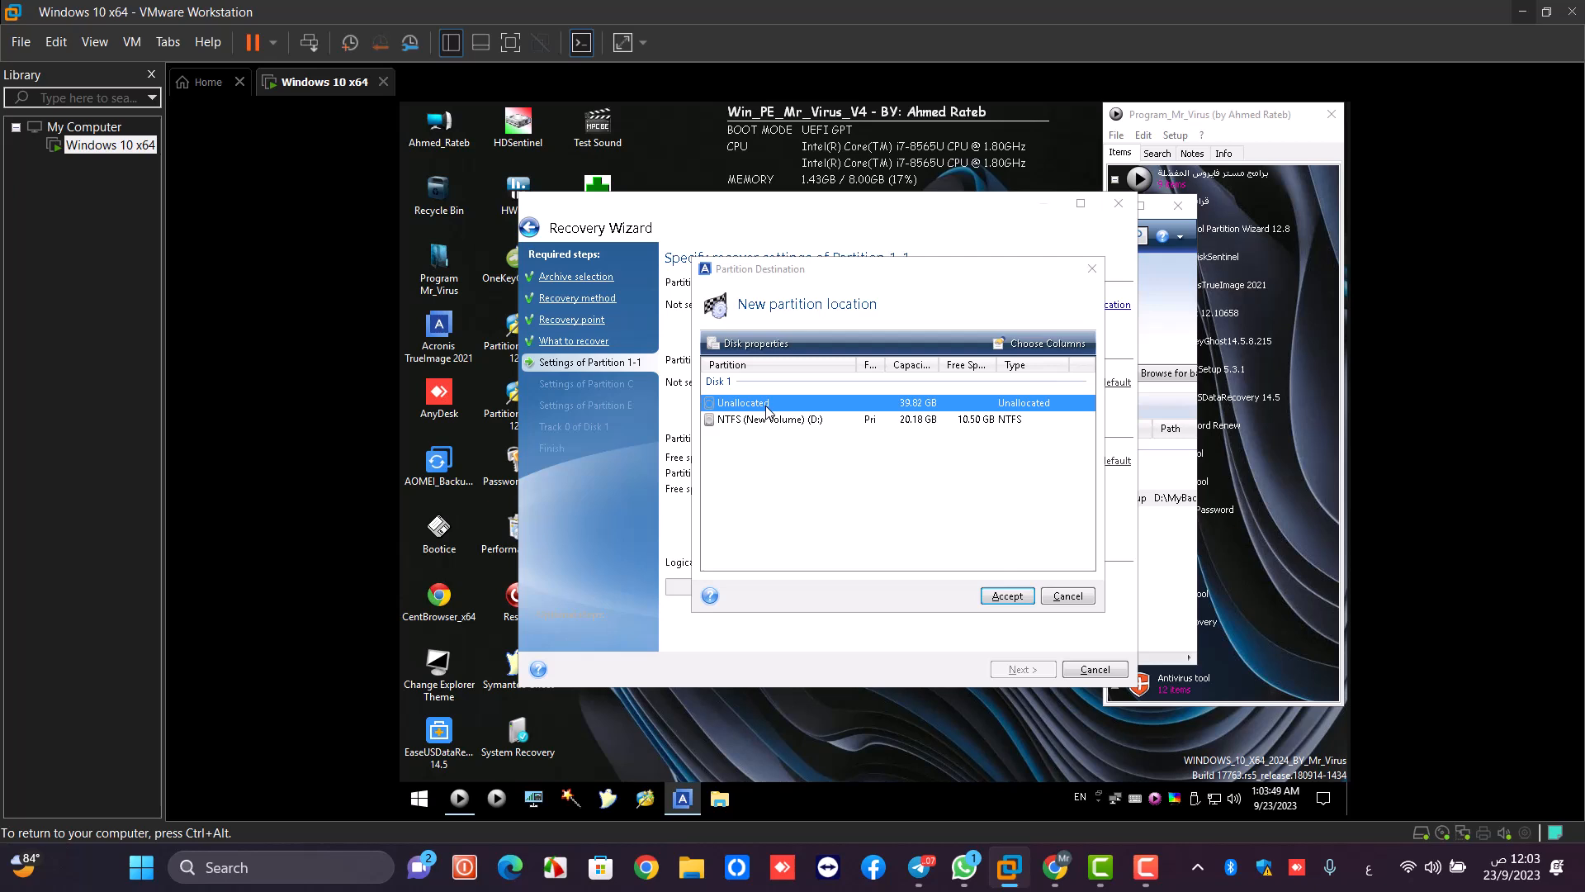
pyautogui.click(1007, 596)
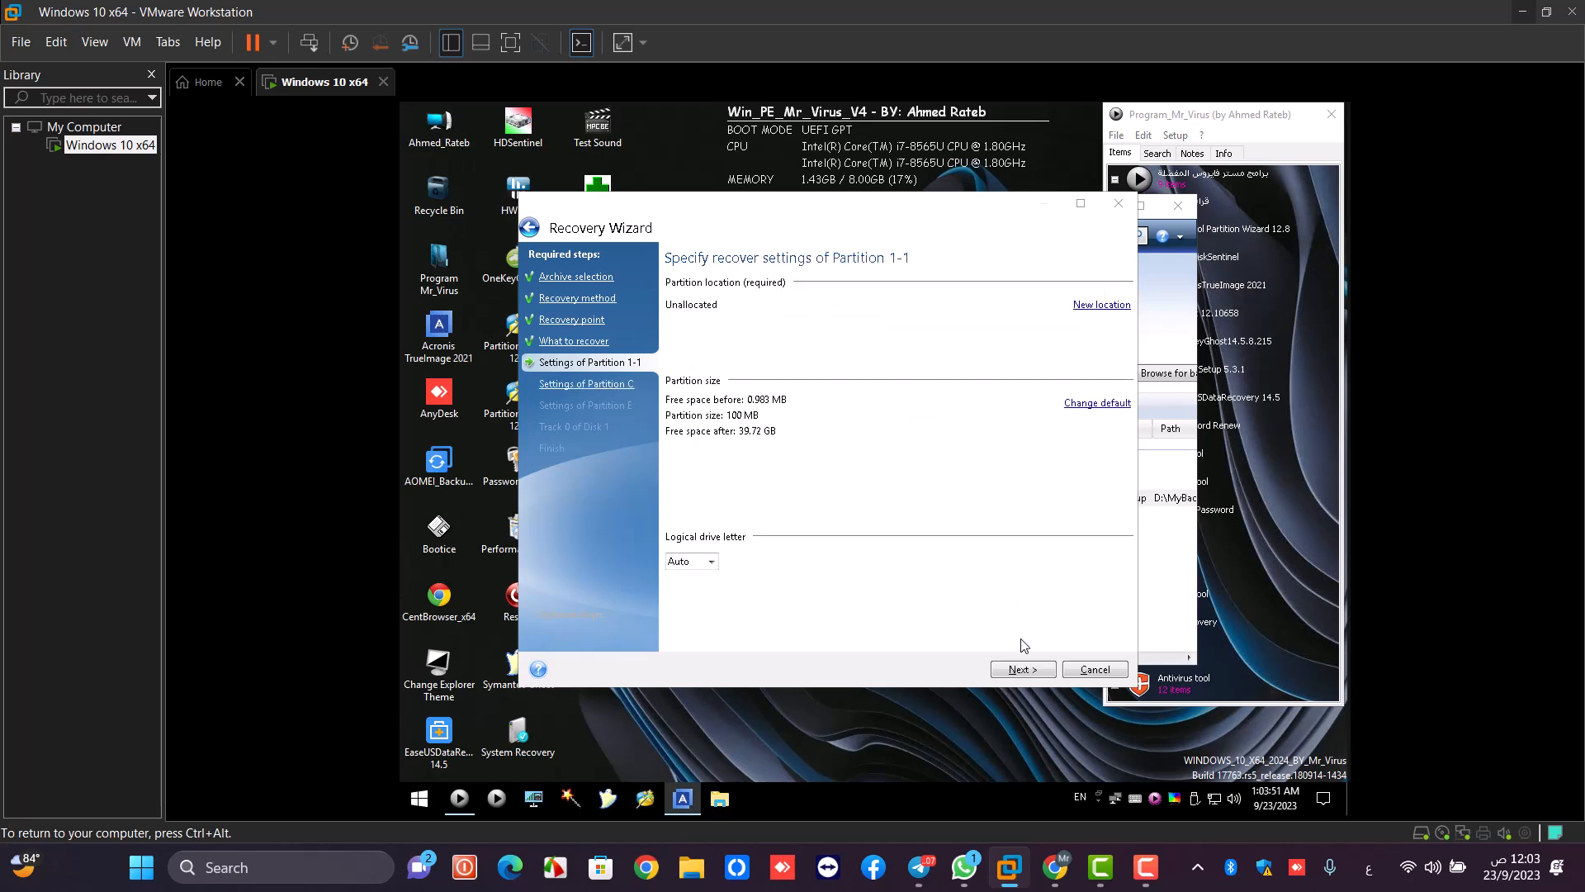
# Step: Proceed to the settings of Partition C and set its new location to the 39.72 GB unallocated space on Disk 1
pyautogui.click(1022, 669)
pyautogui.click(1102, 305)
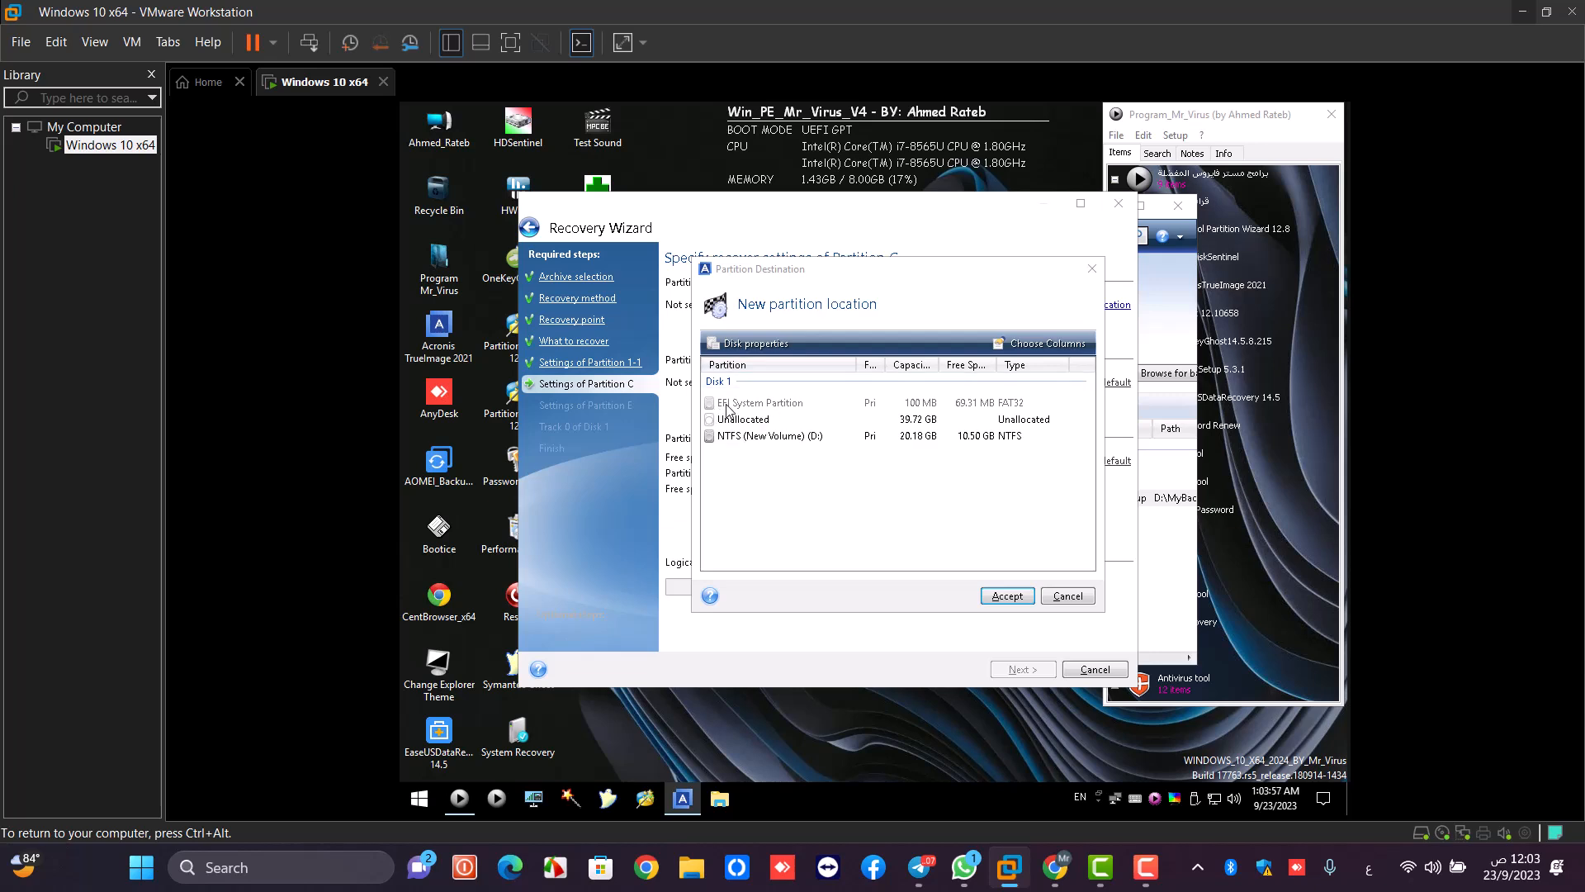
pyautogui.click(748, 422)
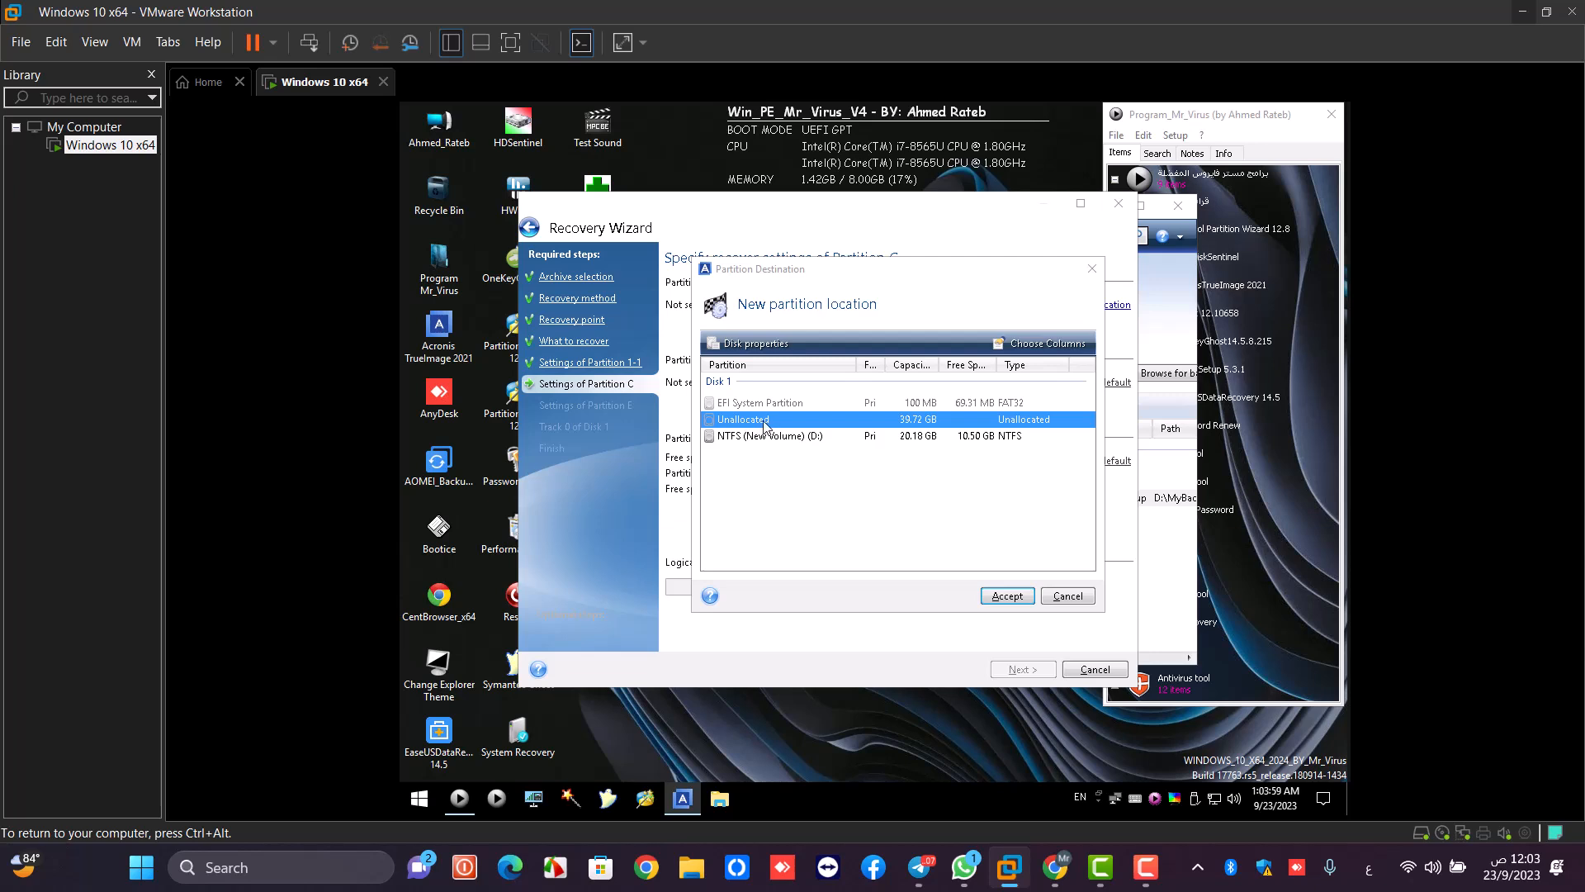
pyautogui.click(1008, 595)
# Step: Proceed to the settings of Partition E and set its new location to the 915 MB unallocated space on Disk 1
pyautogui.click(1043, 667)
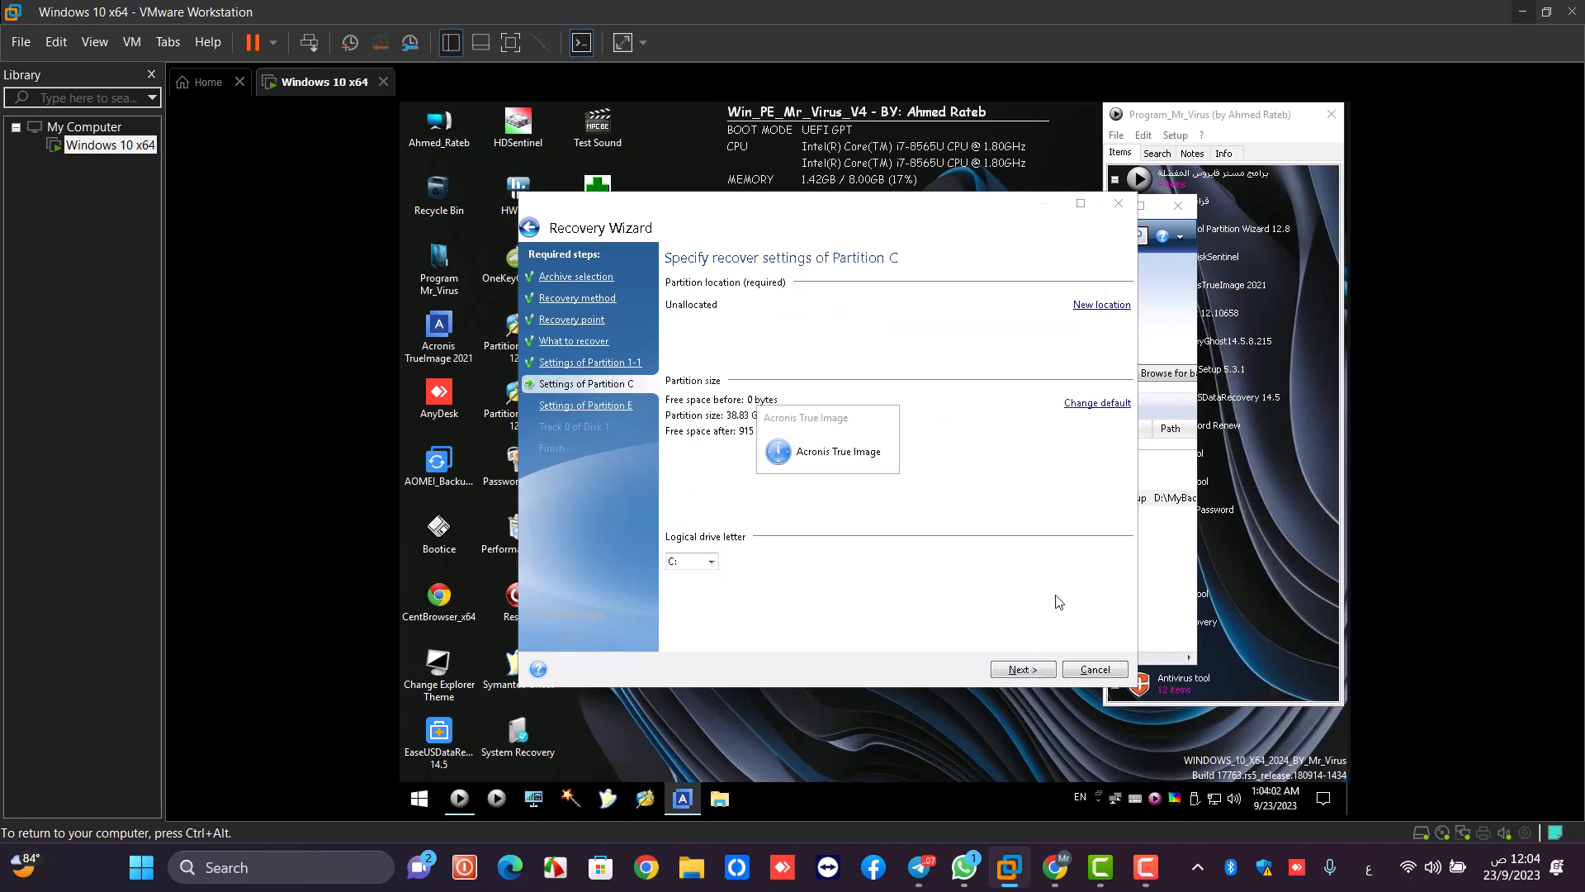
pyautogui.click(1101, 305)
pyautogui.click(746, 436)
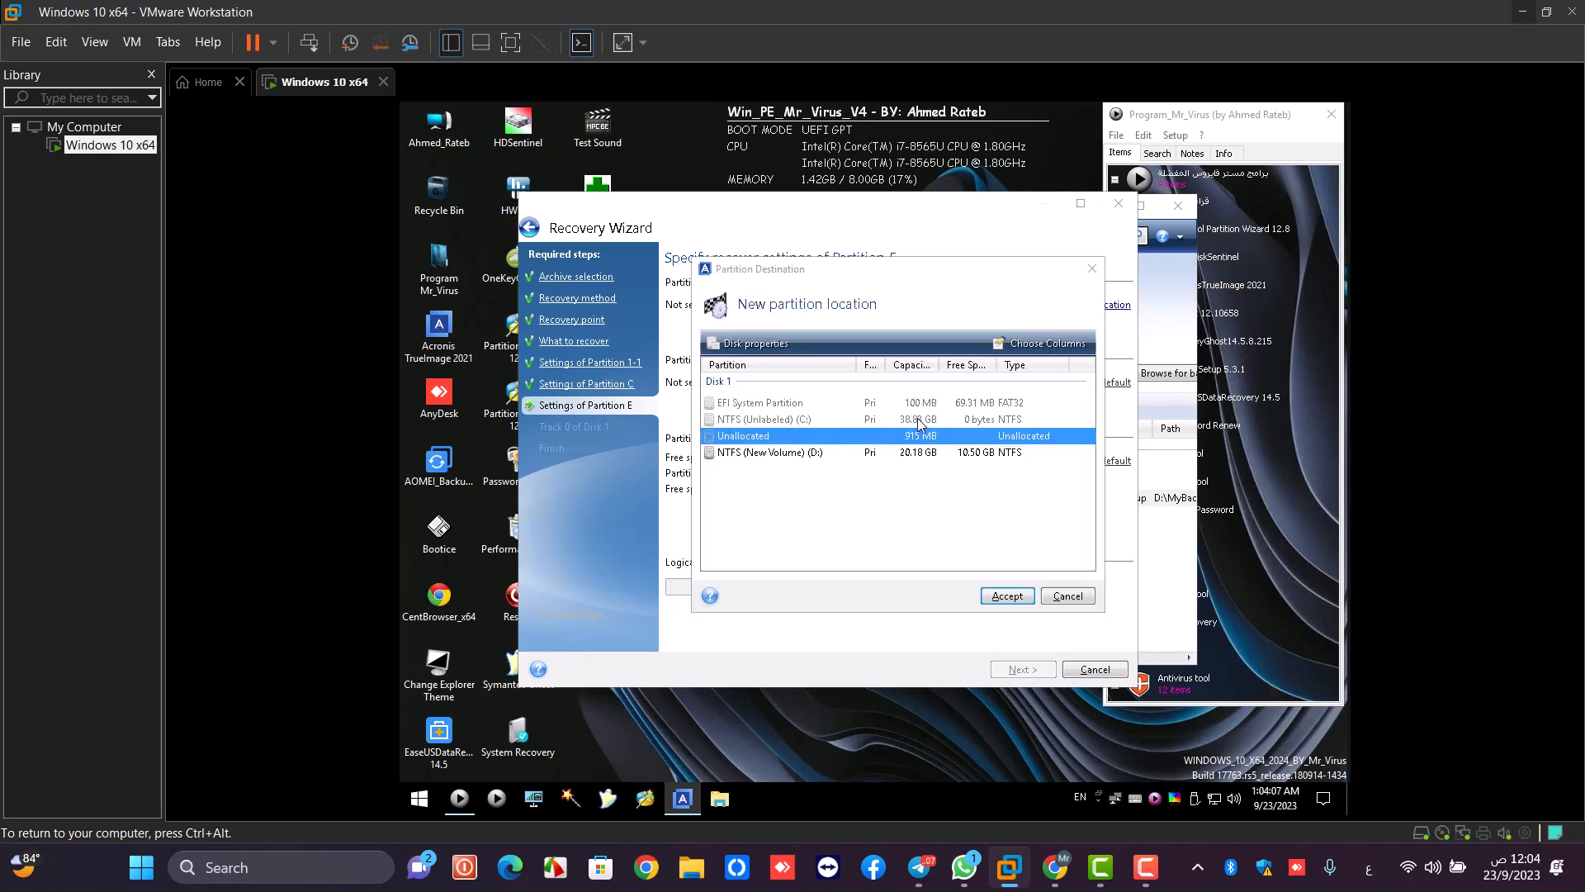
pyautogui.click(1023, 596)
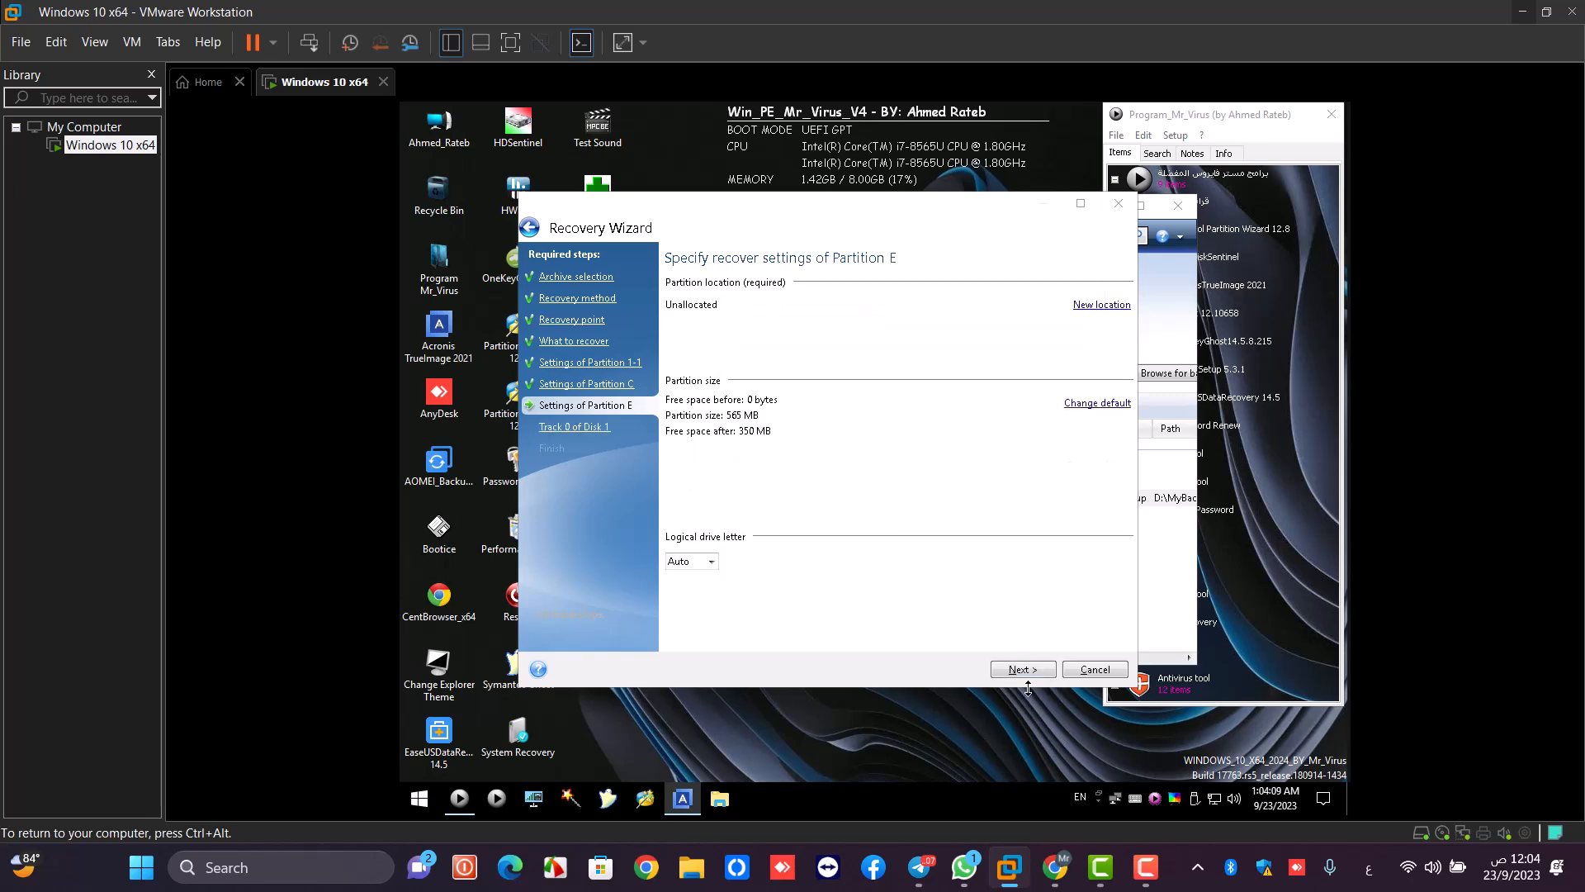
# Step: Run the recovery with Disk 1 as the Track 0 target, and restart the computer when the operation is completed
pyautogui.click(1024, 670)
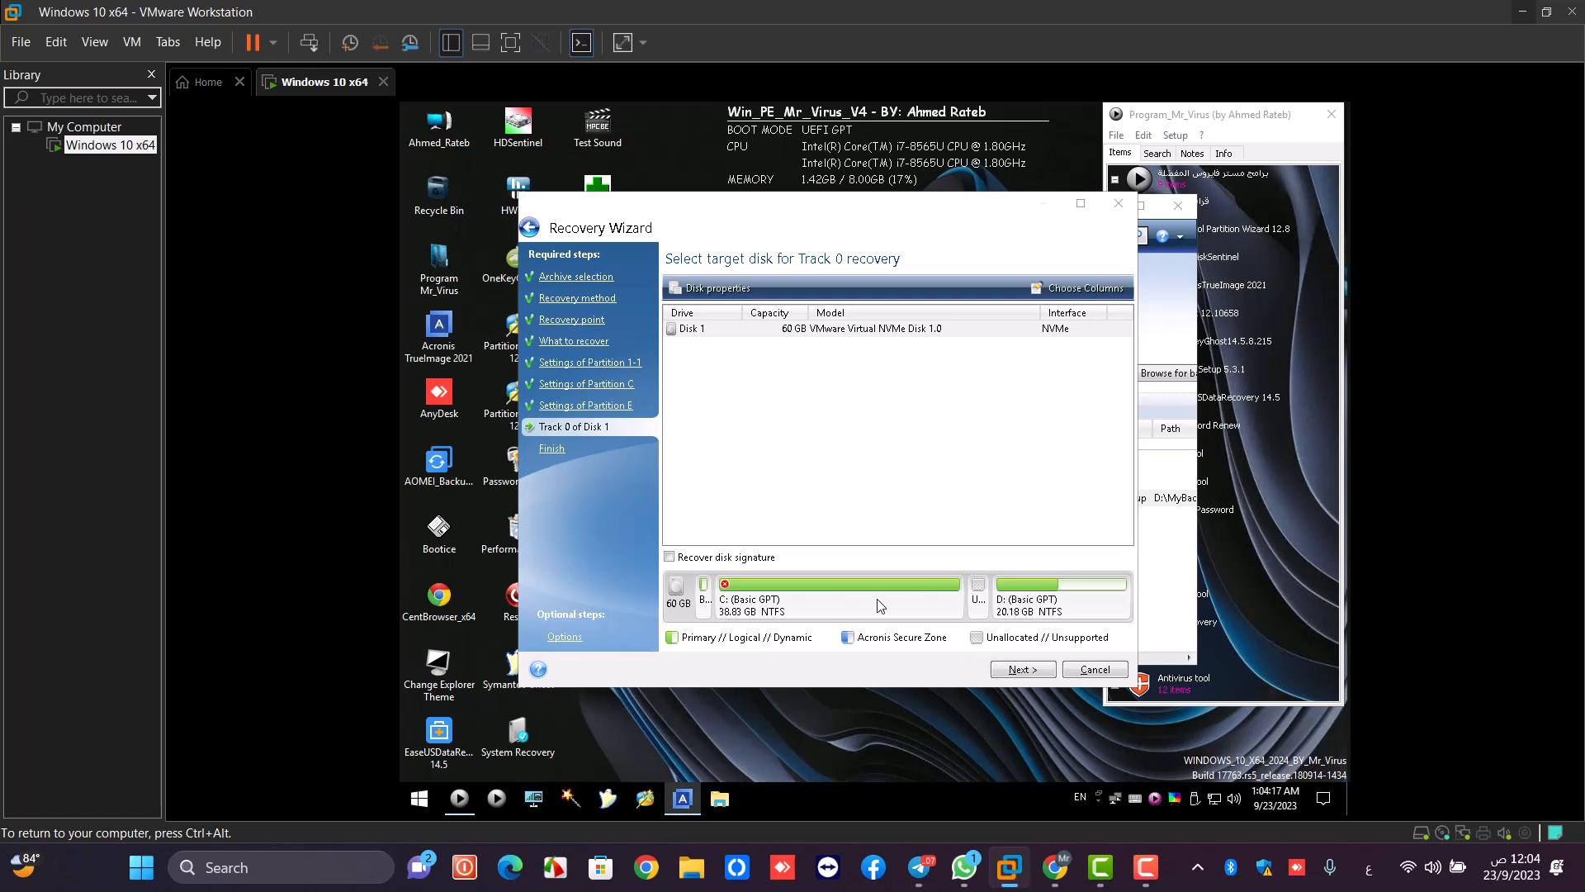
pyautogui.click(1021, 669)
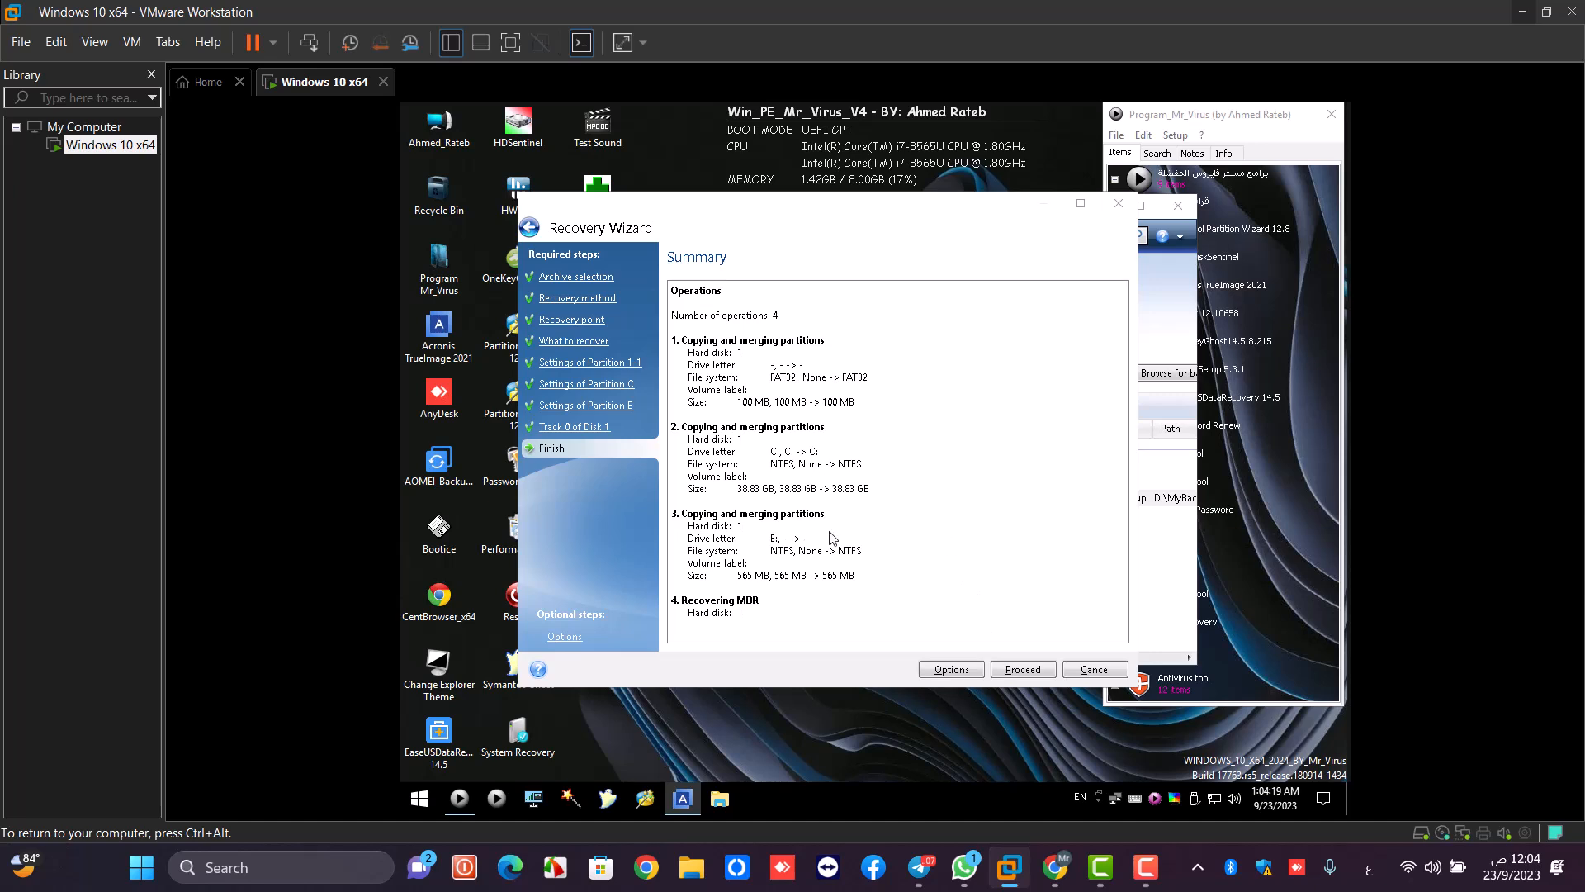
pyautogui.click(1023, 671)
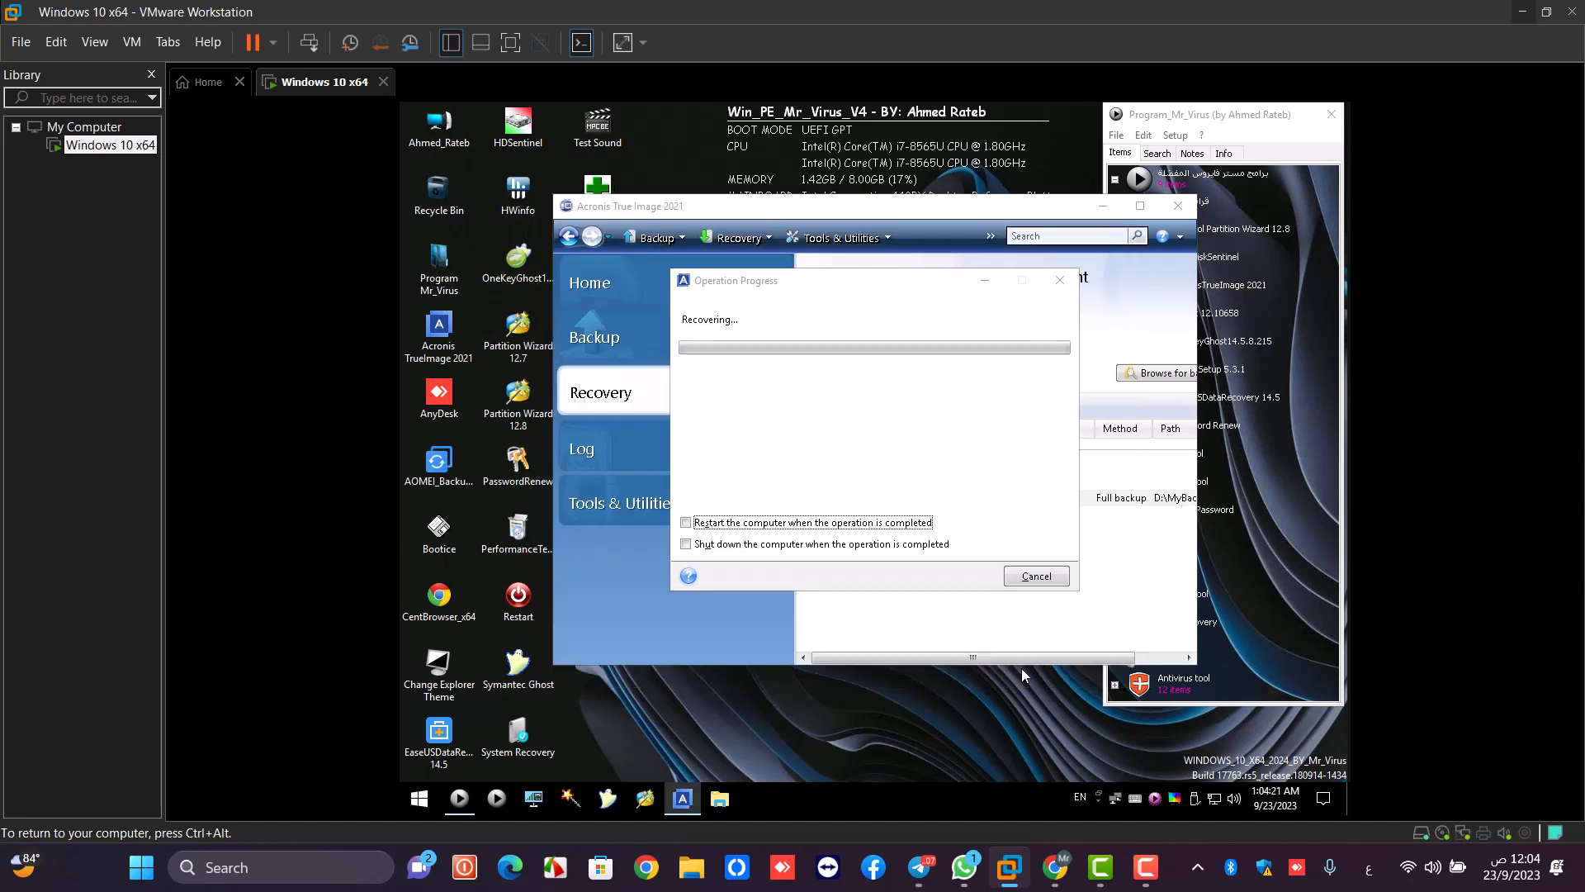
pyautogui.click(699, 525)
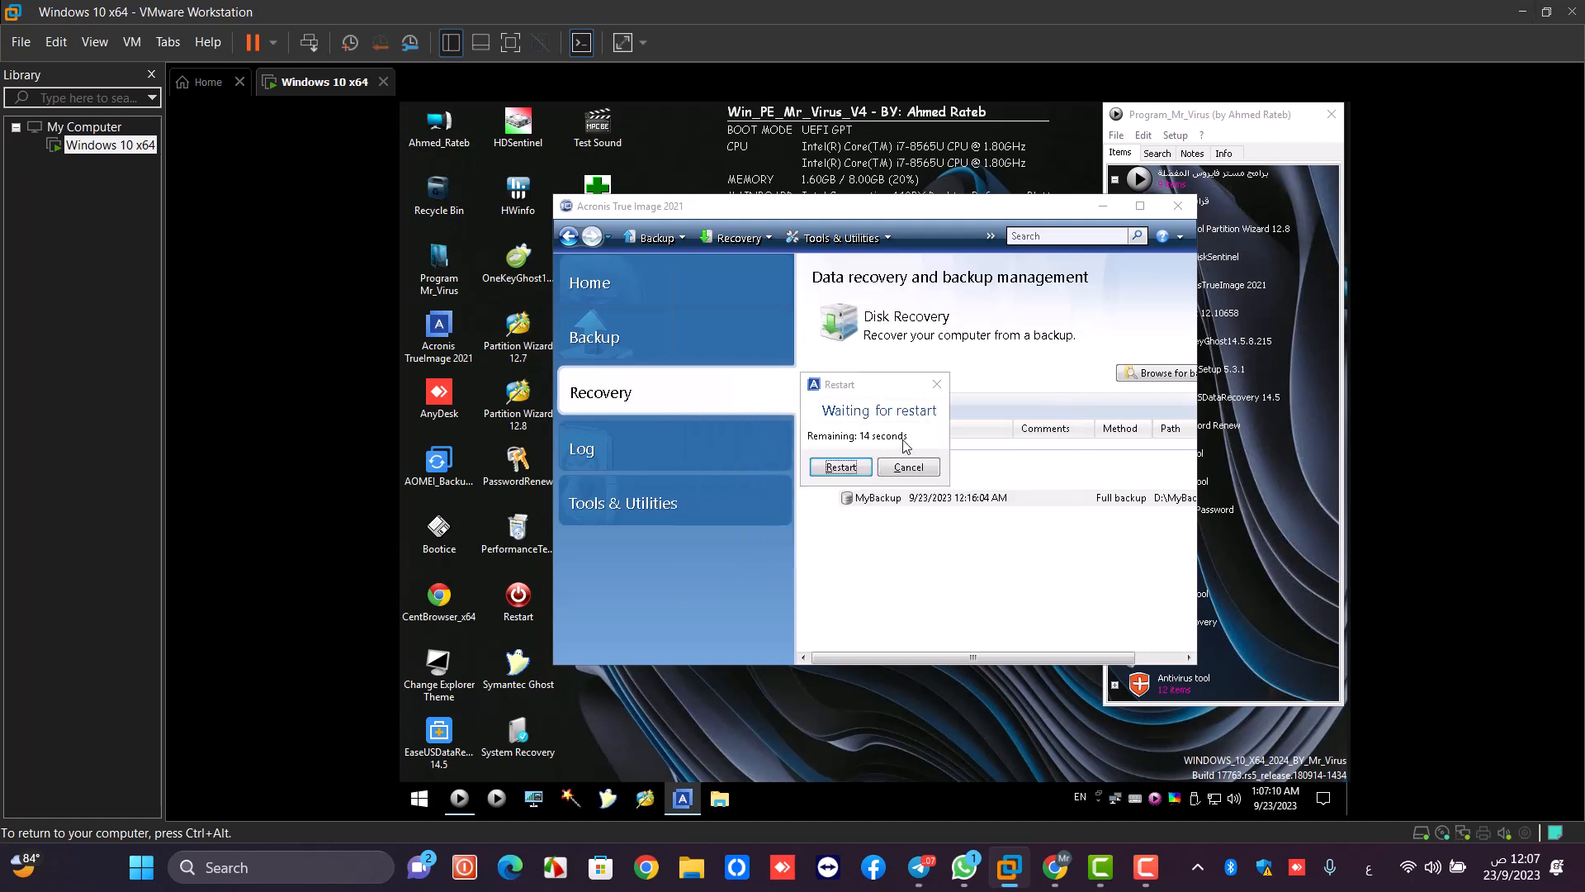
pyautogui.click(841, 467)
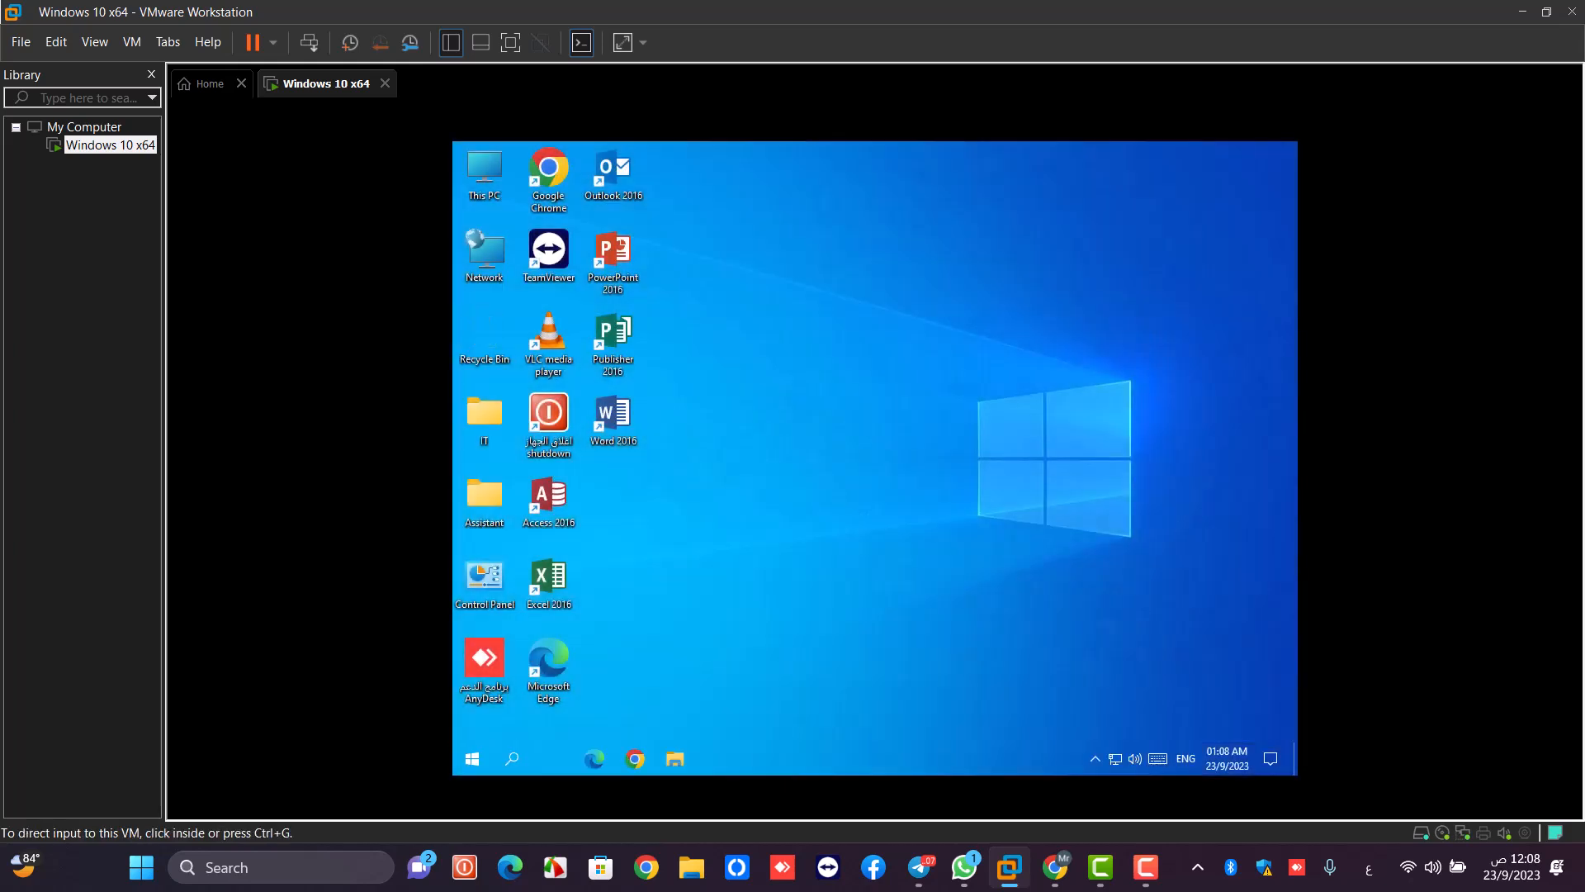
# Step: Switch control to the virtual machine and refresh the restored Windows desktop several times
pyautogui.hotkey('ctrl', 'g')
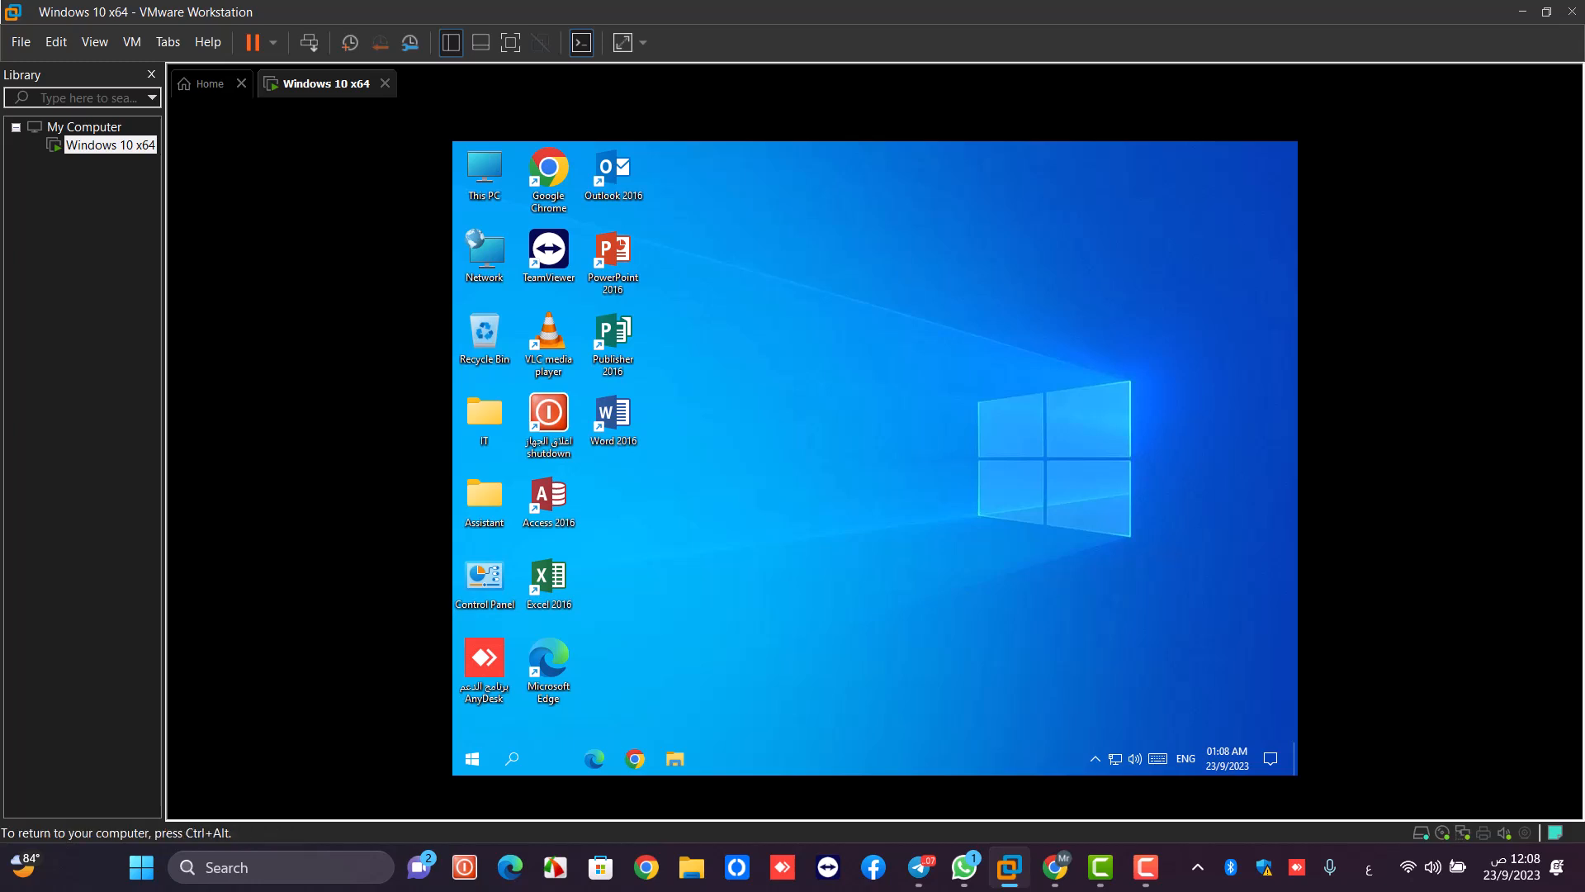
pyautogui.rightClick(825, 330)
pyautogui.click(871, 378)
pyautogui.rightClick(847, 365)
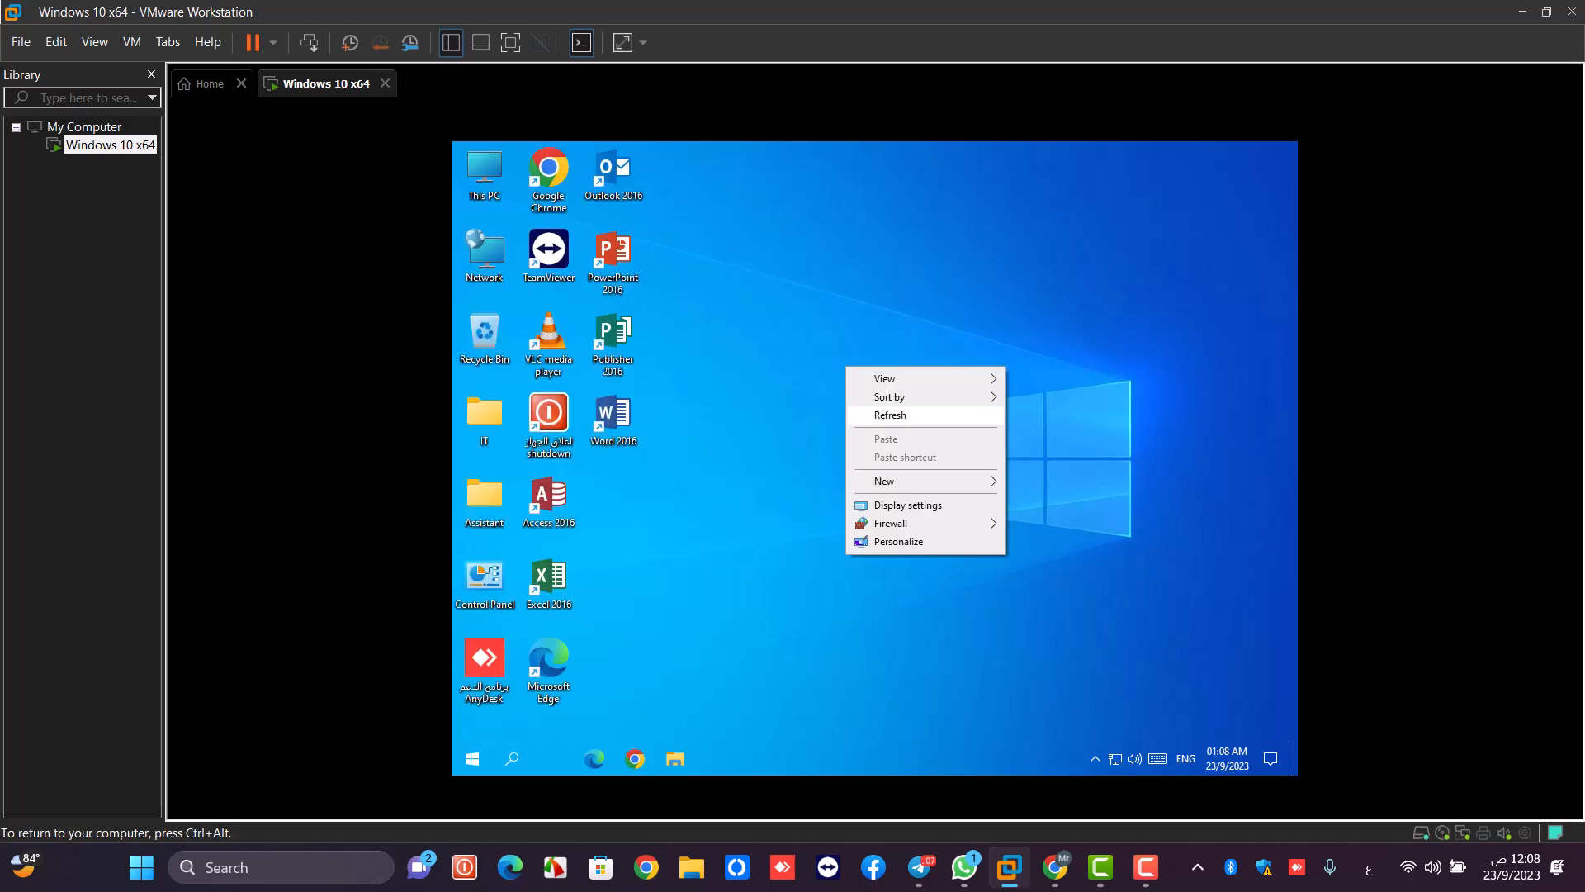
pyautogui.click(890, 414)
pyautogui.rightClick(855, 397)
pyautogui.click(890, 446)
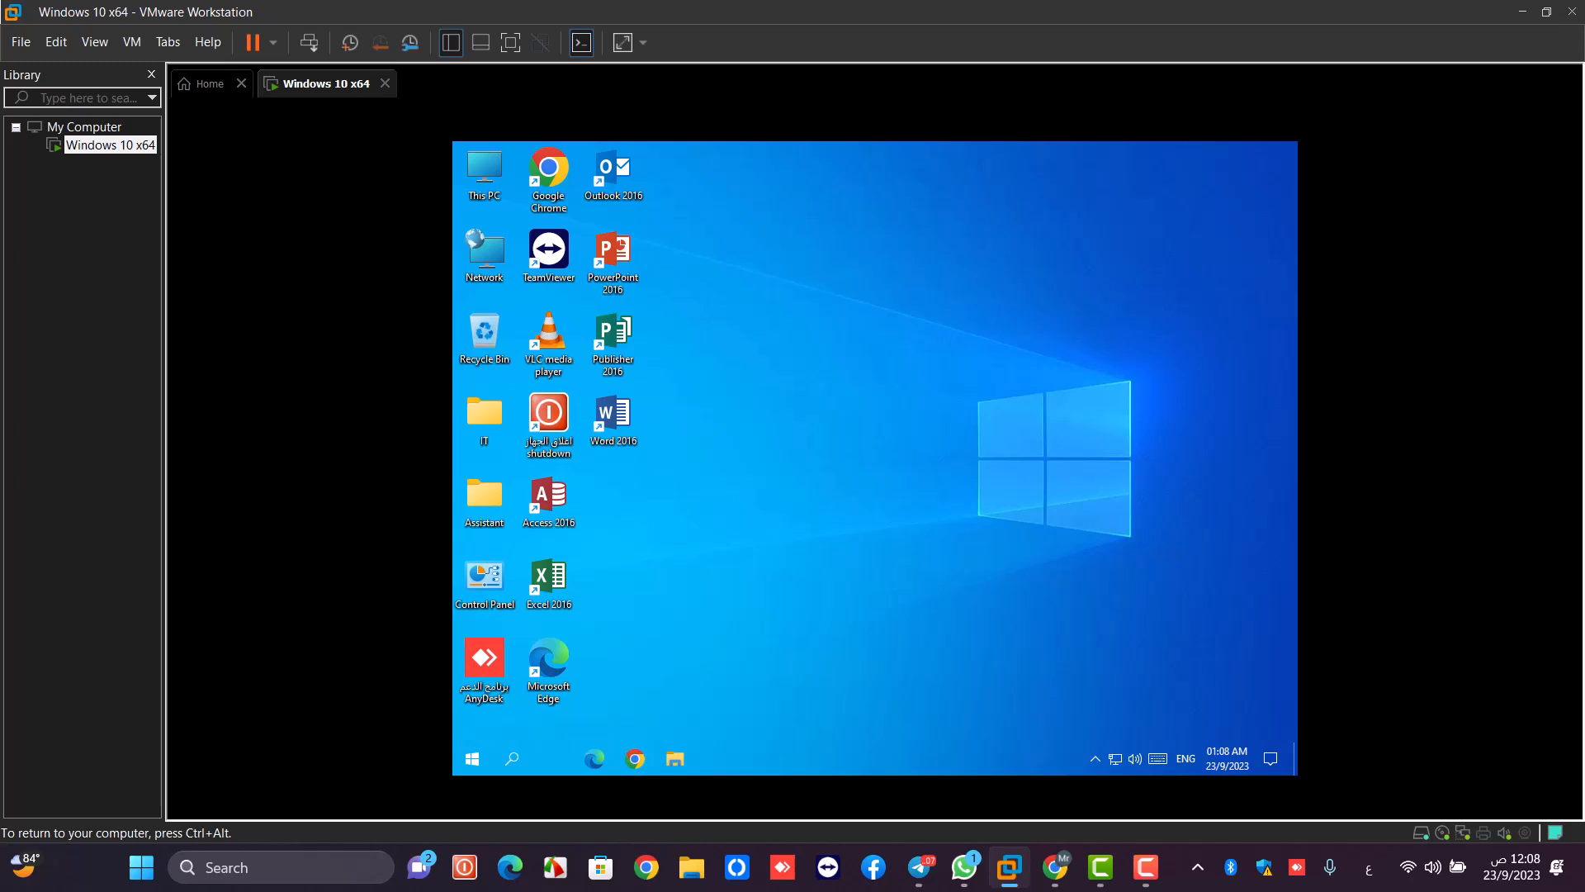
pyautogui.rightClick(879, 411)
pyautogui.click(912, 461)
pyautogui.rightClick(800, 456)
pyautogui.click(842, 506)
# Step: Look over all restored desktop icons and the Start menu's contents, and close the menu
pyautogui.moveTo(732, 185); pyautogui.dragTo(461, 712)
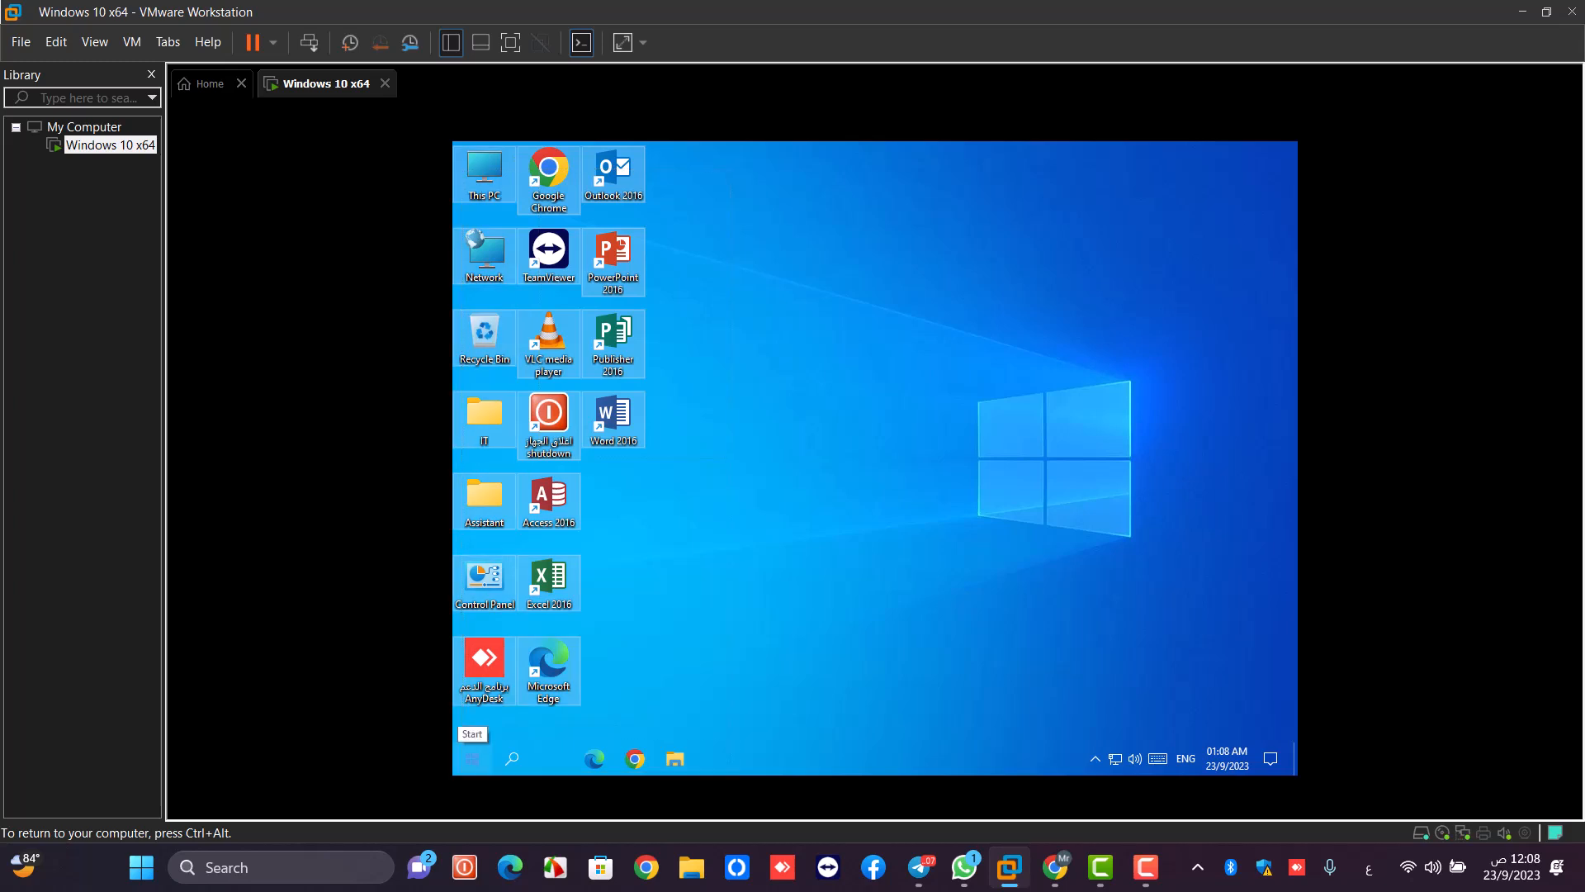
pyautogui.click(472, 758)
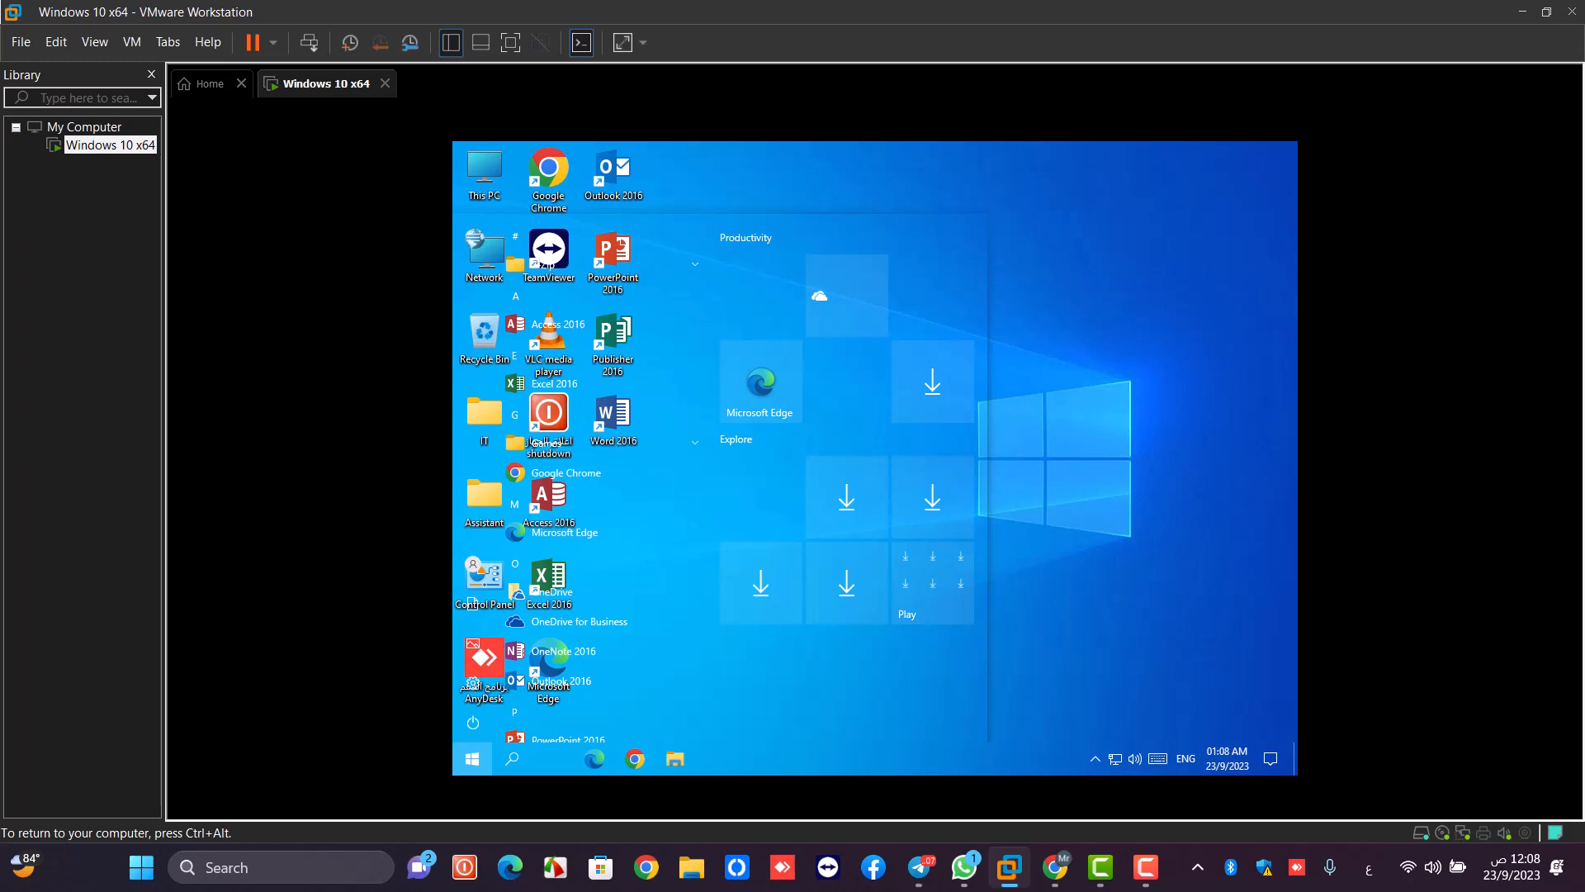
pyautogui.rightClick(860, 267)
pyautogui.click(1016, 315)
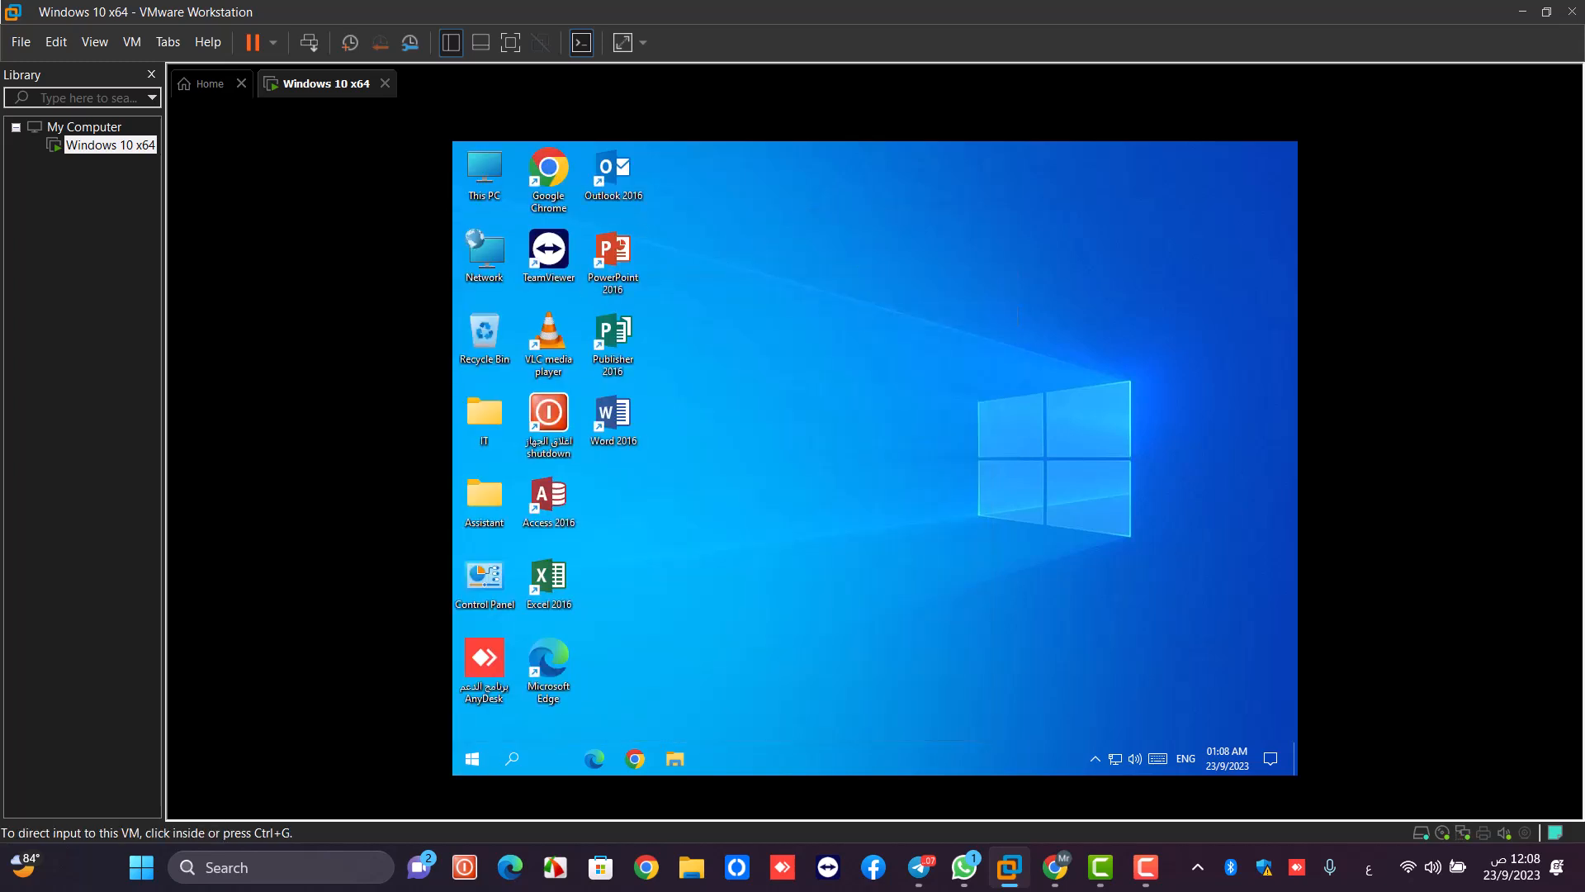
# Step: Examine the MyBackup.tibx and Ghost64 files in New Volume (D:), close File Explorer and release control from the virtual machine
pyautogui.press('super+e')
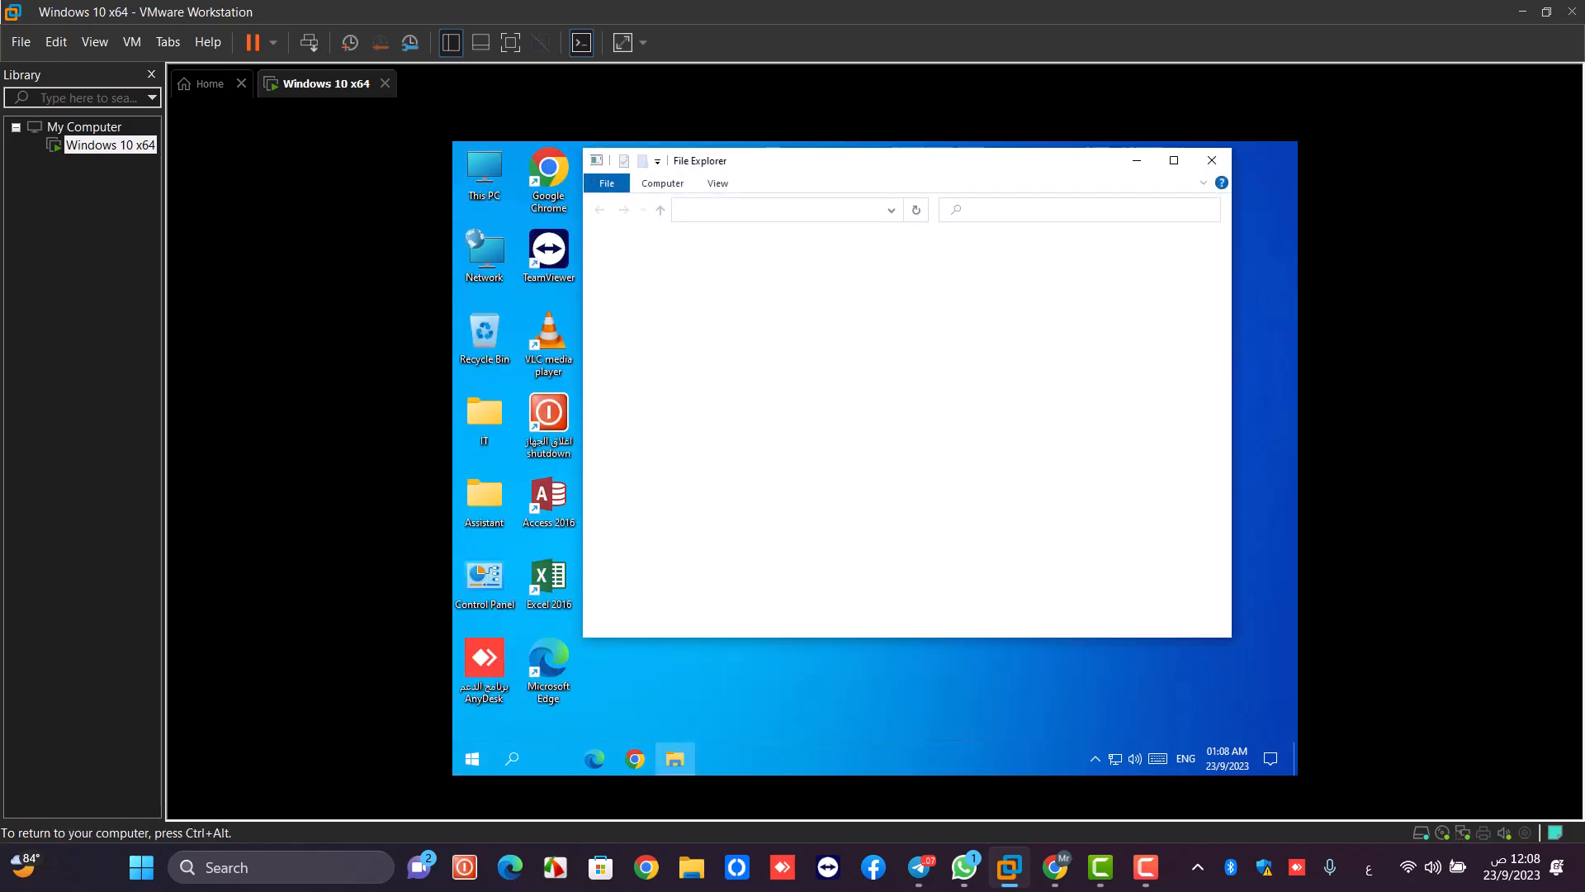
pyautogui.click(1041, 484)
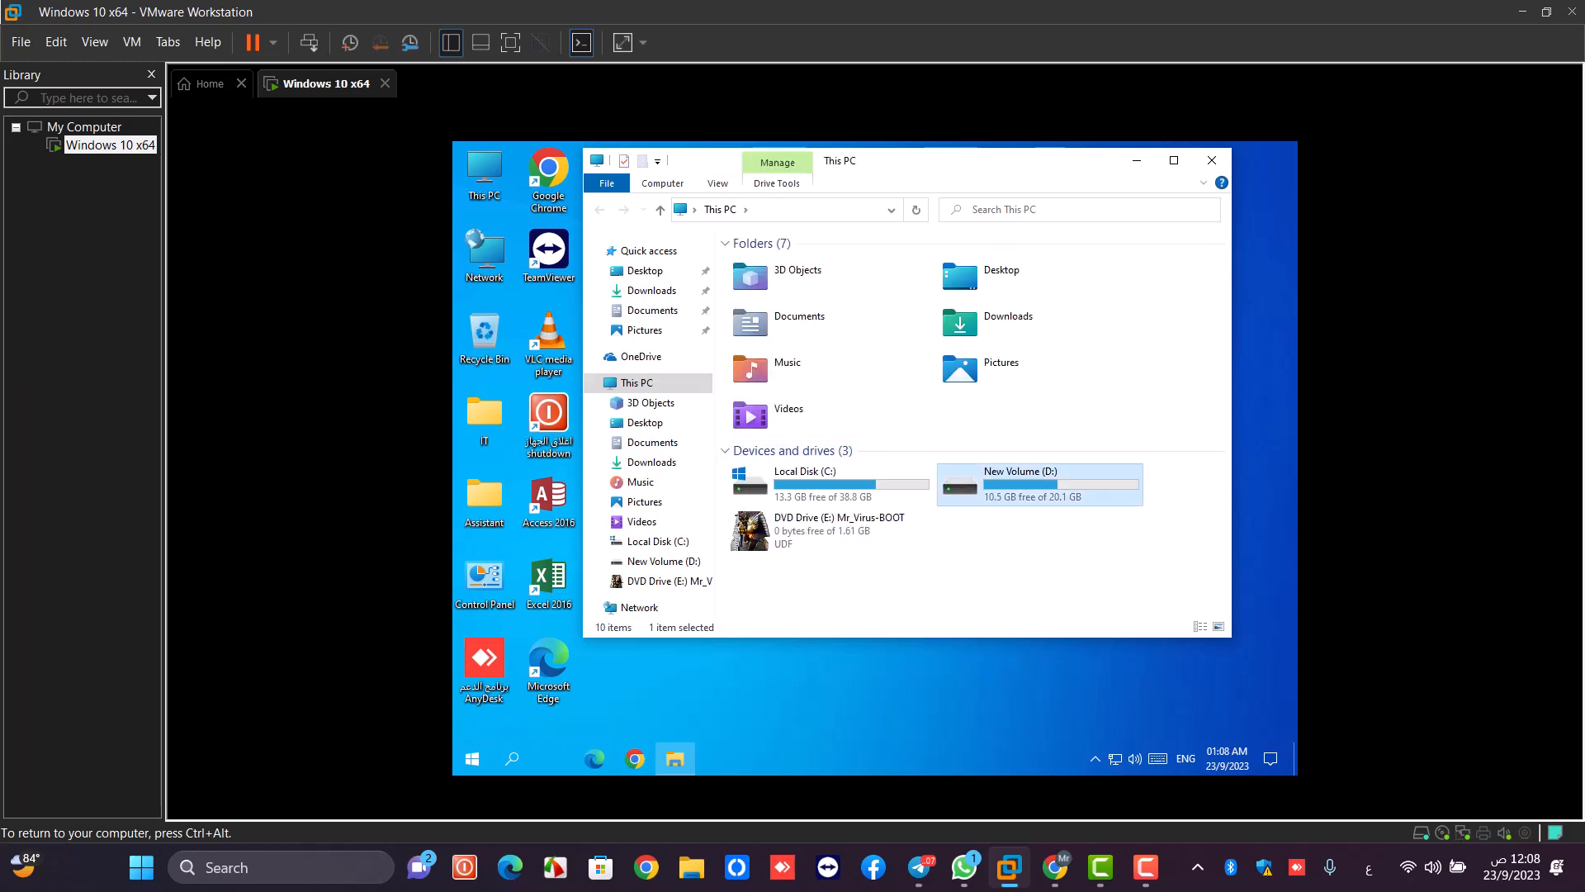
pyautogui.doubleClick(1040, 484)
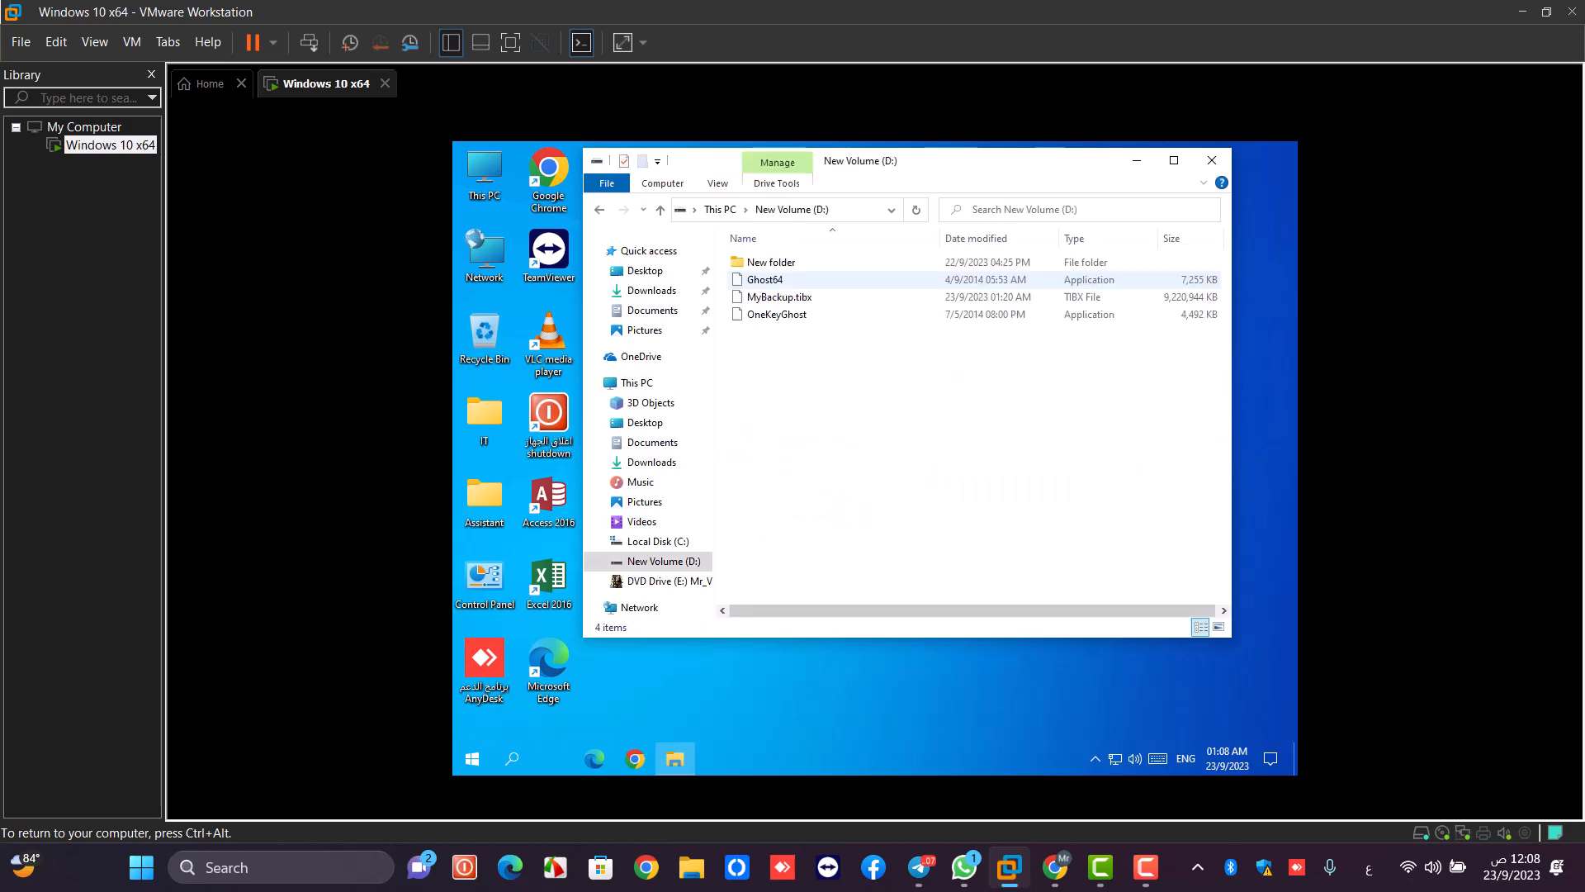
pyautogui.click(832, 298)
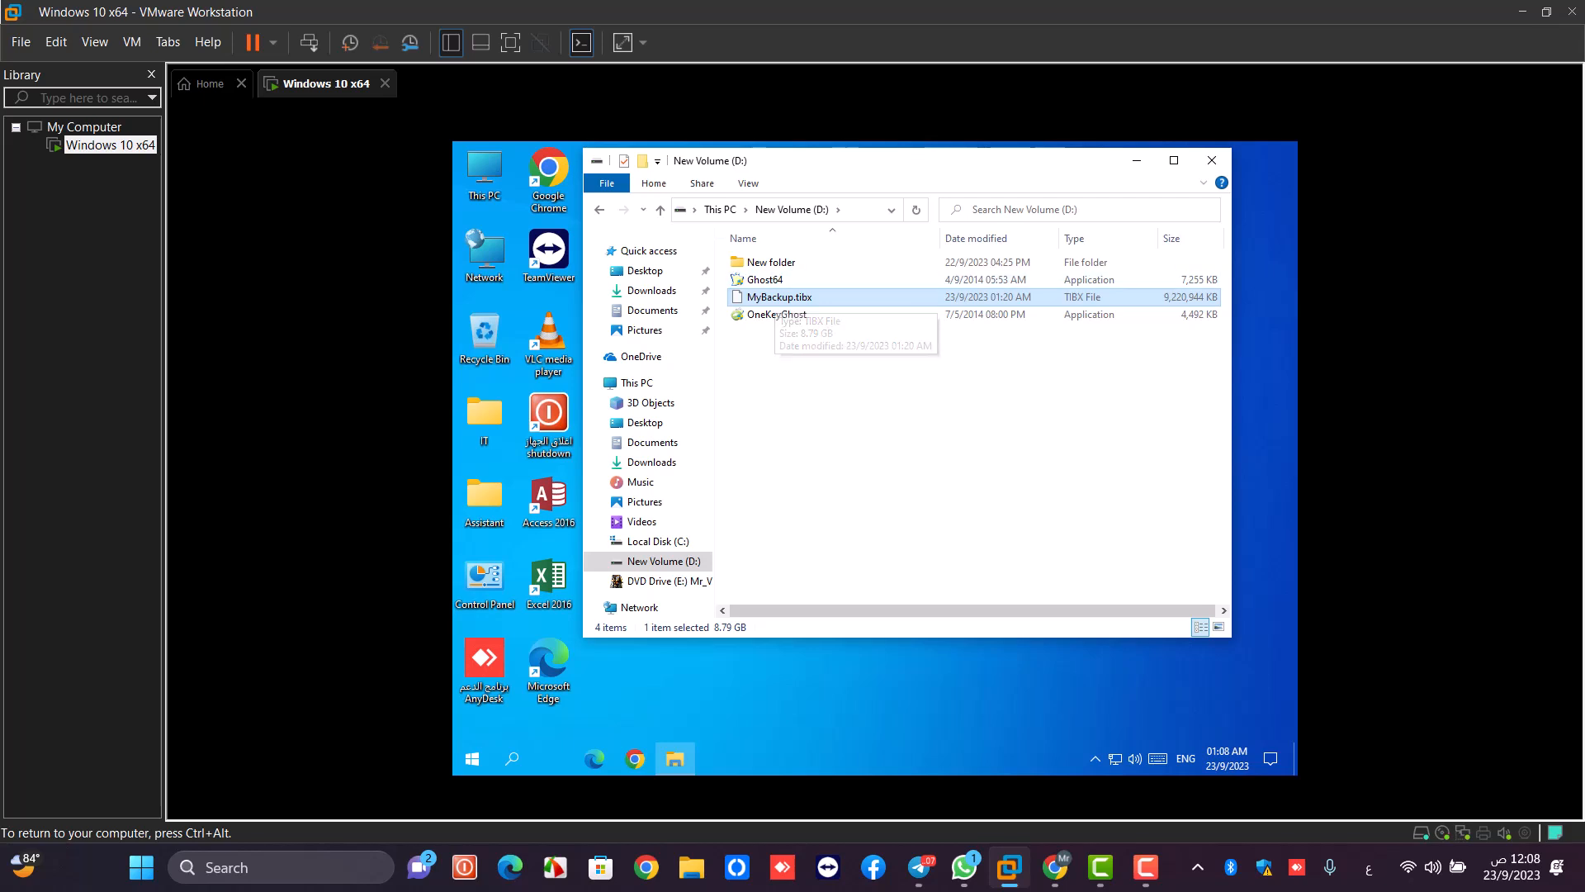
pyautogui.moveTo(788, 162); pyautogui.dragTo(826, 214)
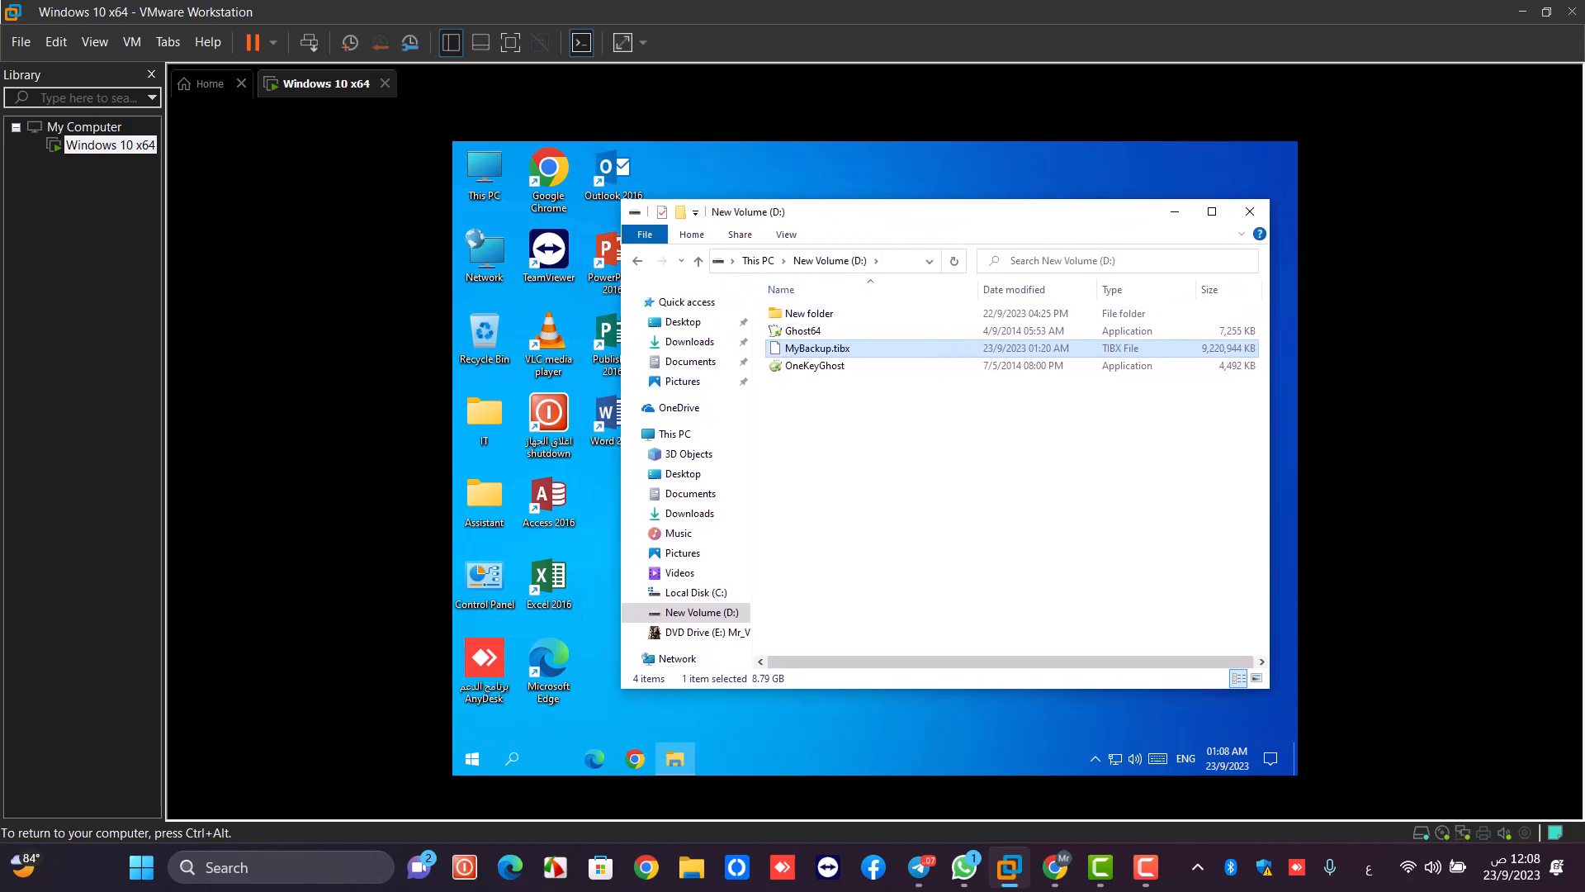
pyautogui.click(805, 332)
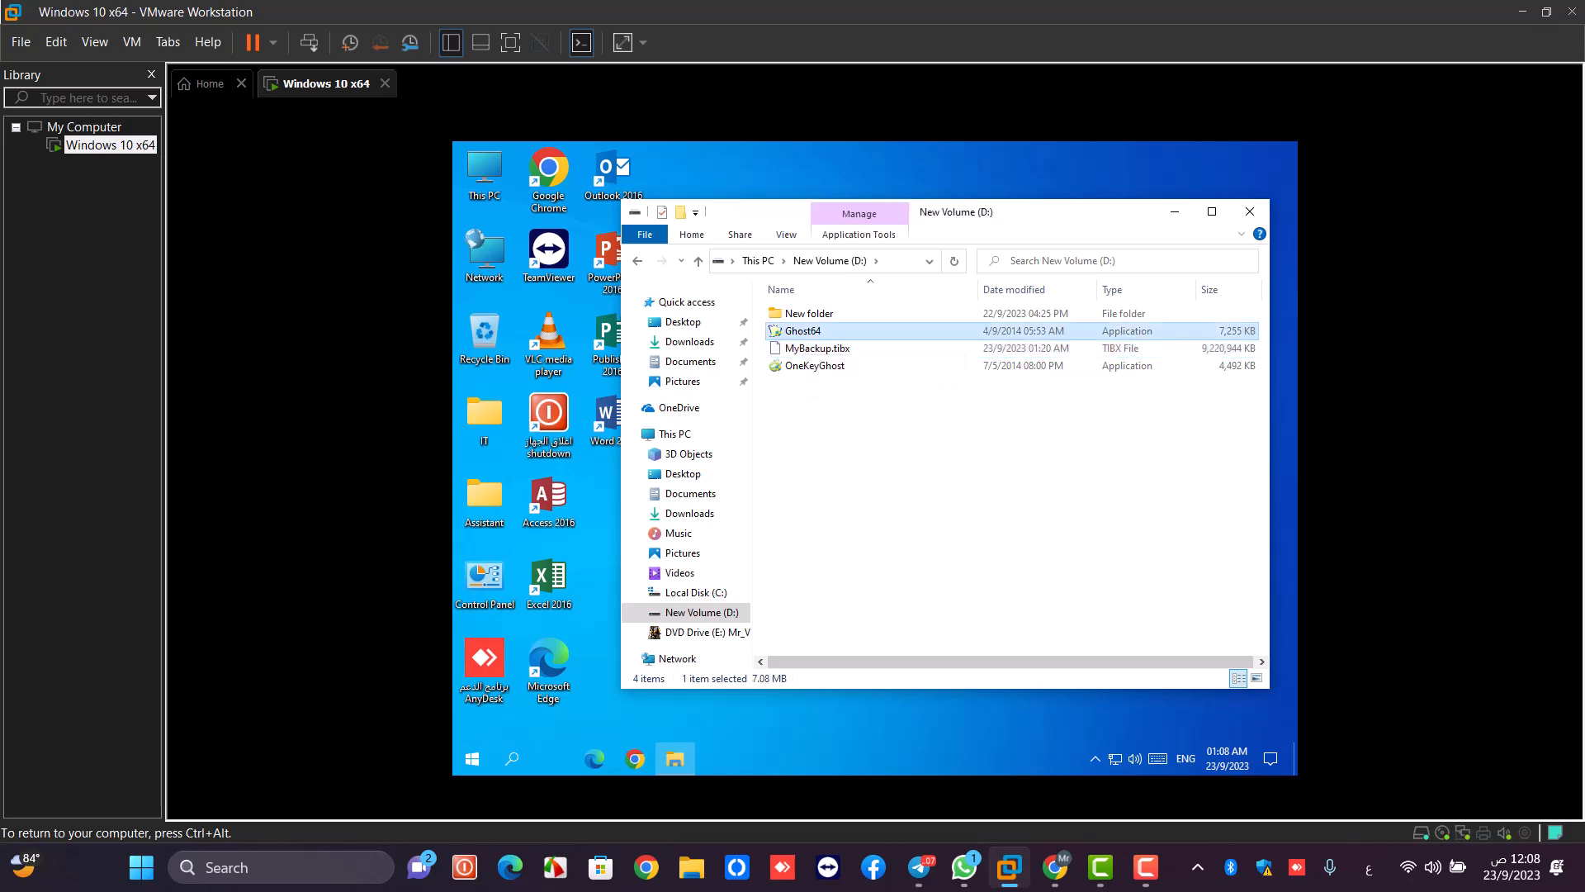
pyautogui.click(813, 349)
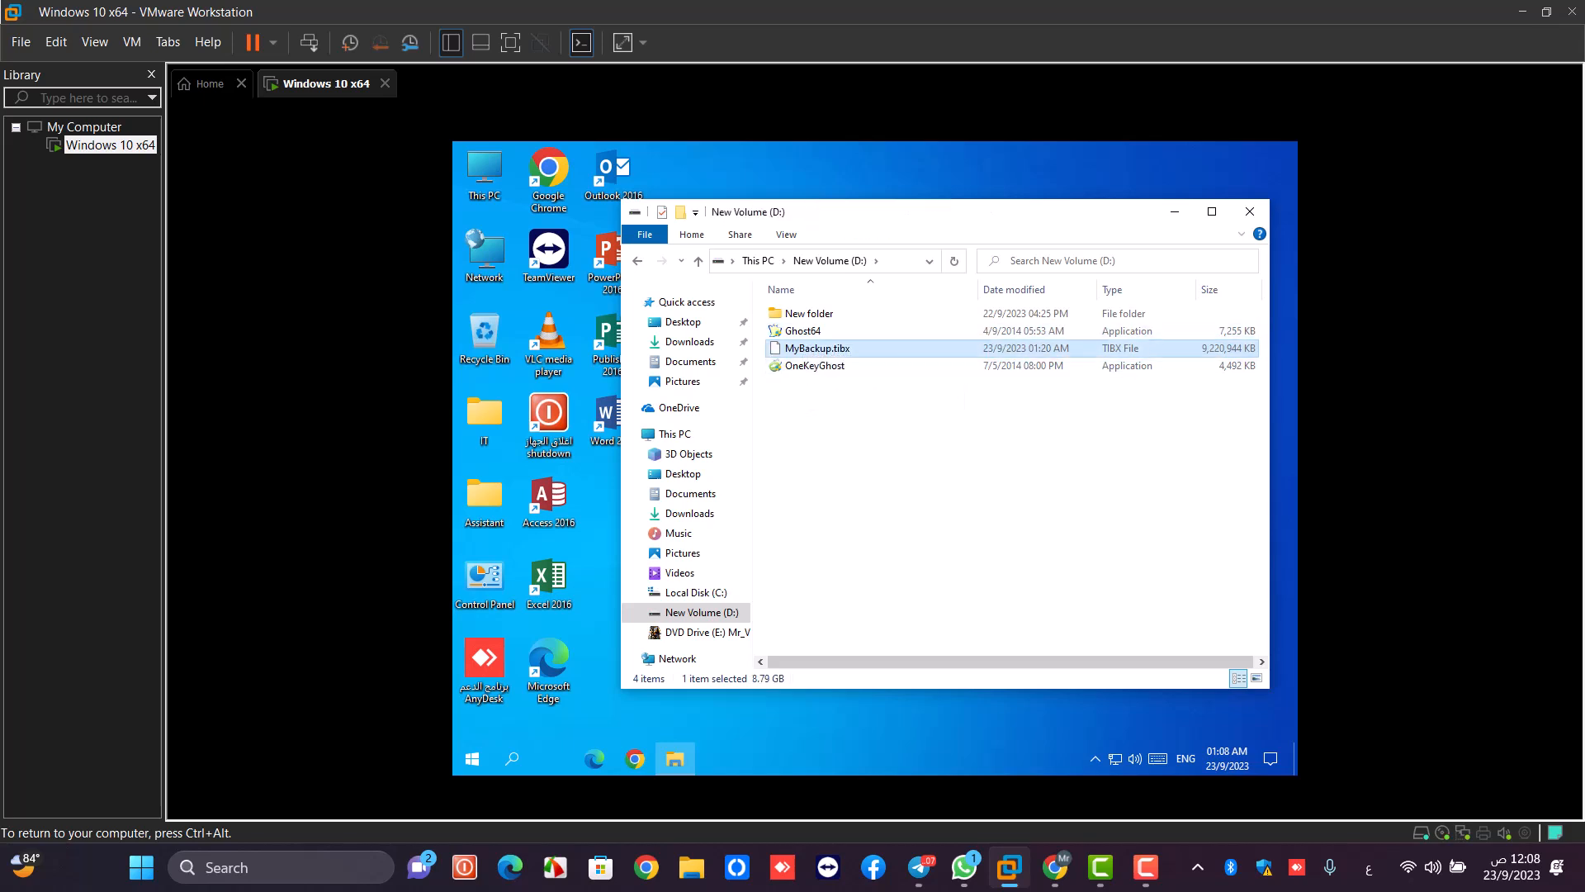
pyautogui.click(805, 331)
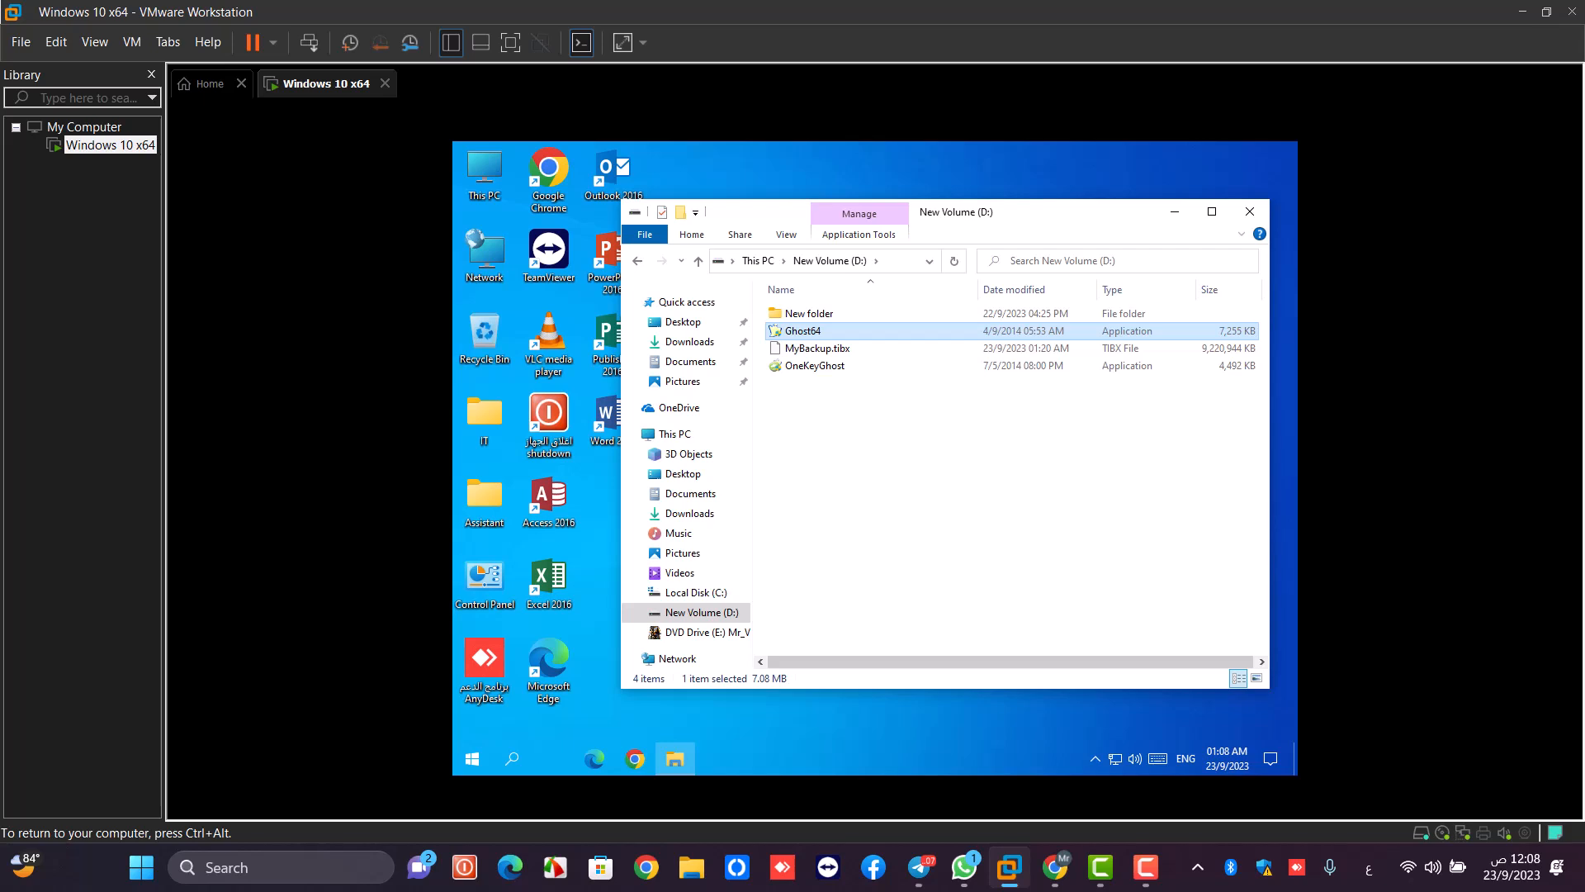
pyautogui.click(814, 348)
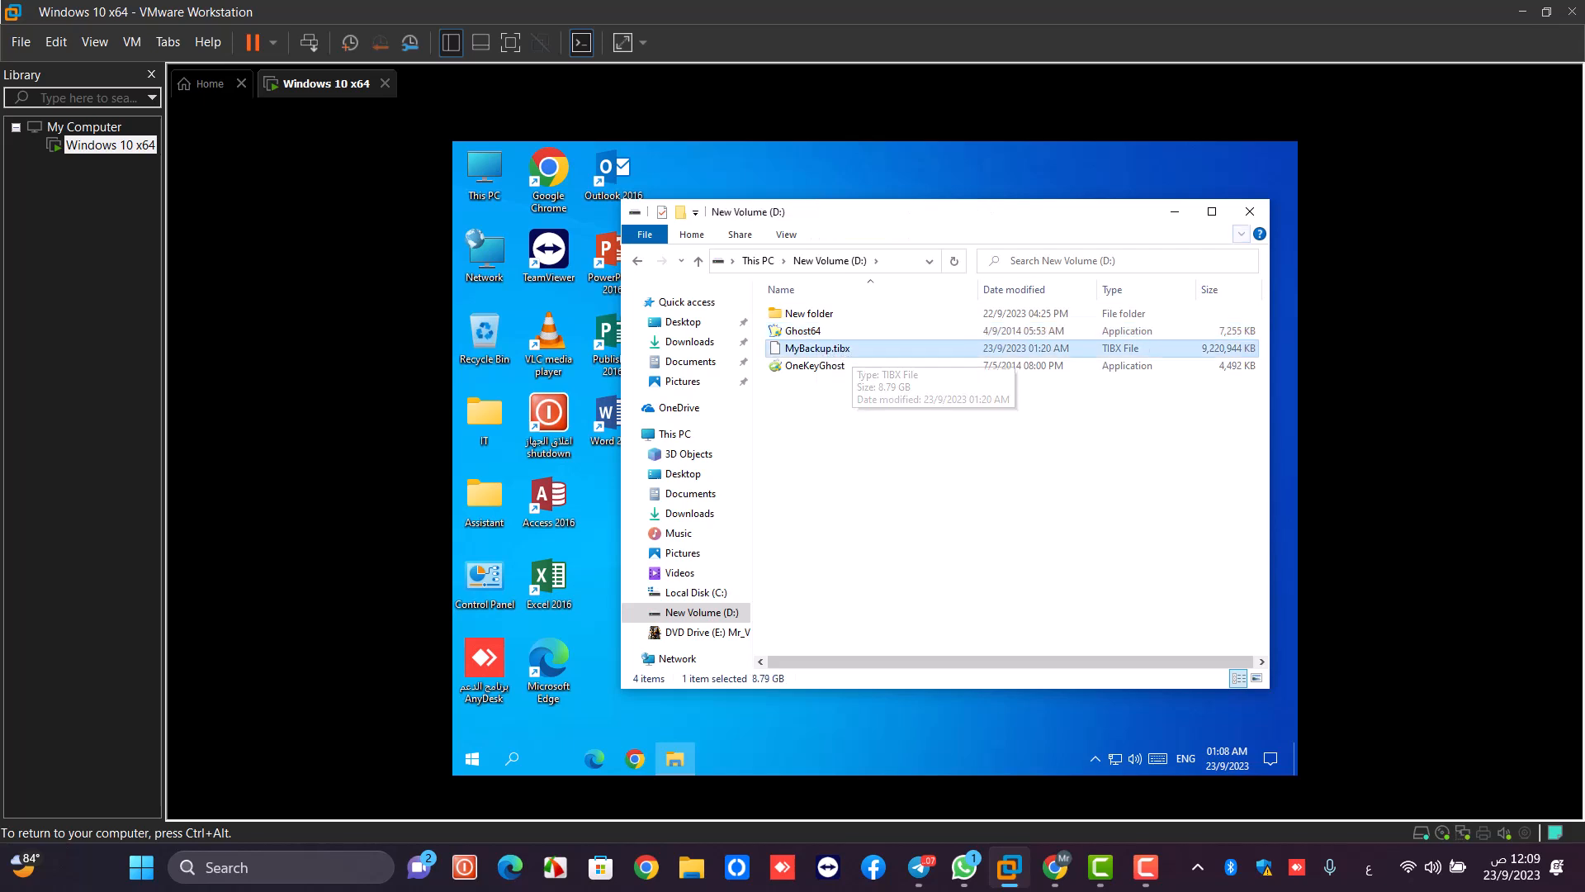
pyautogui.click(1250, 211)
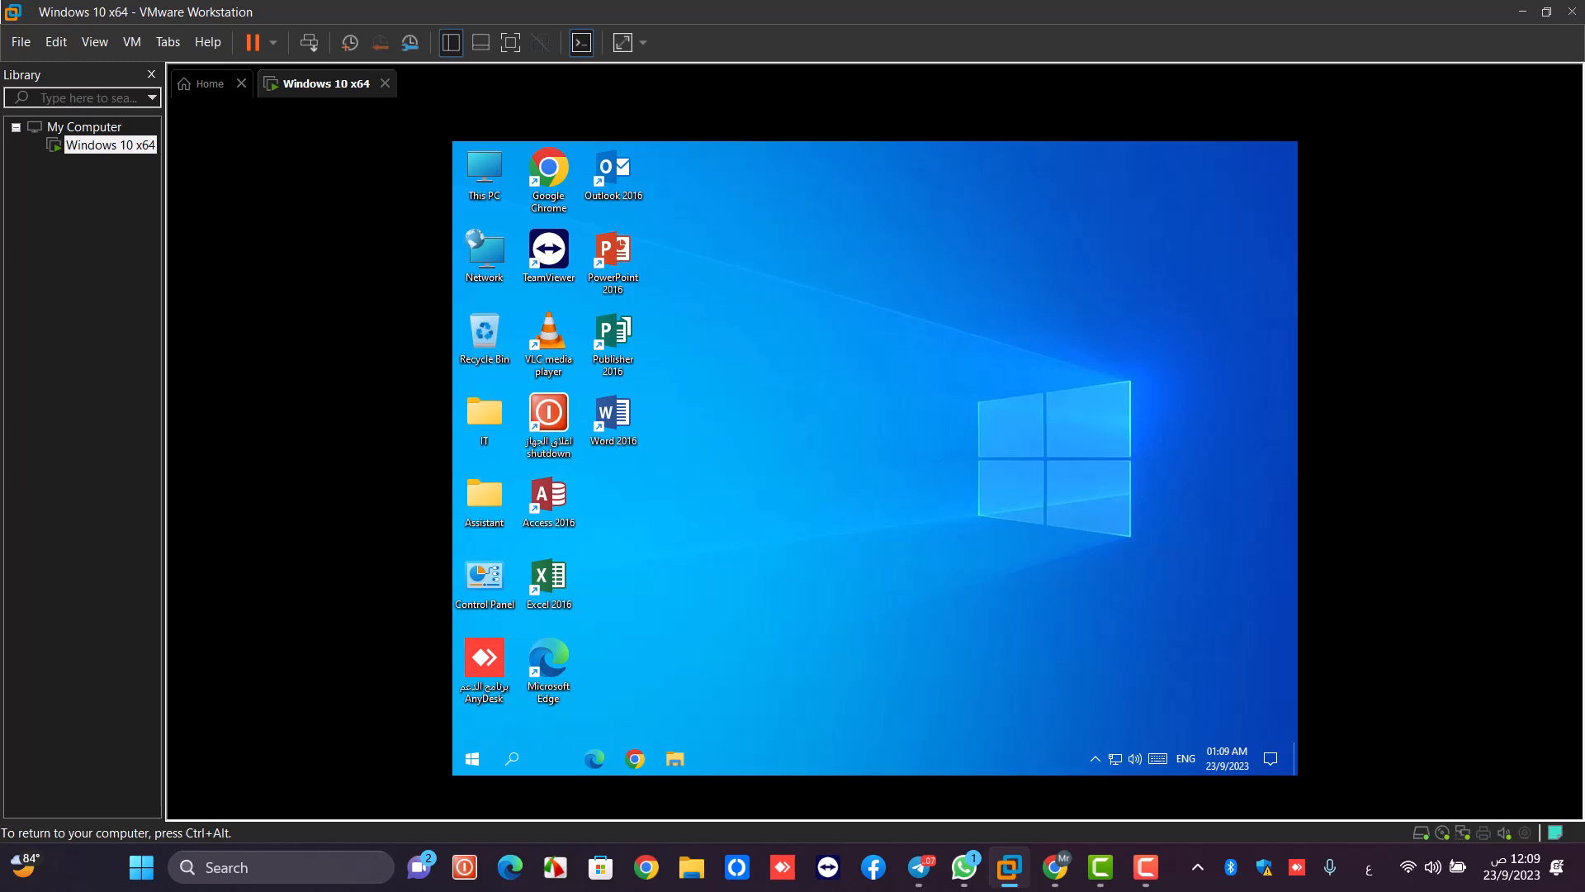
pyautogui.hotkey('ctrl', 'alt')
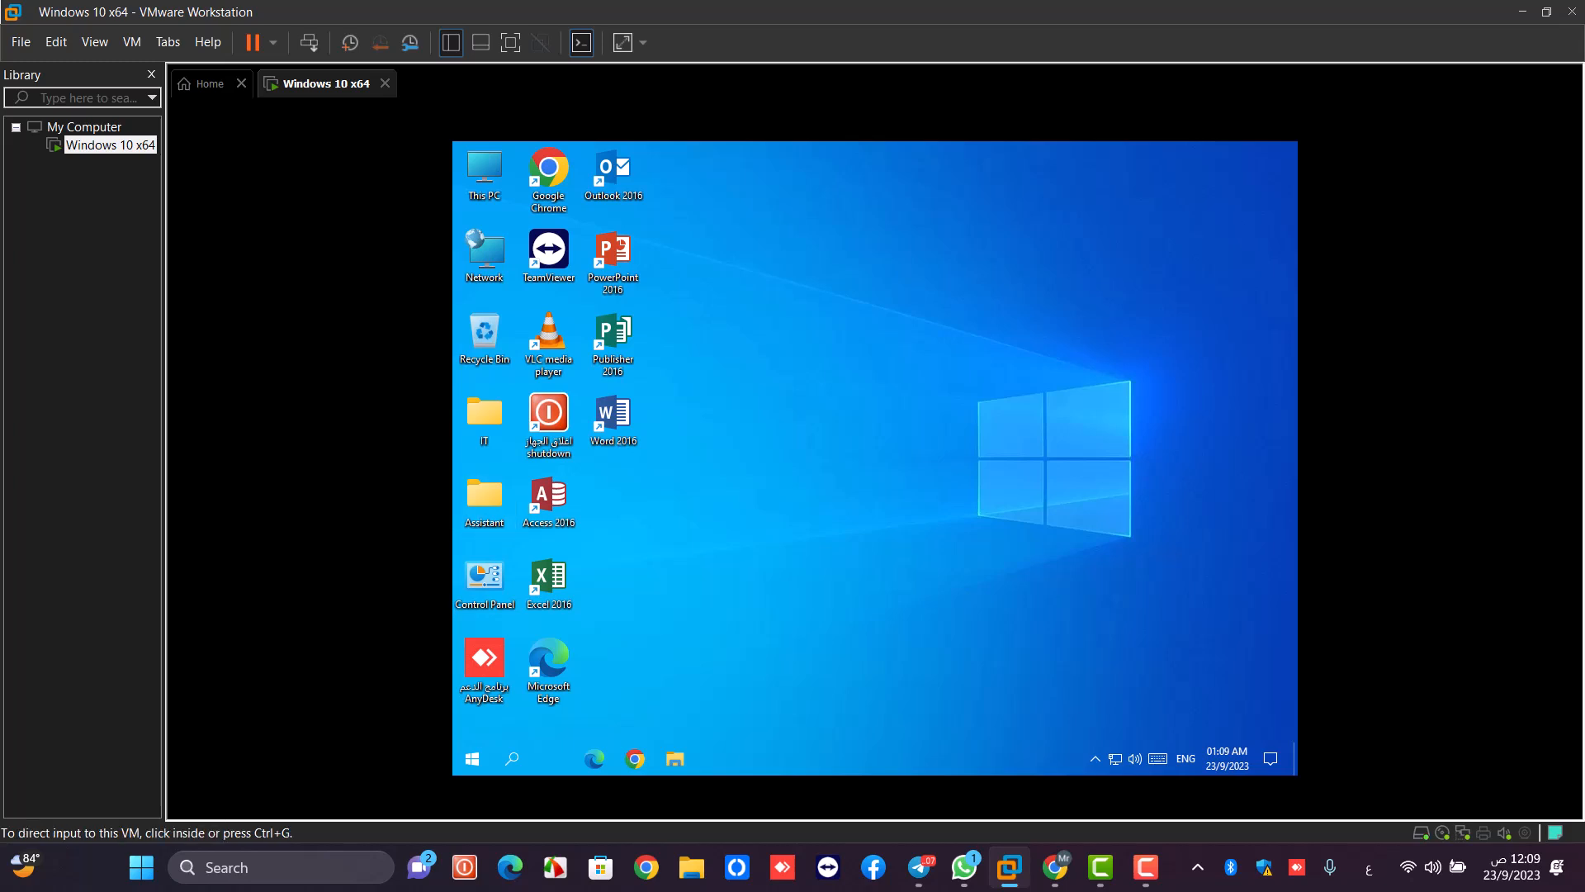